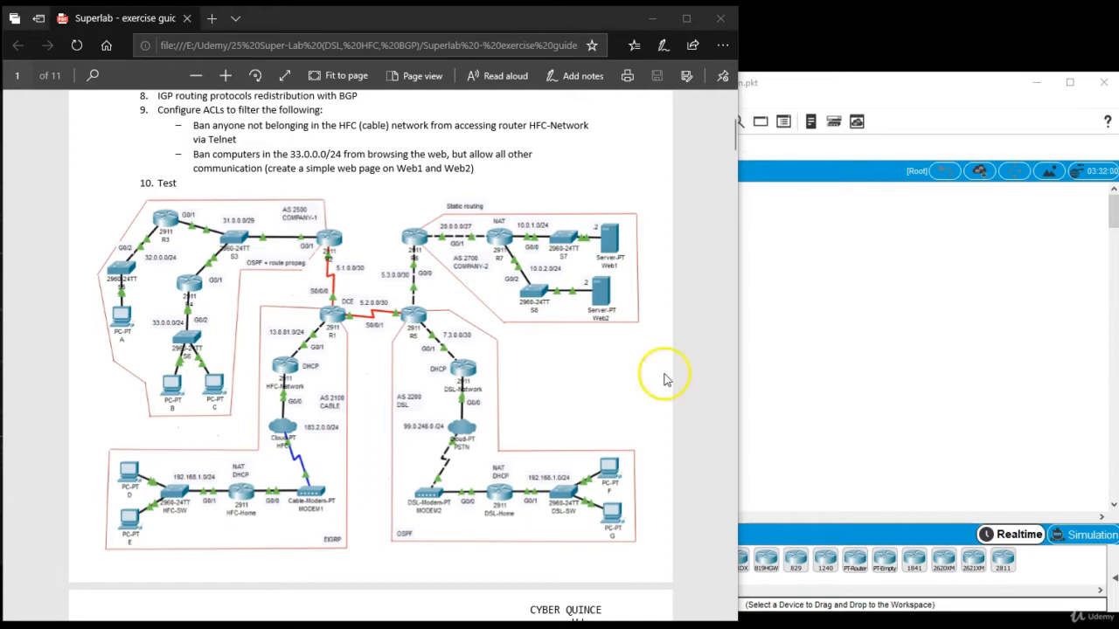
Step: Minimize the exercise guide, then move and enlarge the Cisco Packet Tracer window to fill most of the screen
left_click(801, 246)
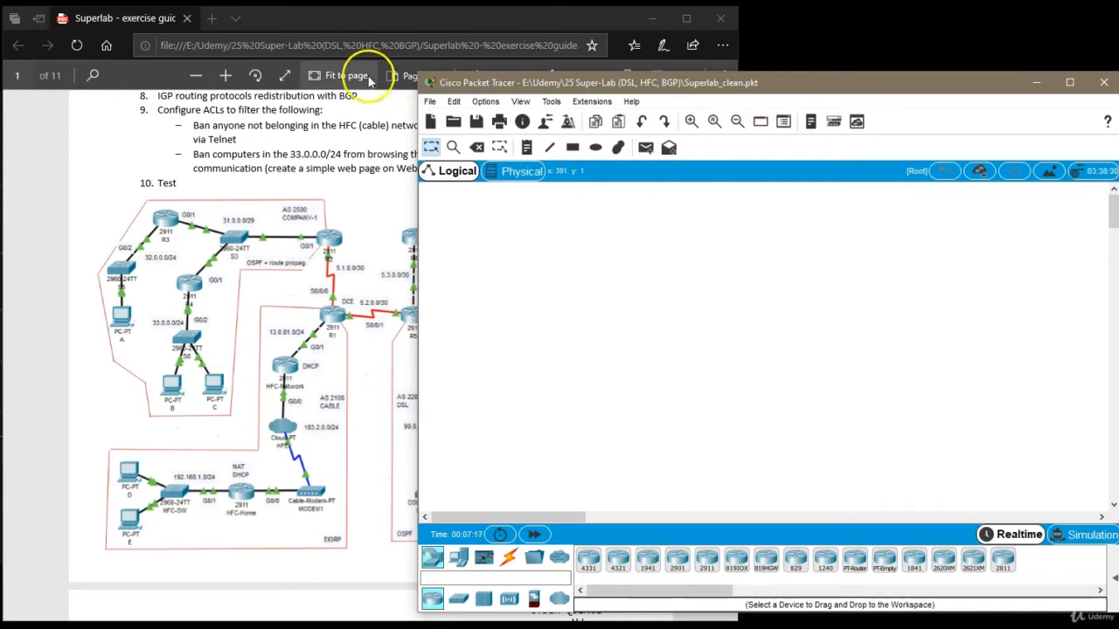
left_click(244, 168)
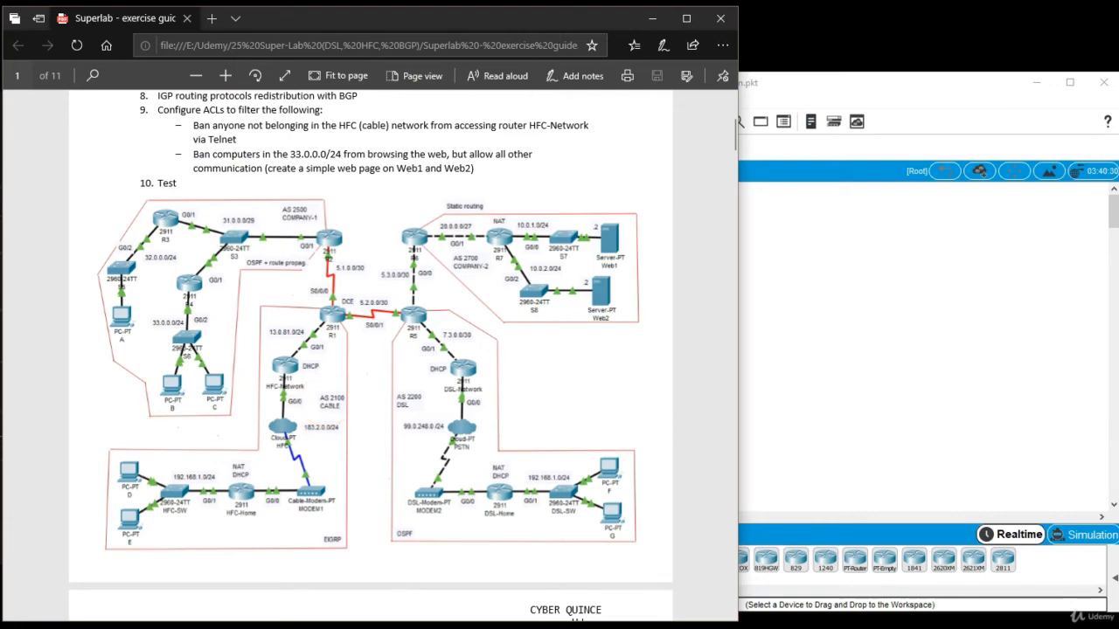
left_click(652, 17)
left_click_drag(799, 77, 394, 25)
left_click_drag(722, 554, 1093, 625)
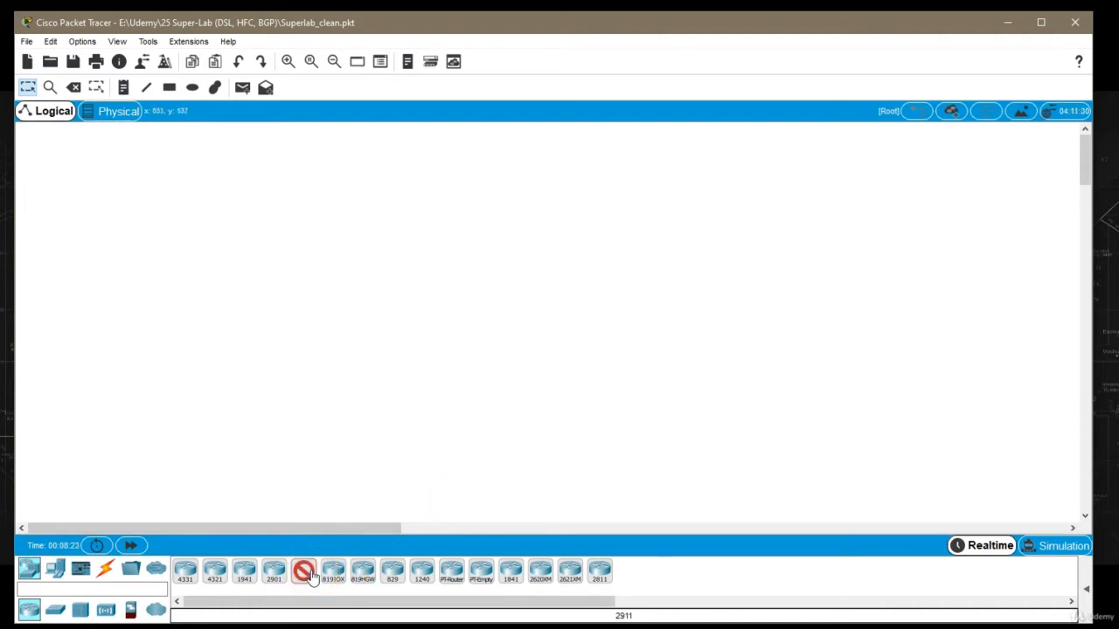
Step: Add a 2911 router to the workspace and install an HWIC-2T module in its rightmost expansion slot
left_click(332, 250)
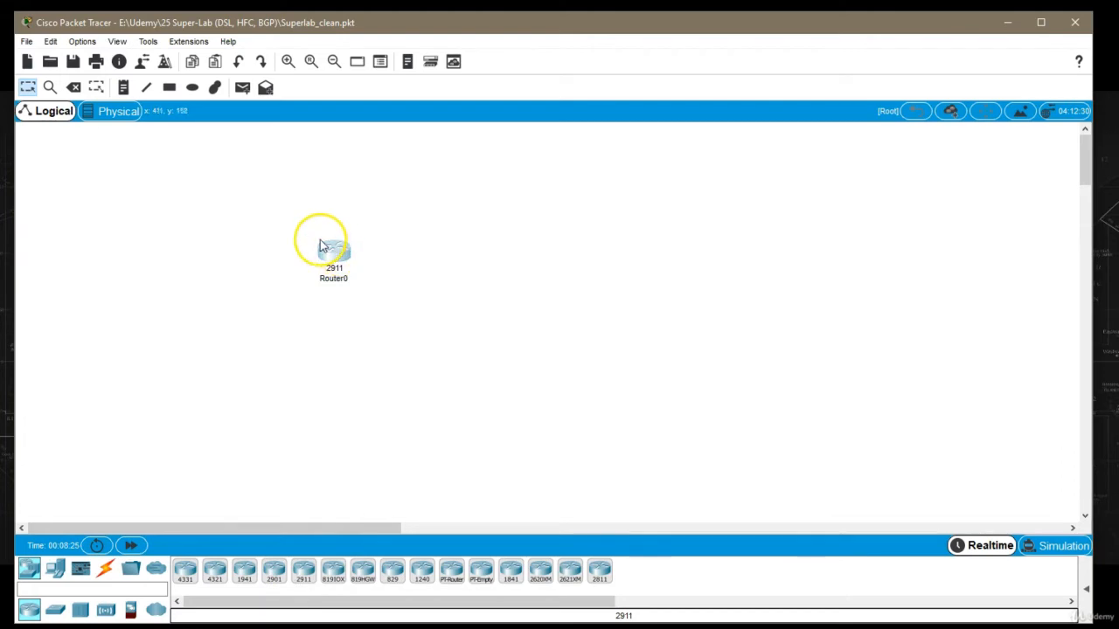
left_click(320, 246)
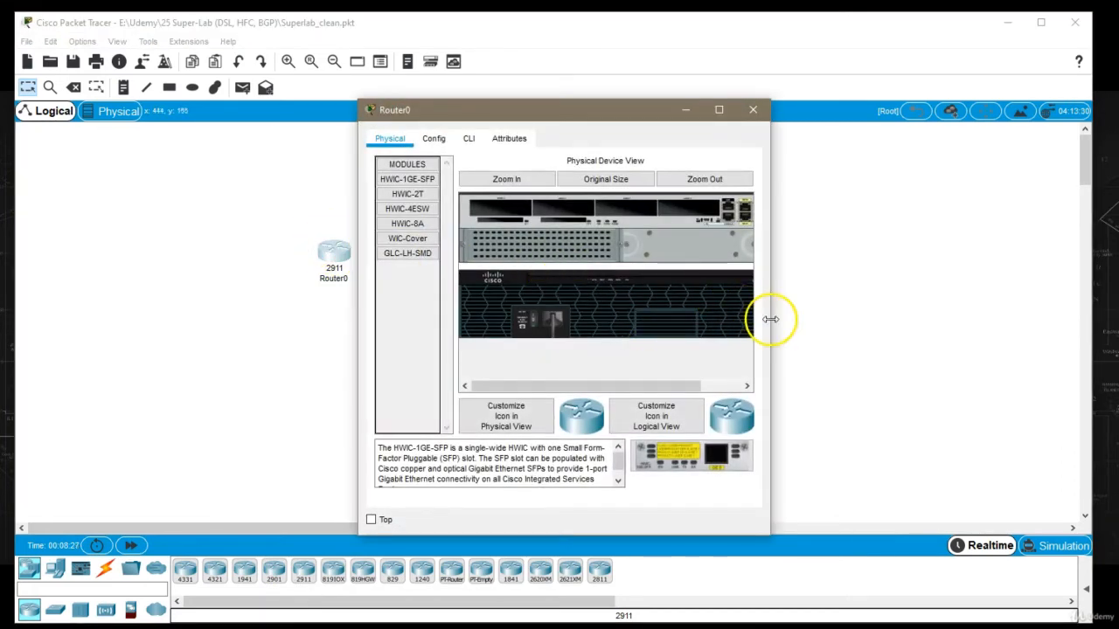
left_click_drag(769, 319, 842, 328)
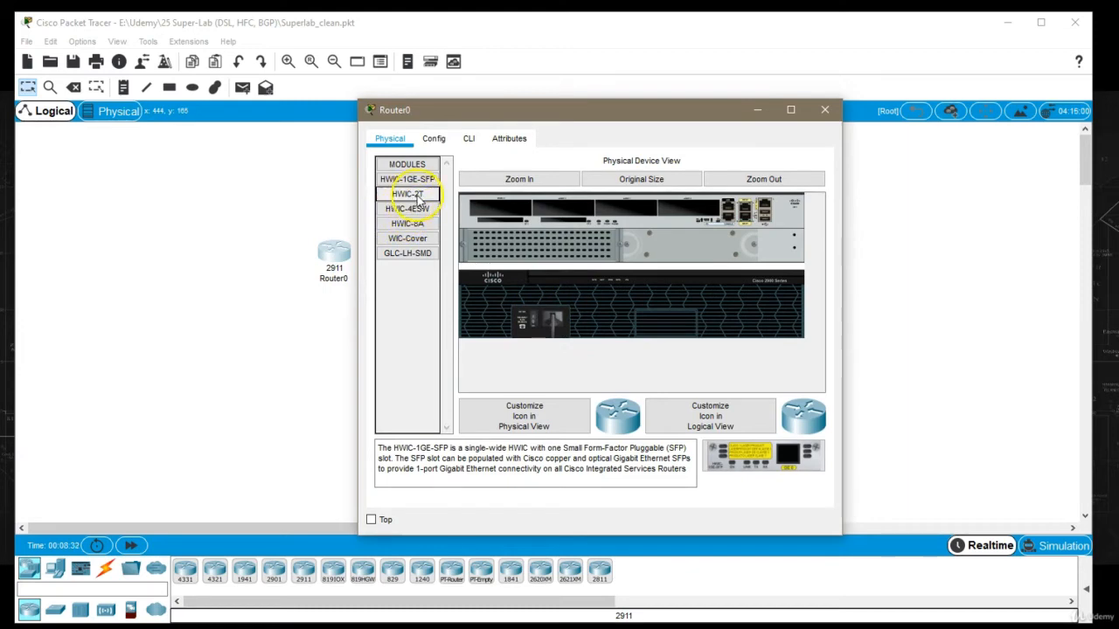
left_click_drag(421, 200, 680, 219)
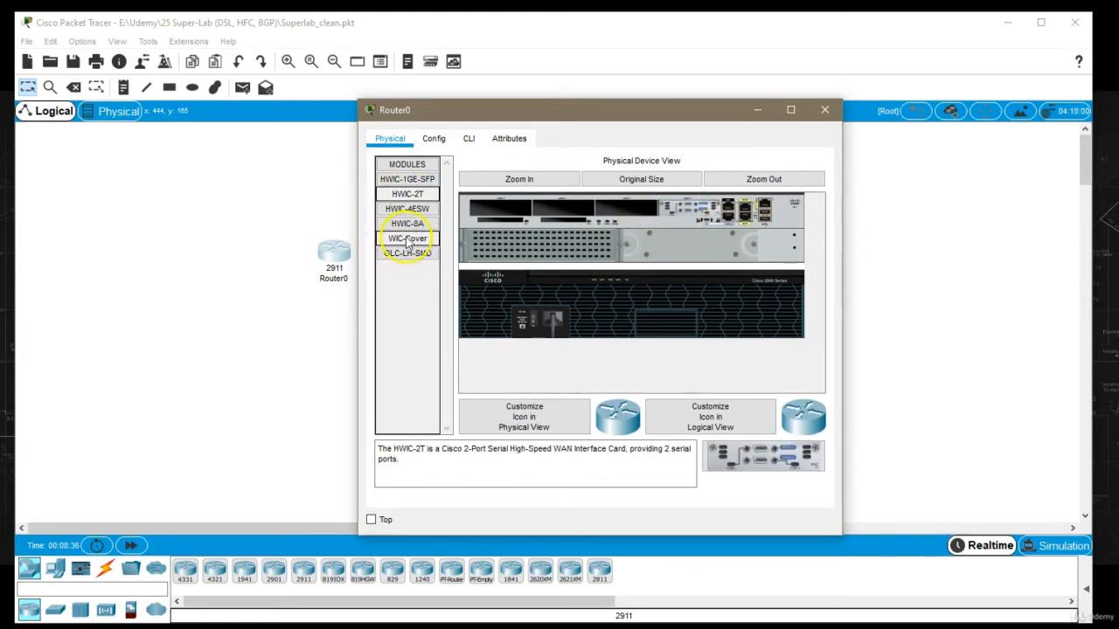
Step: Fit WIC-Cover plates over the router's three empty expansion slots, power the router on and close its window
left_click_drag(407, 239, 500, 212)
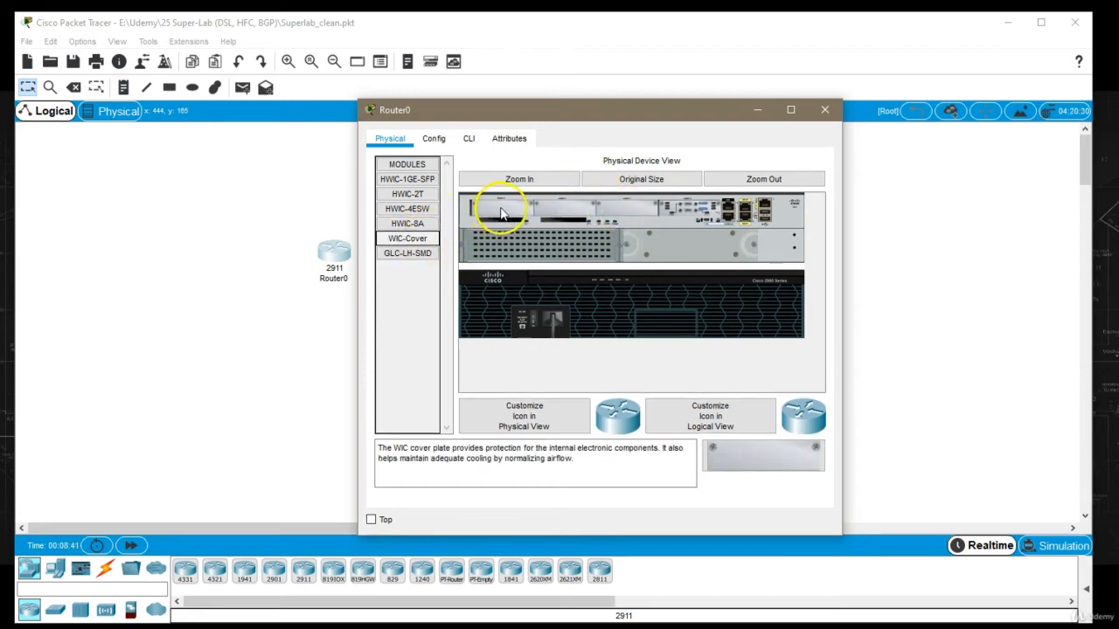
left_click(534, 315)
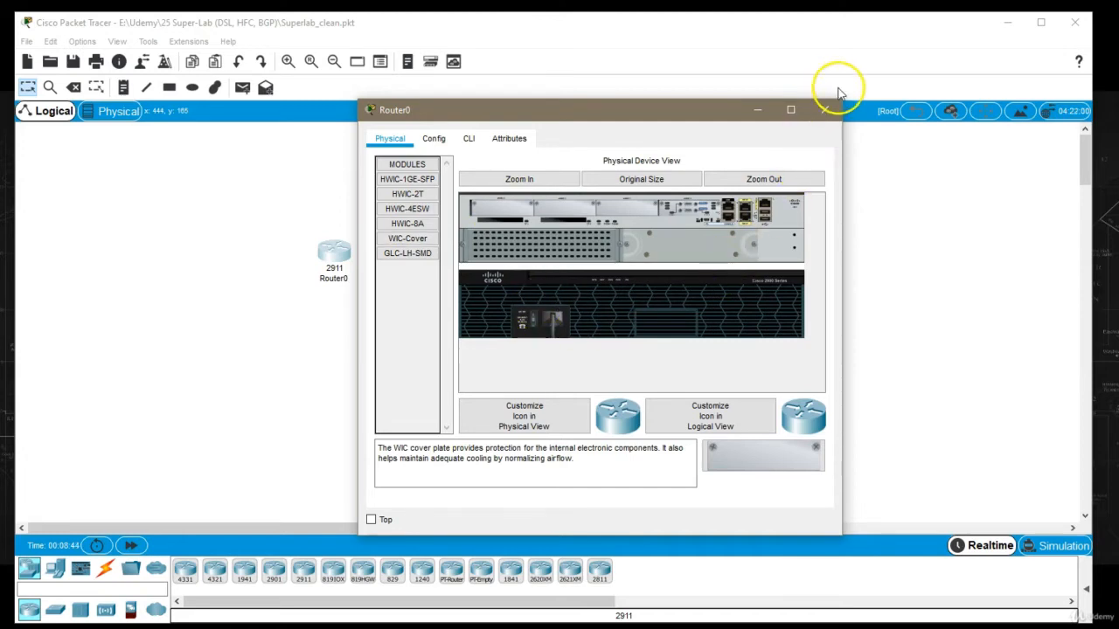
left_click(824, 109)
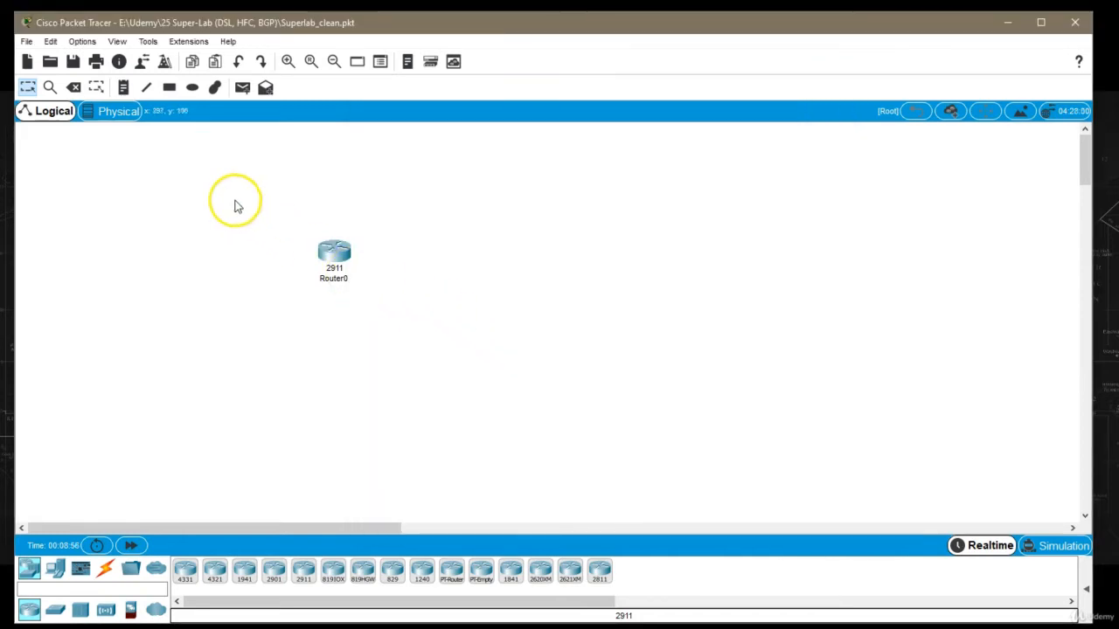
Step: Make three copies of the configured 2911 router
left_click_drag(235, 200, 437, 360)
key("ctrl+v")
key("ctrl+v")
key("ctrl+v")
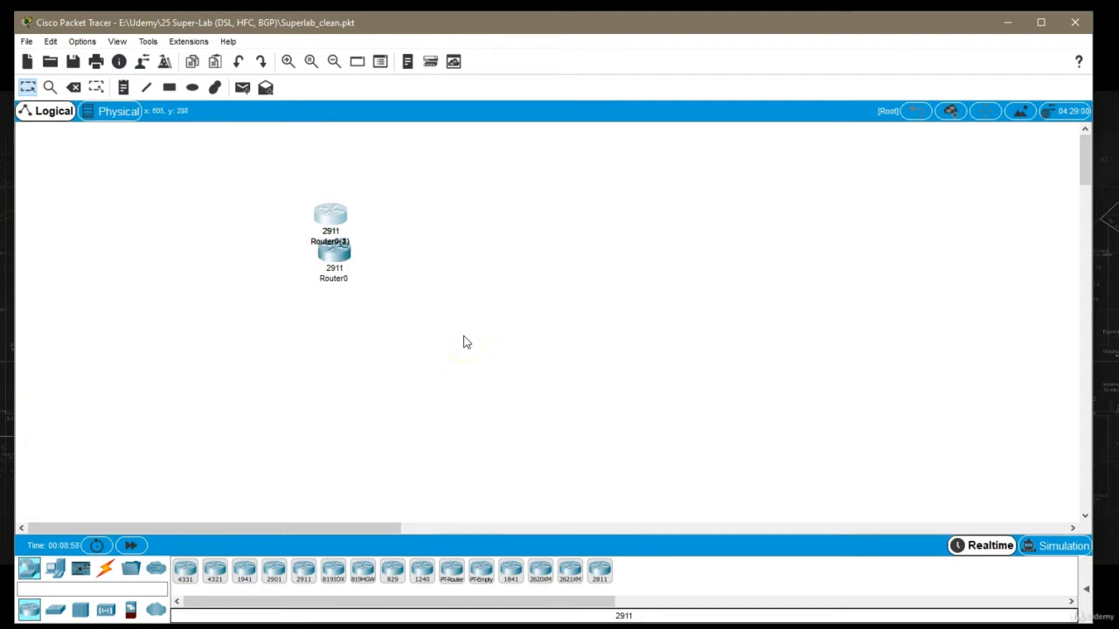
Step: Arrange the original router and its three copies in a two-by-two grid, with the original at the upper left
left_click_drag(325, 209, 329, 340)
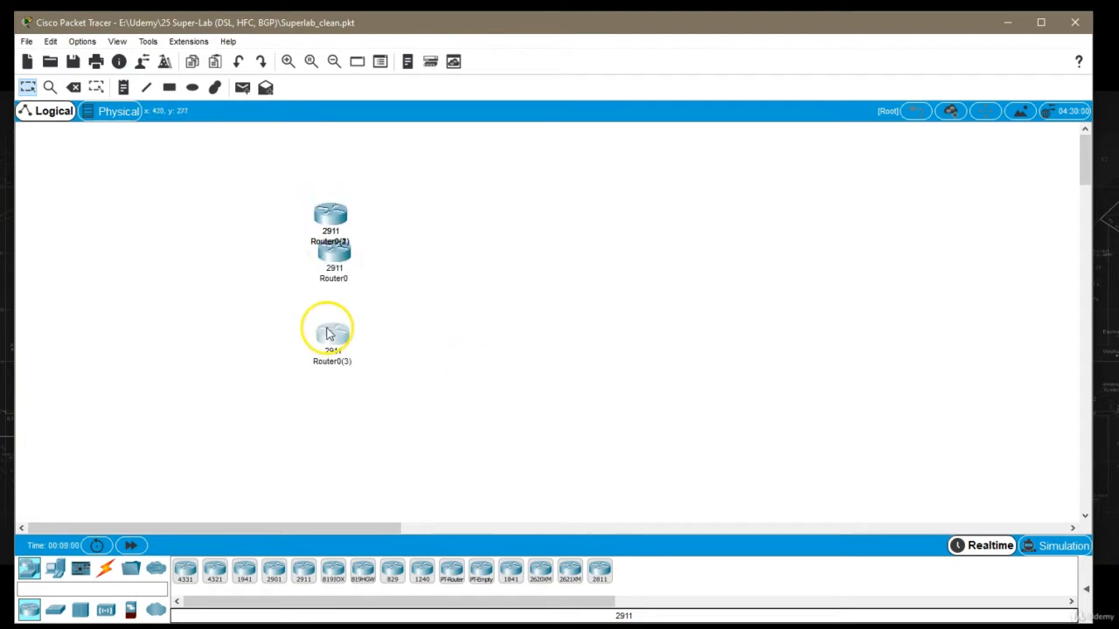
left_click_drag(327, 210, 504, 238)
left_click_drag(489, 200, 257, 419)
left_click_drag(324, 337, 308, 277)
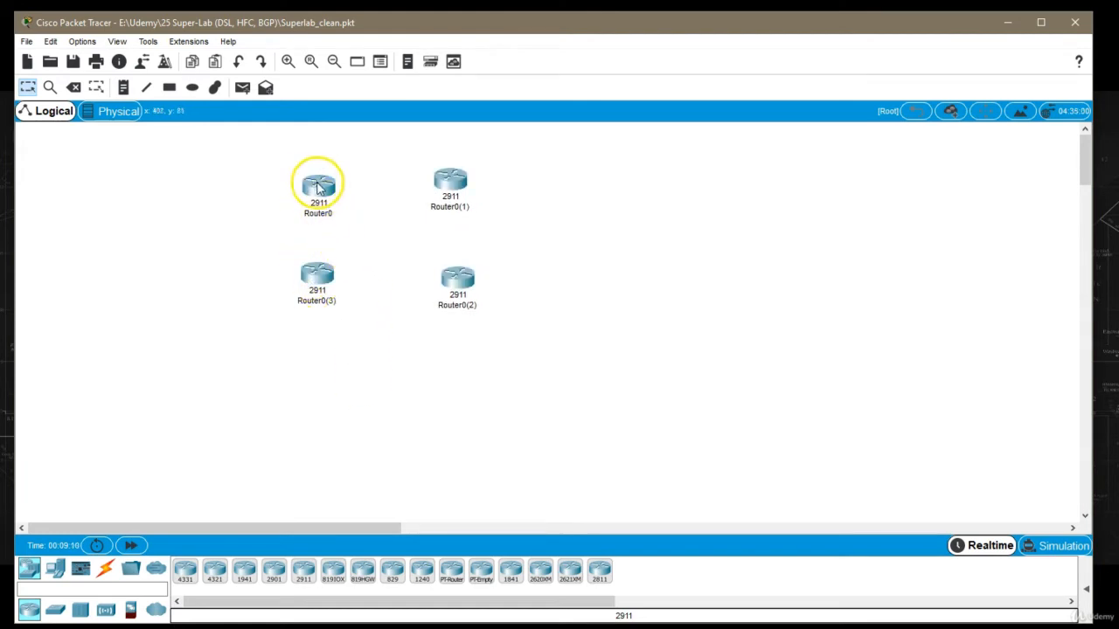
left_click_drag(317, 182, 322, 181)
Step: Rename the upper-left router R2, lower-left R1, lower-right R5 and upper-right R6, and align R2 above R1
left_click(325, 209)
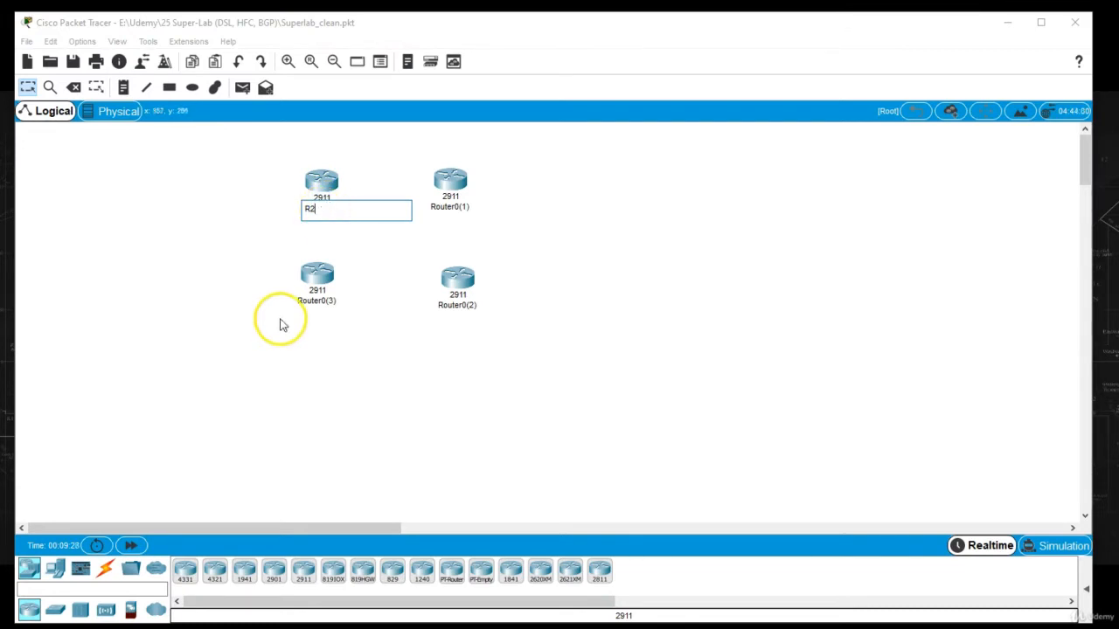
left_click(315, 301)
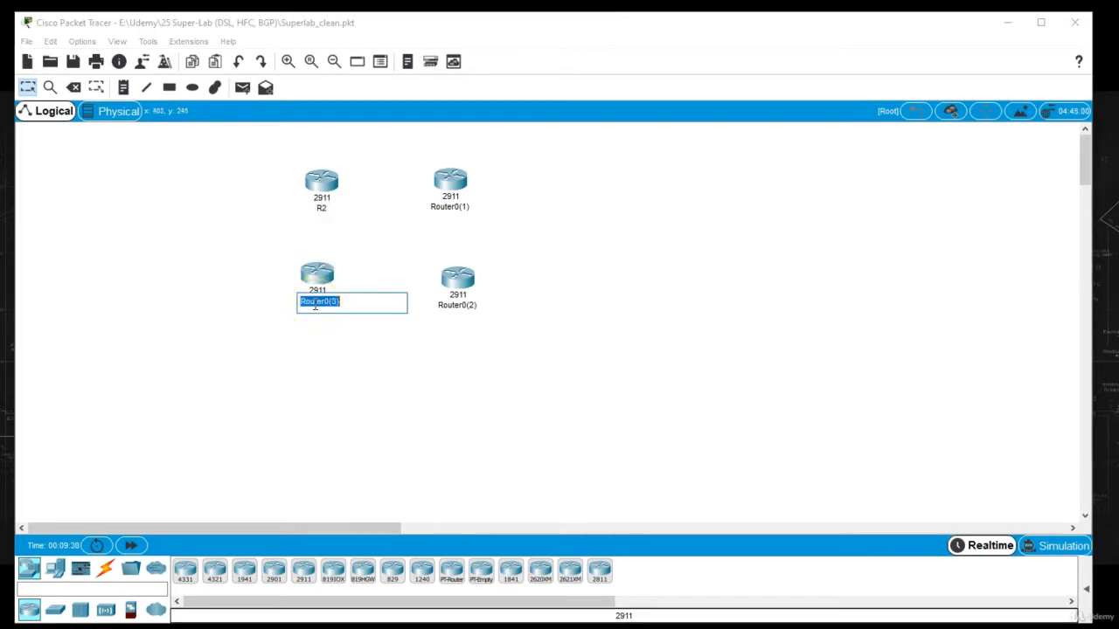
left_click(458, 304)
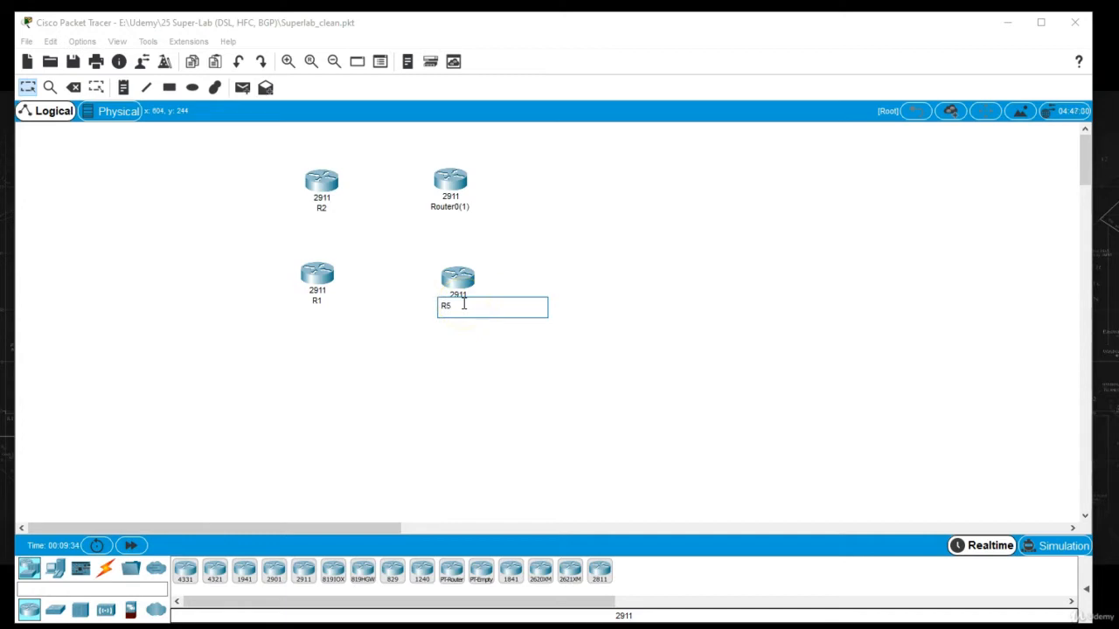
type("R5")
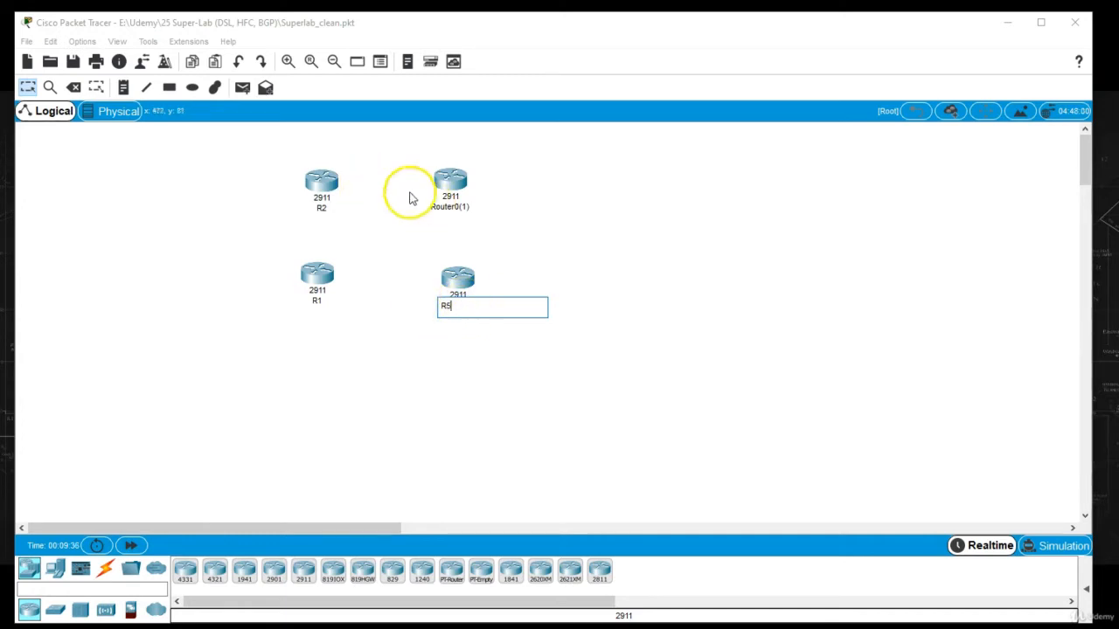
left_click(448, 208)
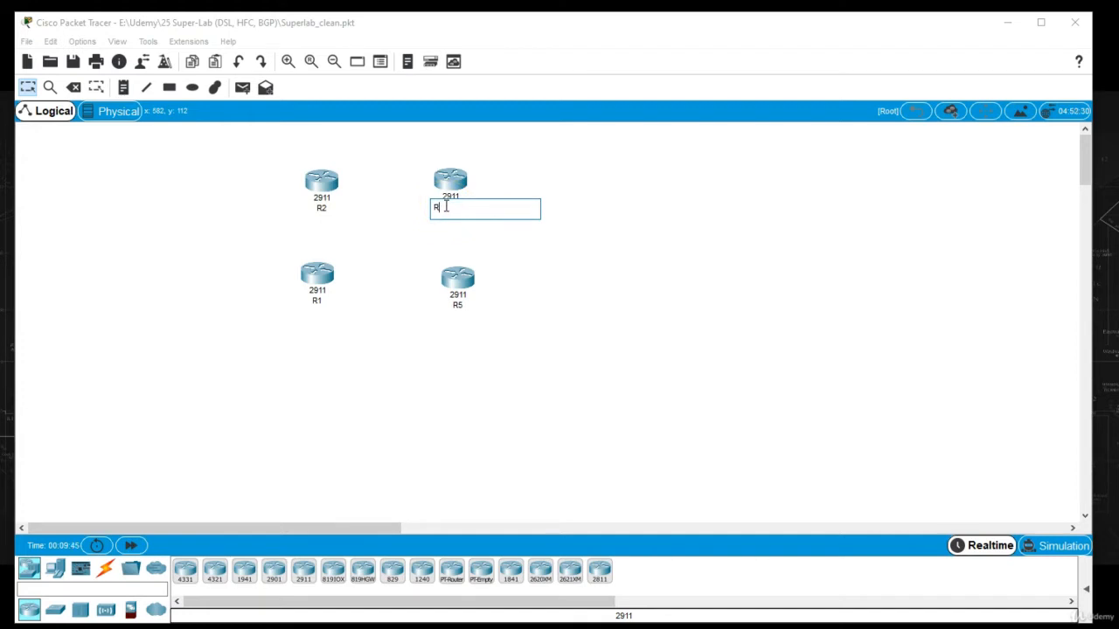
left_click(382, 268)
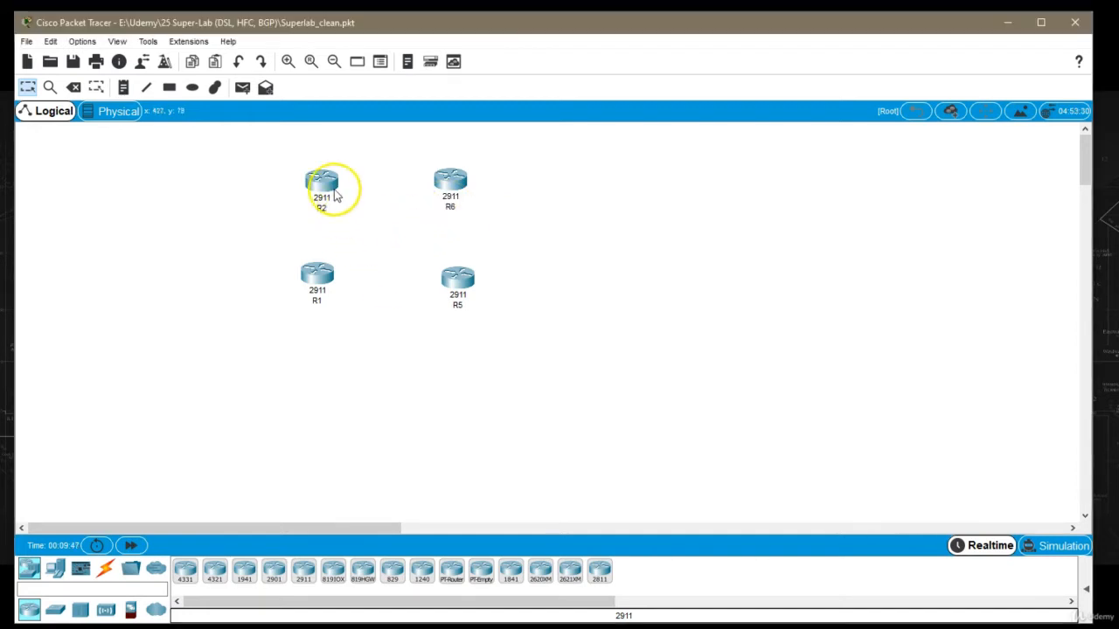
left_click_drag(328, 182, 324, 177)
left_click(339, 317)
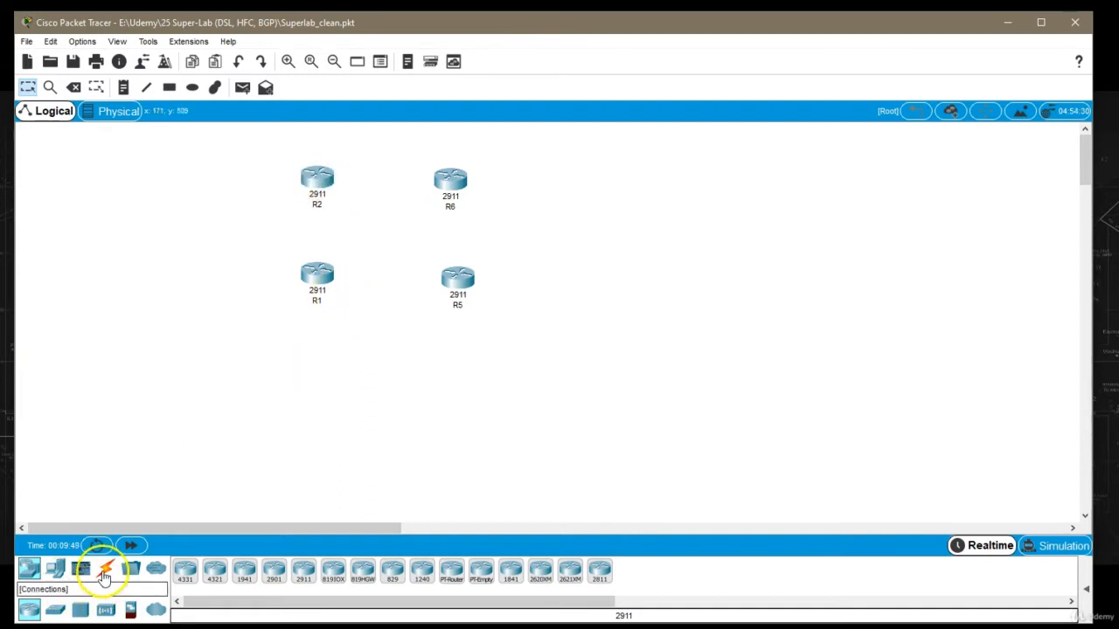
Step: Connect R1 Serial0/0/1 to R5 Serial0/0/1 with a Serial DCE cable, with R1 as the DCE end
left_click(105, 569)
left_click(391, 571)
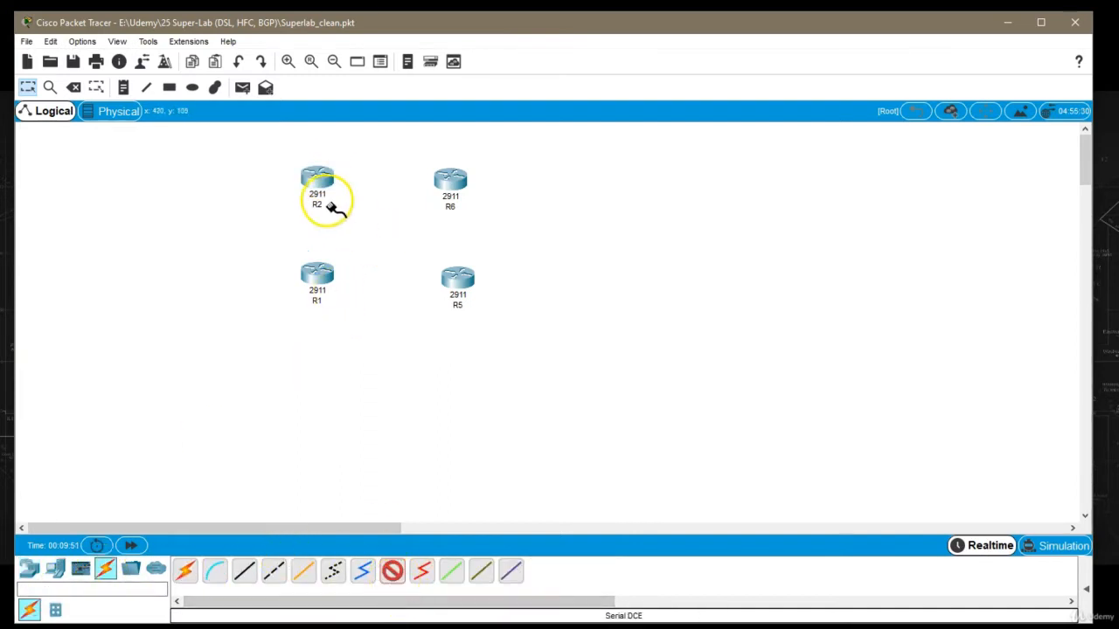
left_click(319, 284)
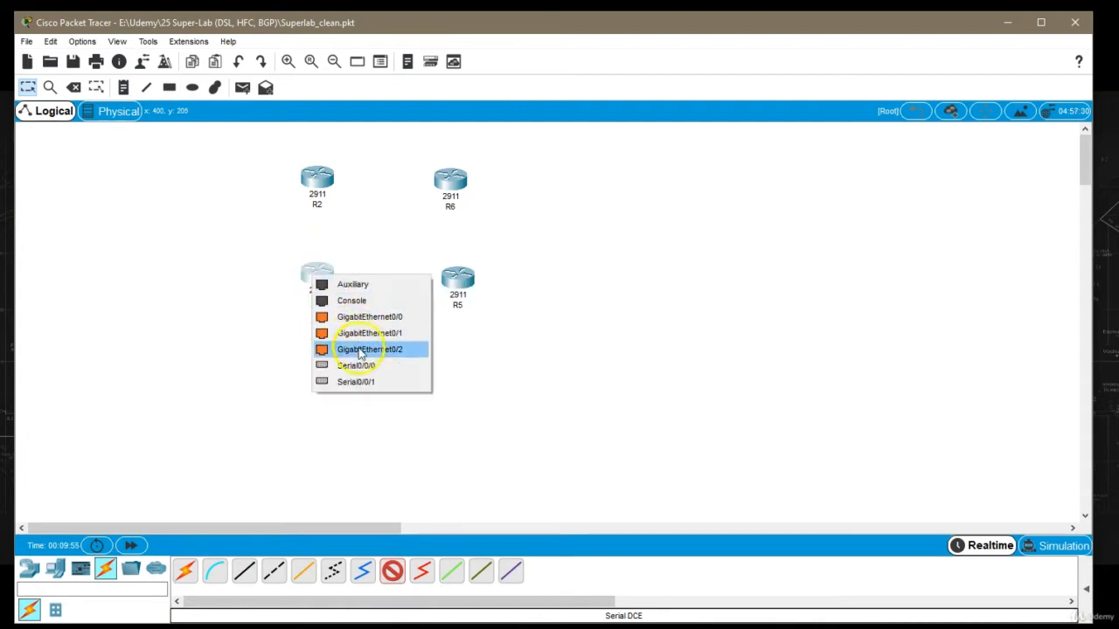
left_click(359, 382)
left_click(457, 280)
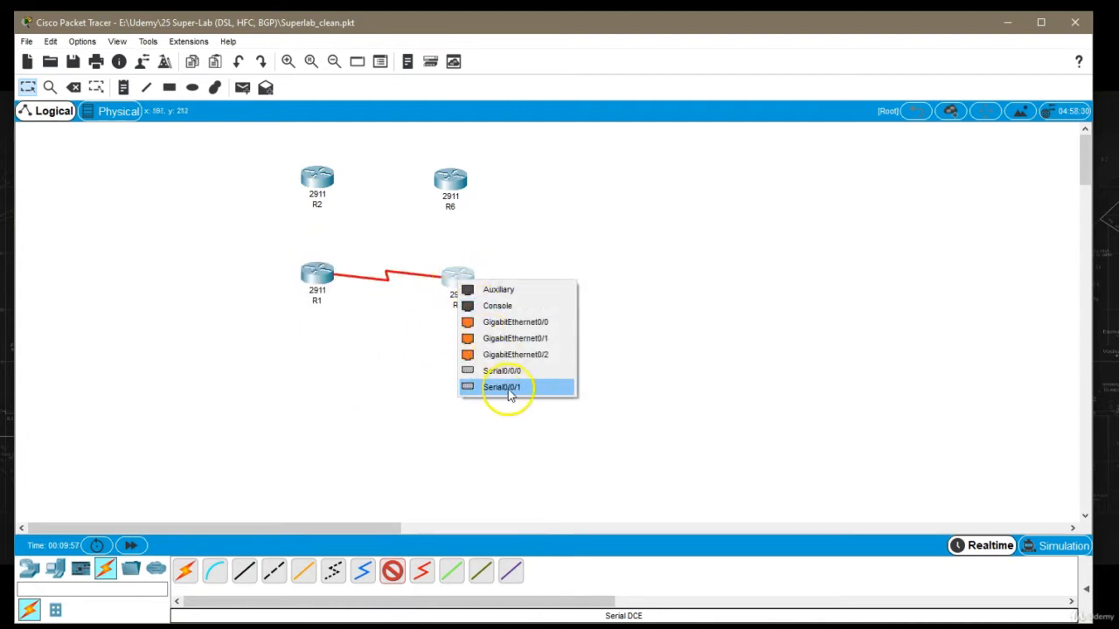
left_click(507, 388)
Step: Connect R1 Serial0/0/0 to R2 Serial0/0/0 with a Serial DCE cable, starting from R1
left_click(392, 571)
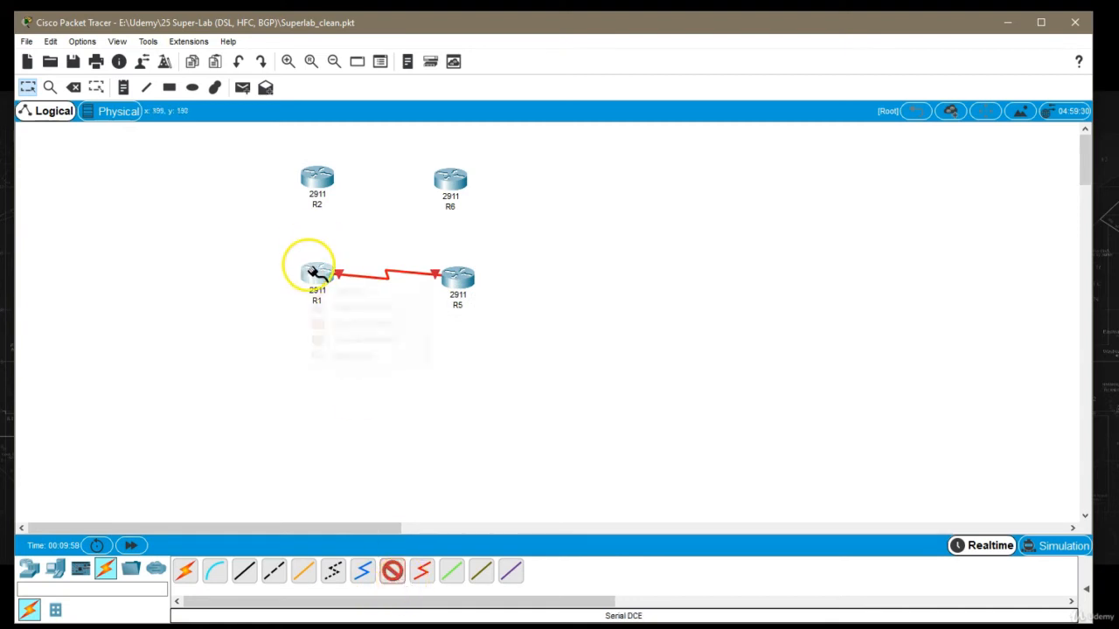
left_click(353, 355)
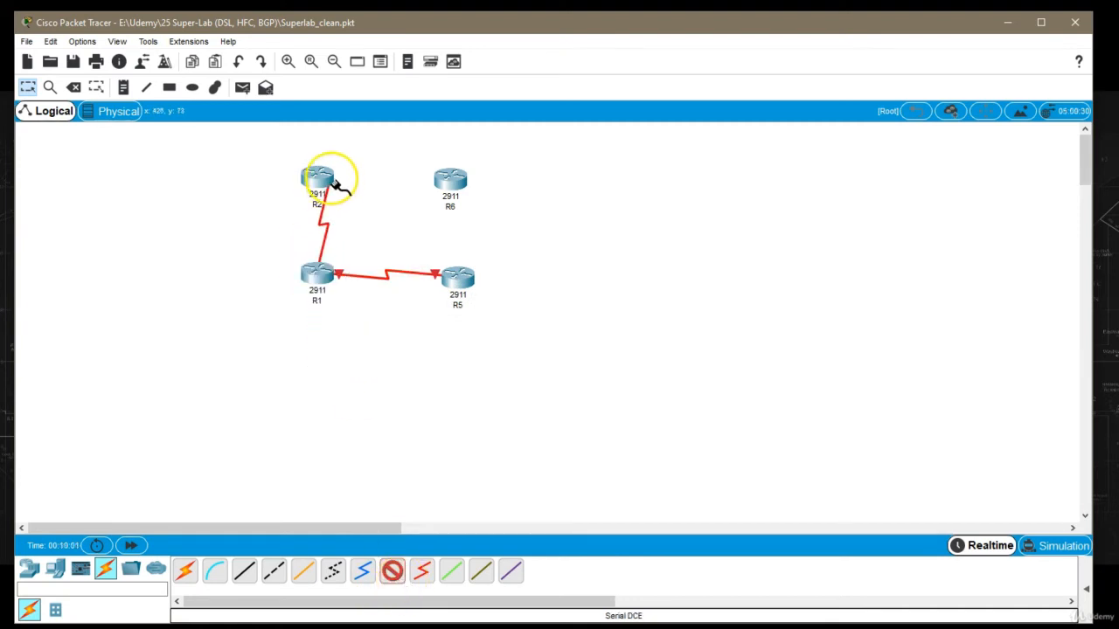
left_click(322, 178)
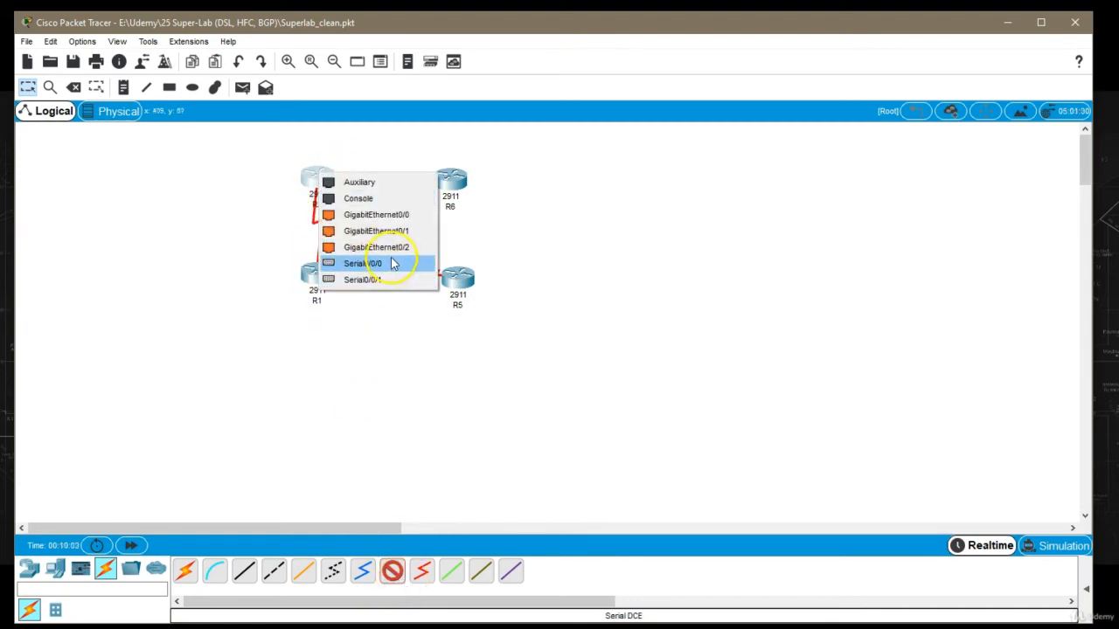
left_click(392, 262)
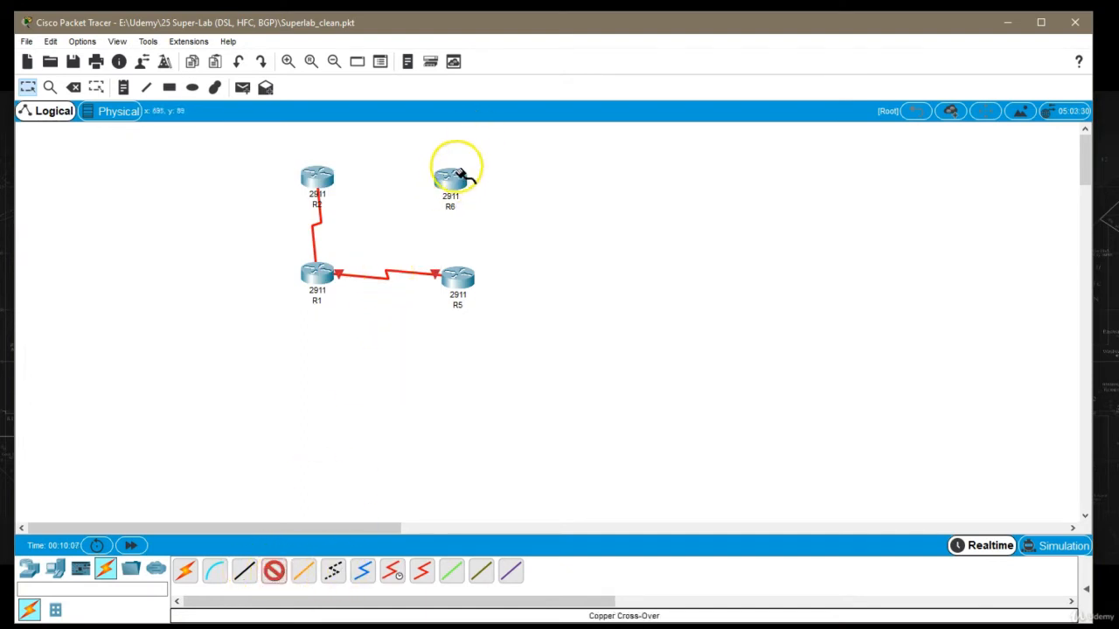
Step: Connect R6 GigabitEthernet0/0 to R5 GigabitEthernet0/0 with a Copper Cross-Over cable
left_click(451, 187)
left_click(510, 236)
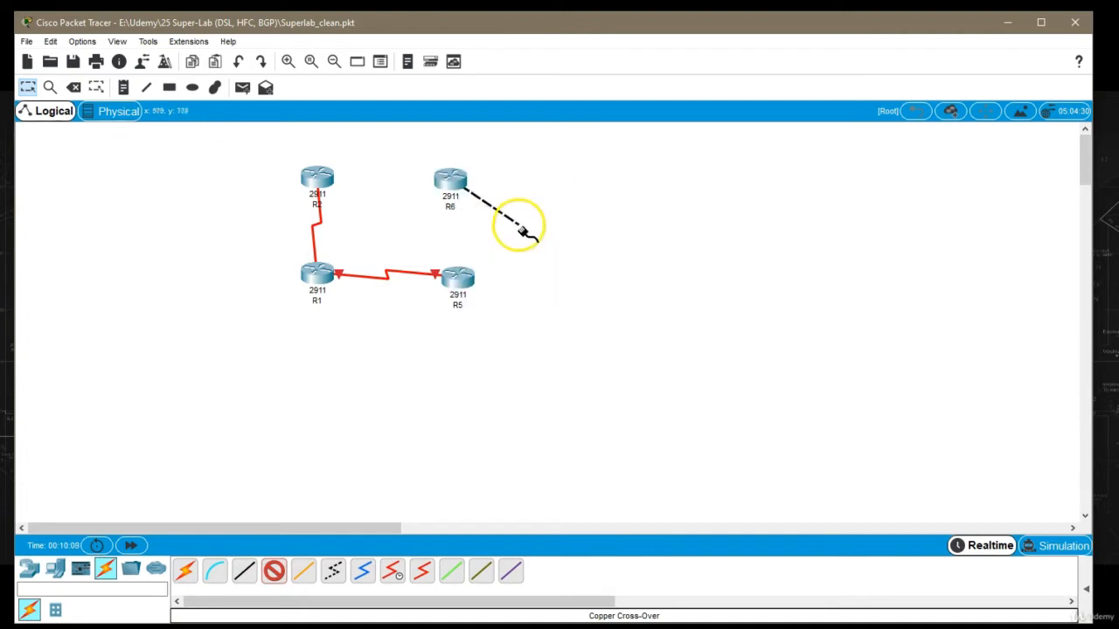
left_click(461, 276)
left_click(503, 318)
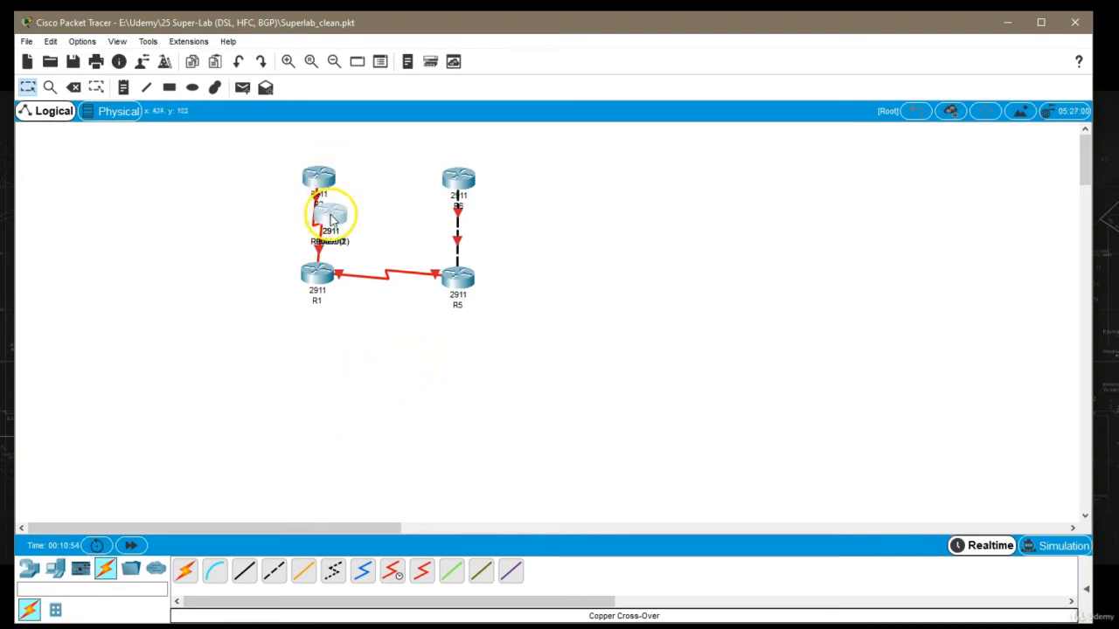
Step: Place the three new router copies and rename them R7 beside R6, HFC-Network below and left of R1, and DSL-Network below and right of R5
left_click_drag(331, 220, 569, 182)
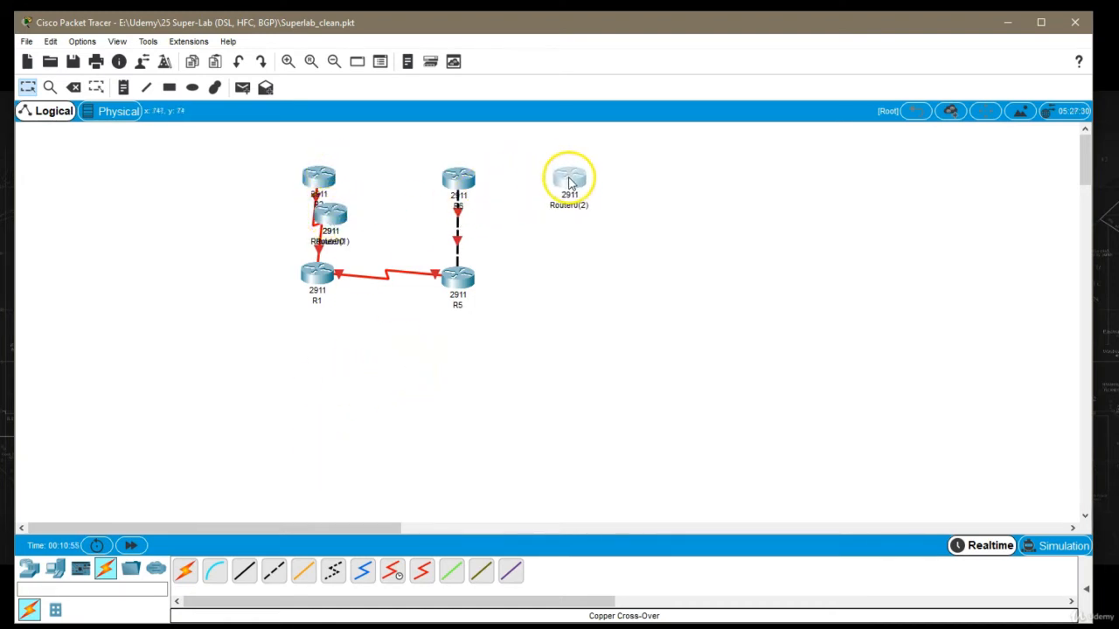
double_click(563, 204)
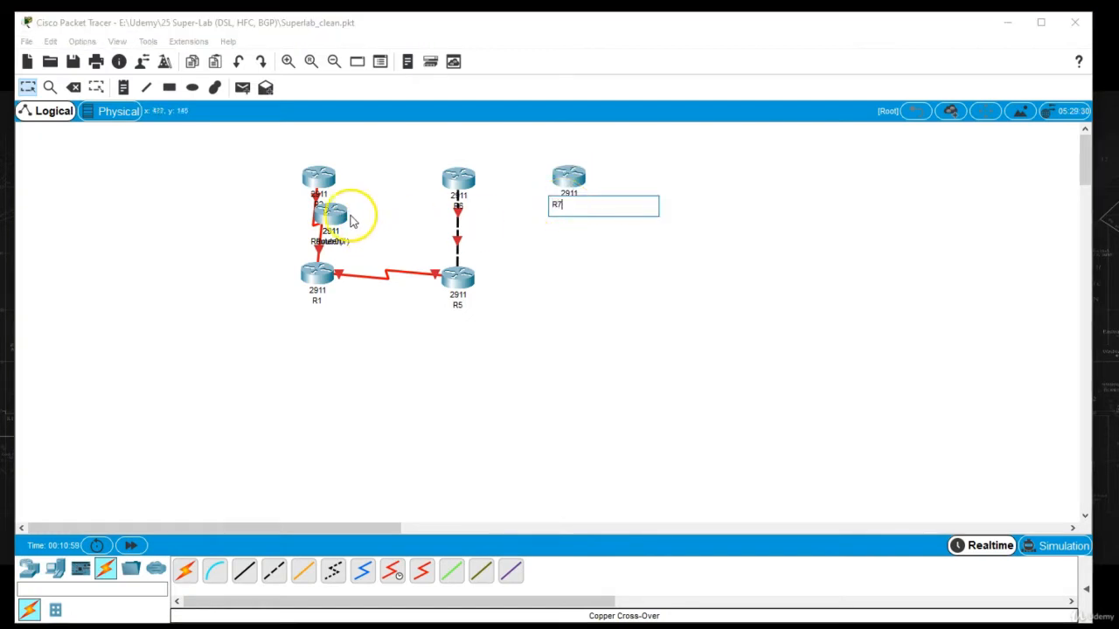
left_click_drag(349, 218, 542, 348)
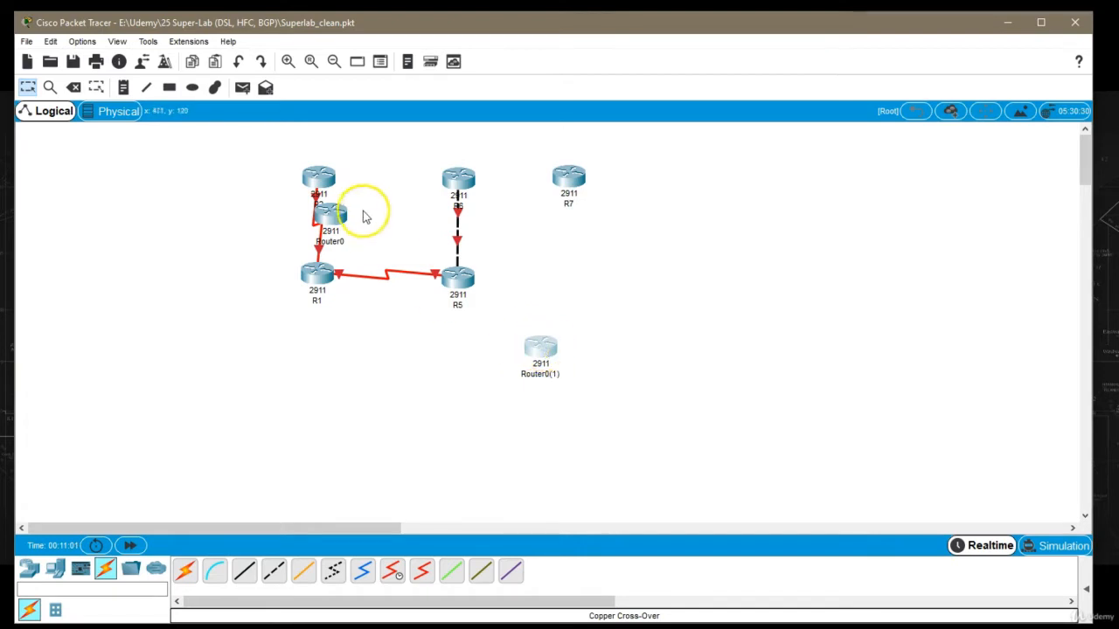
left_click_drag(340, 219, 248, 358)
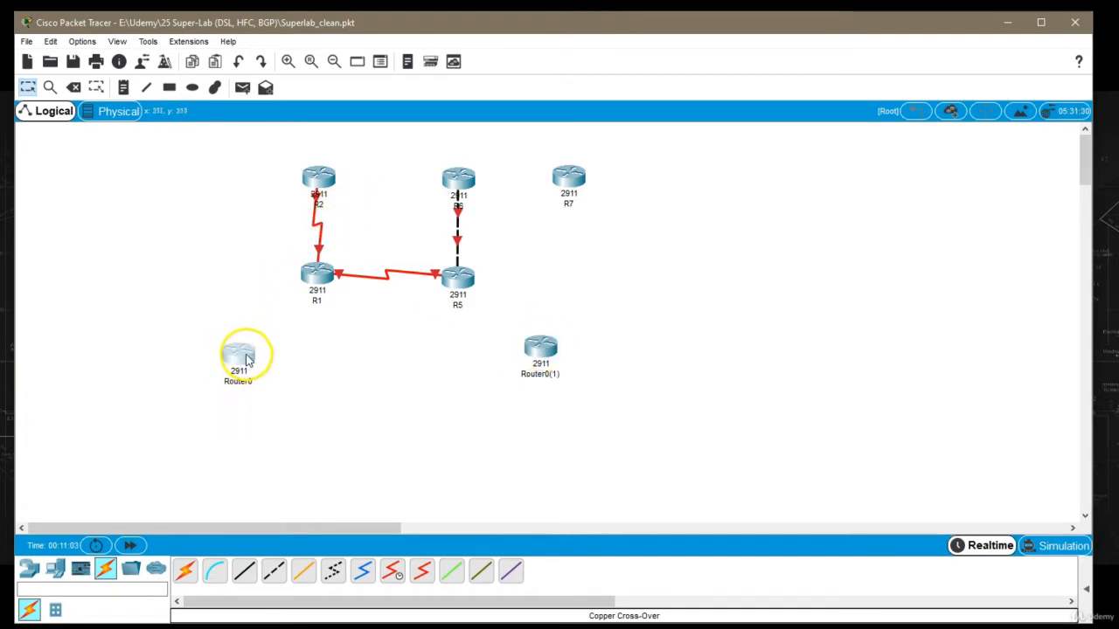
double_click(247, 384)
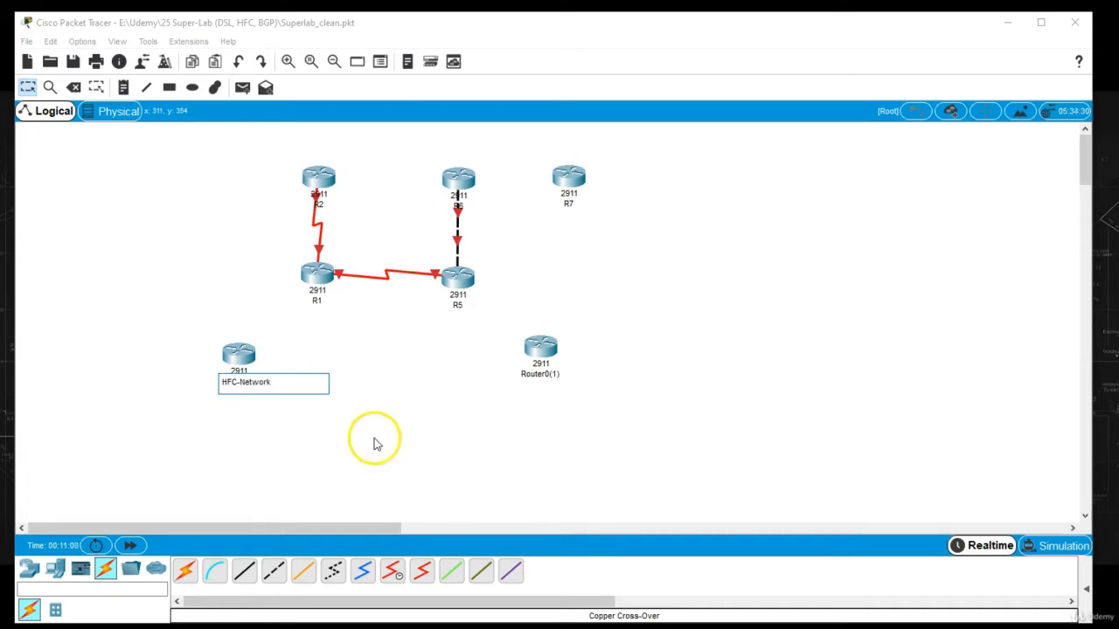
double_click(537, 375)
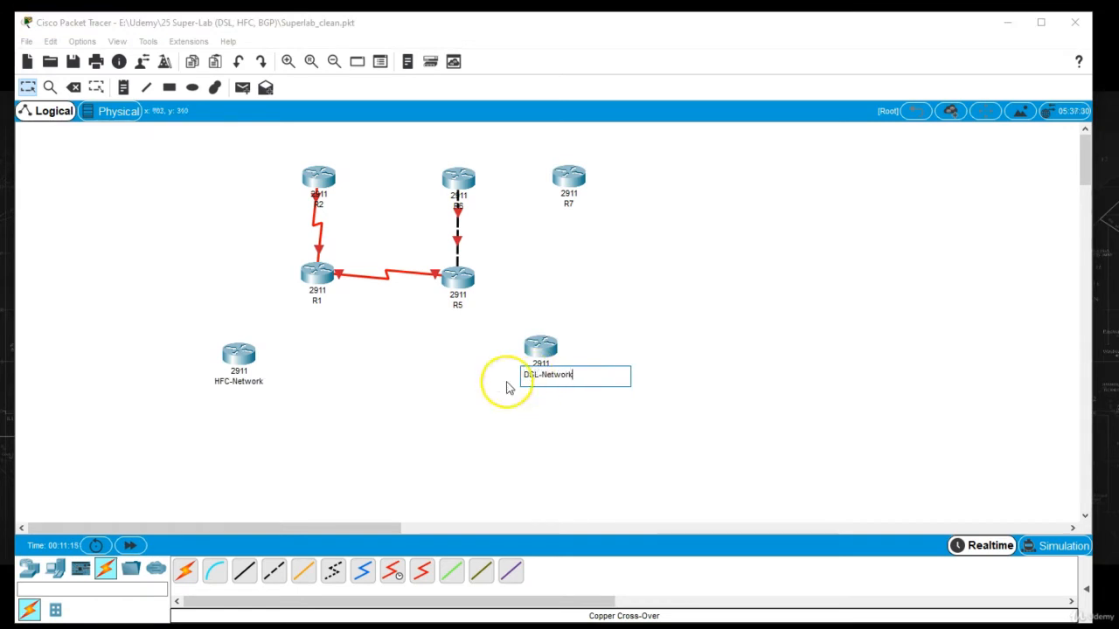
Step: Add two more router copies left of R2, renaming the upper one R3 and the lower one R4
left_click(406, 413)
left_click_drag(317, 199, 154, 152)
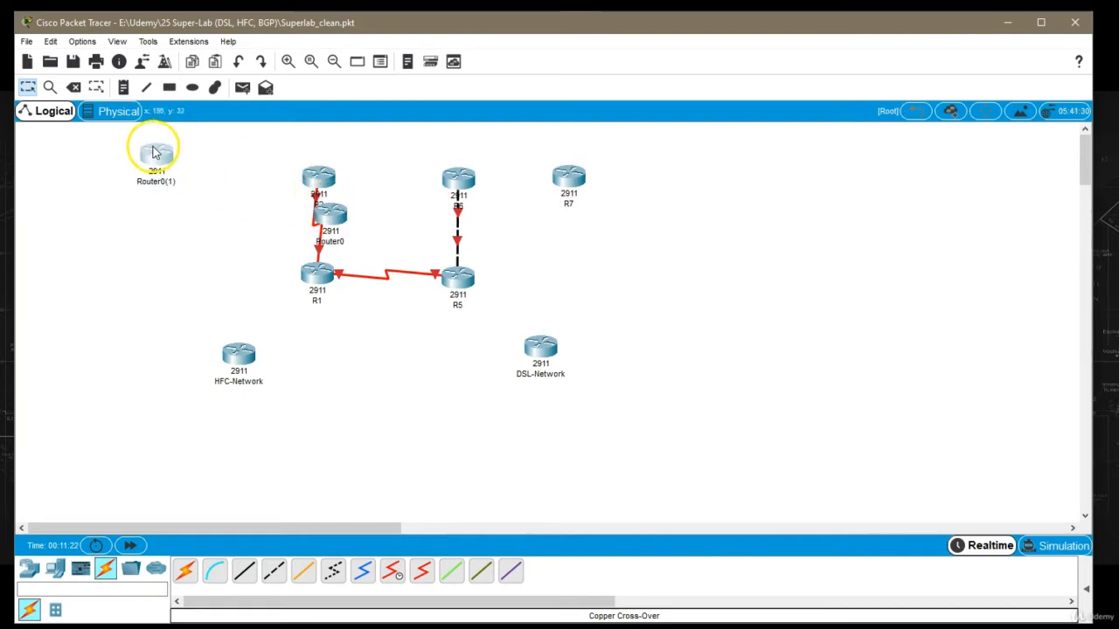
left_click_drag(340, 217, 193, 232)
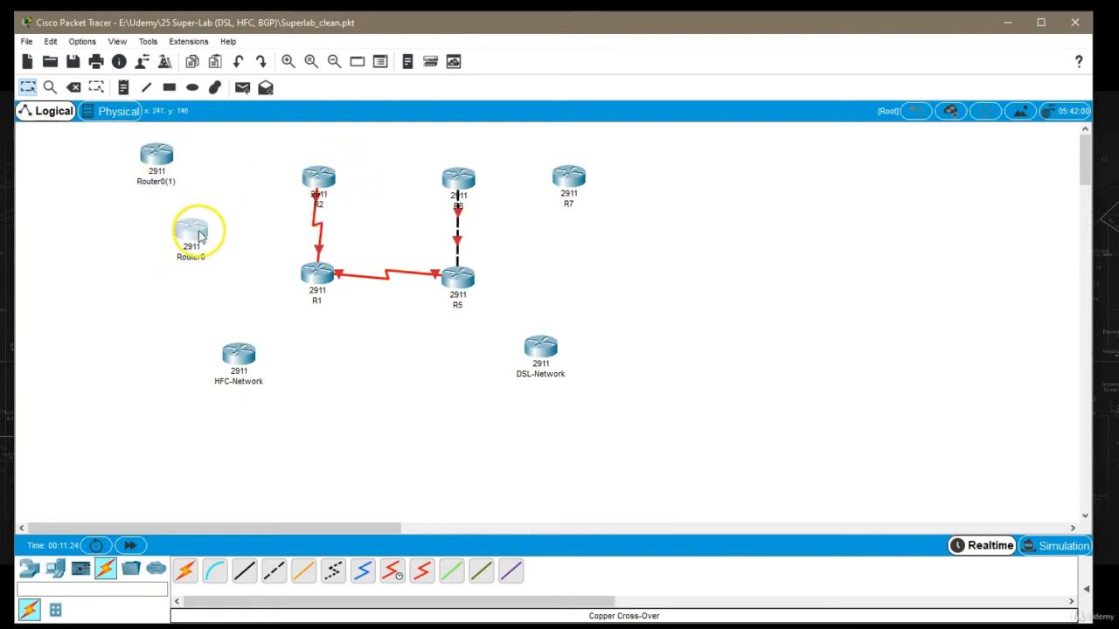
double_click(156, 182)
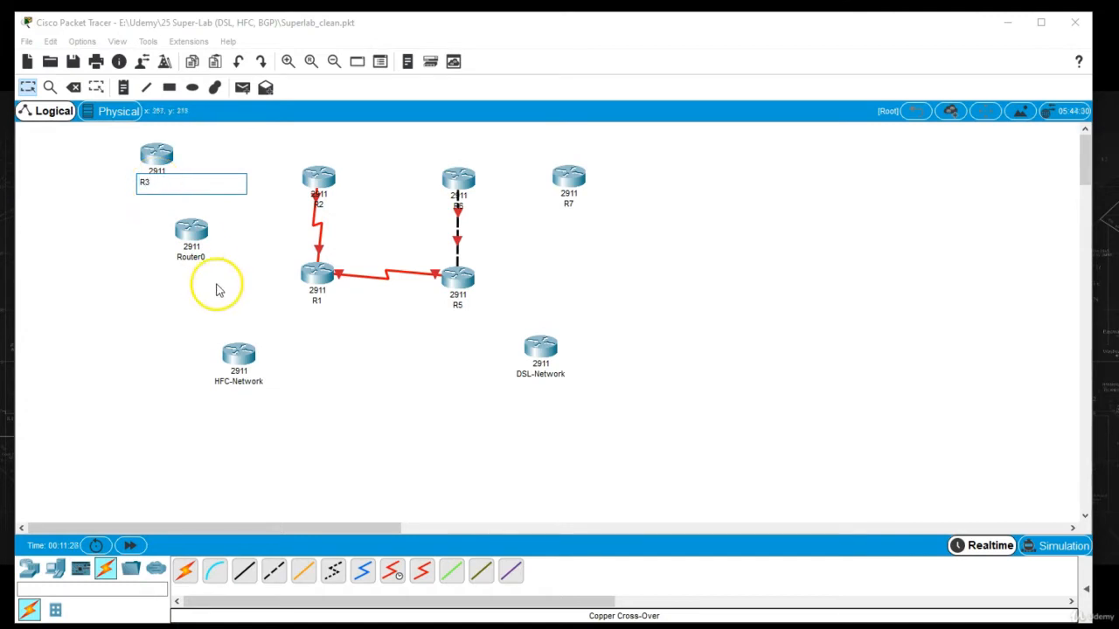
double_click(197, 258)
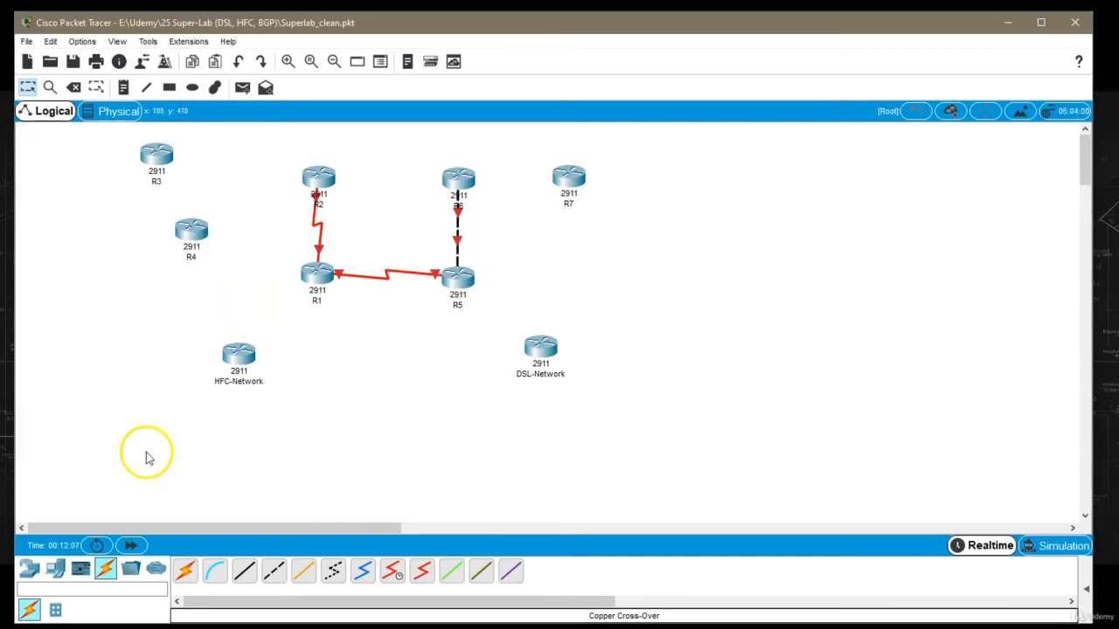
Step: Place a 2960 switch between R3 and R2 and rename it S3
left_click(29, 569)
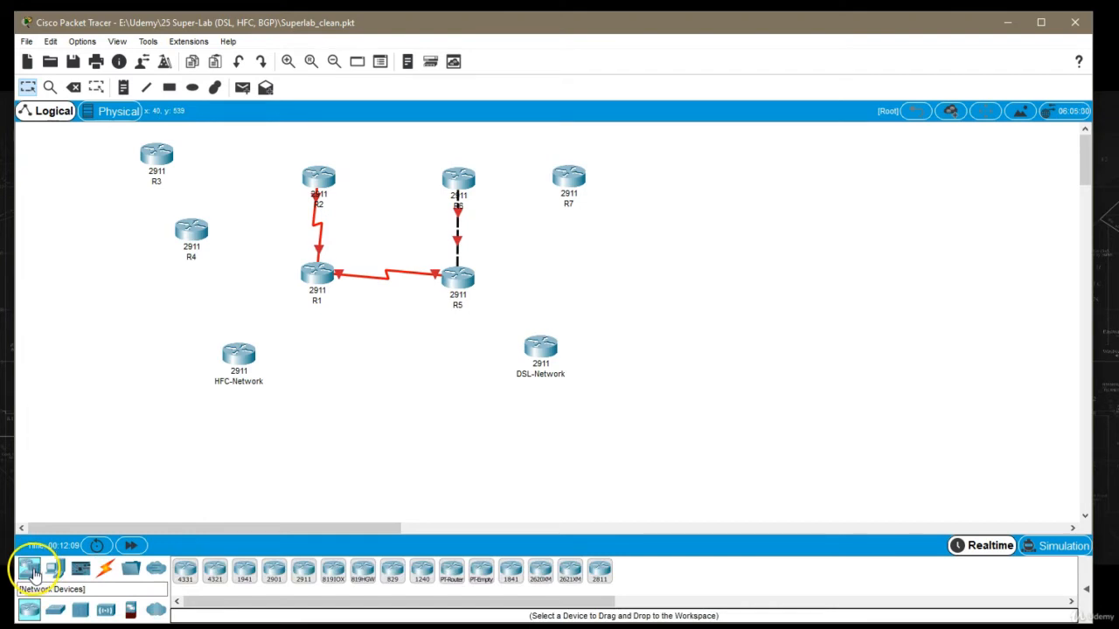
left_click(54, 609)
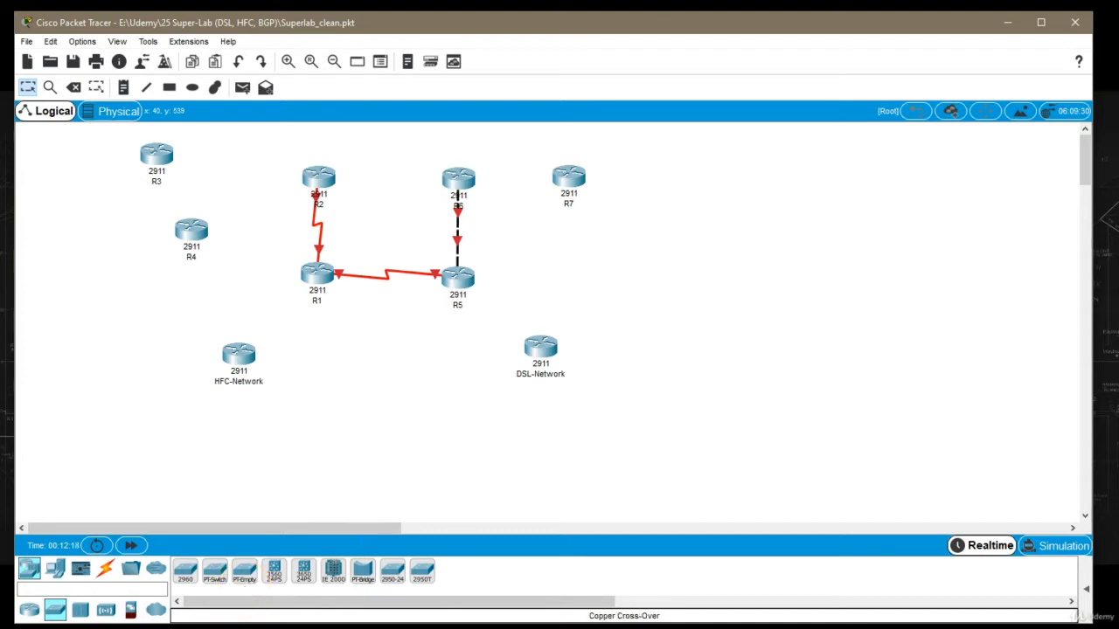
left_click(185, 572)
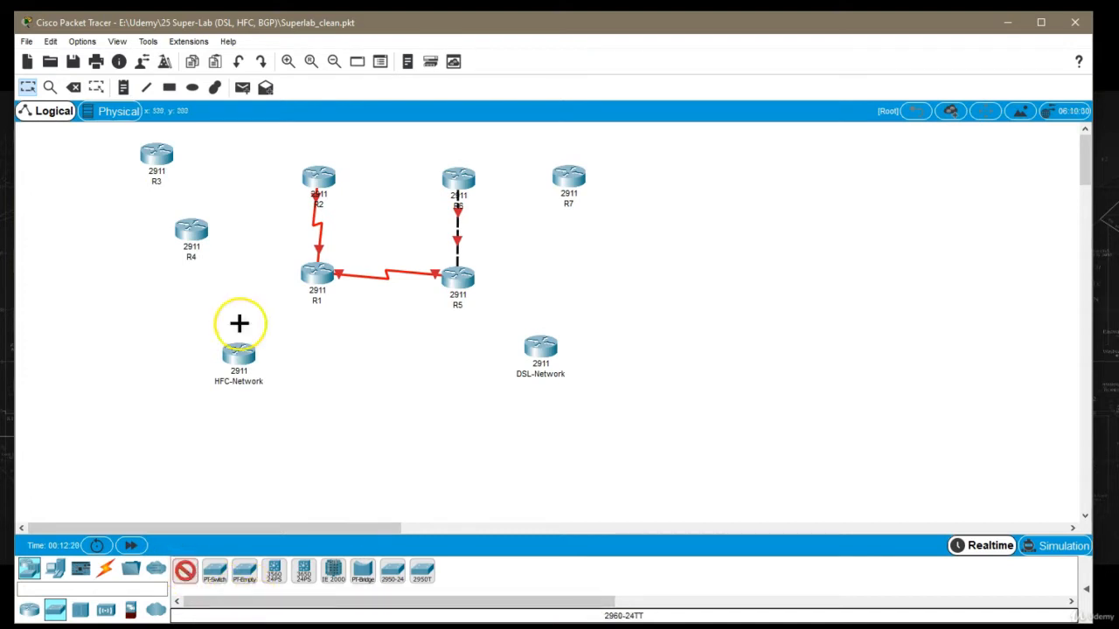
left_click(231, 175)
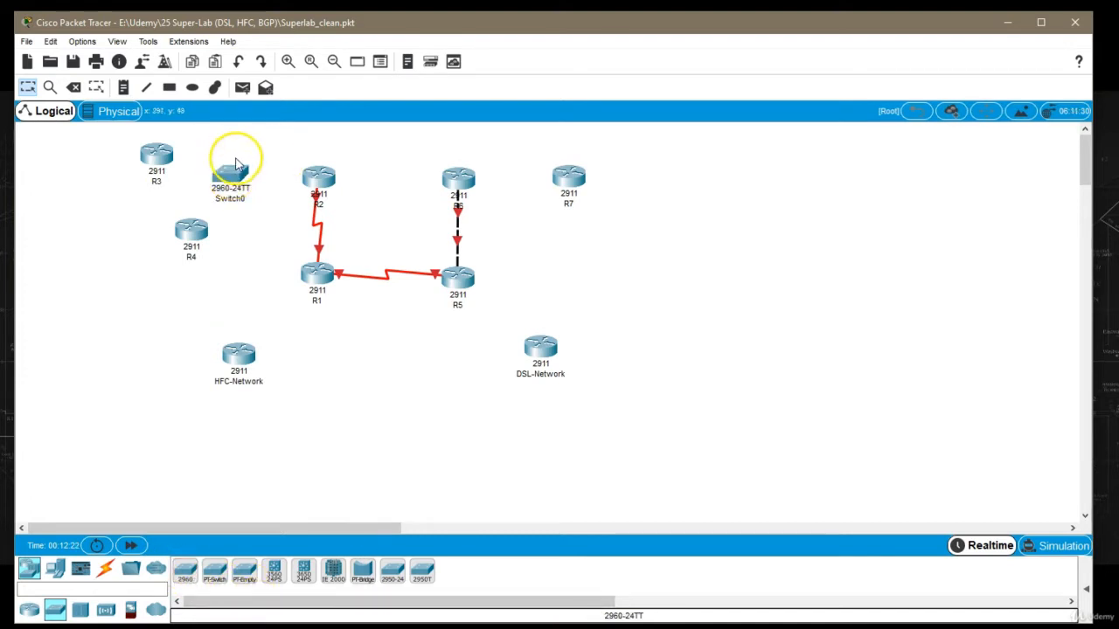
left_click(229, 198)
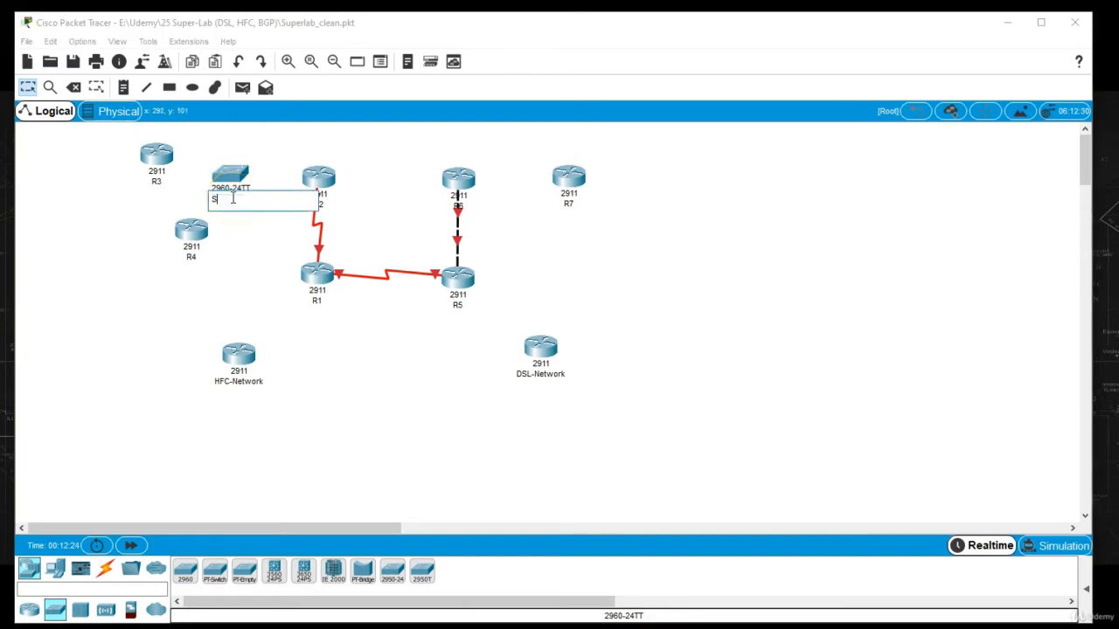
Step: Duplicate switch S3 twice, place the copies one above the other to the right of R7, and rename them S7 and S8
left_click_drag(248, 142, 223, 206)
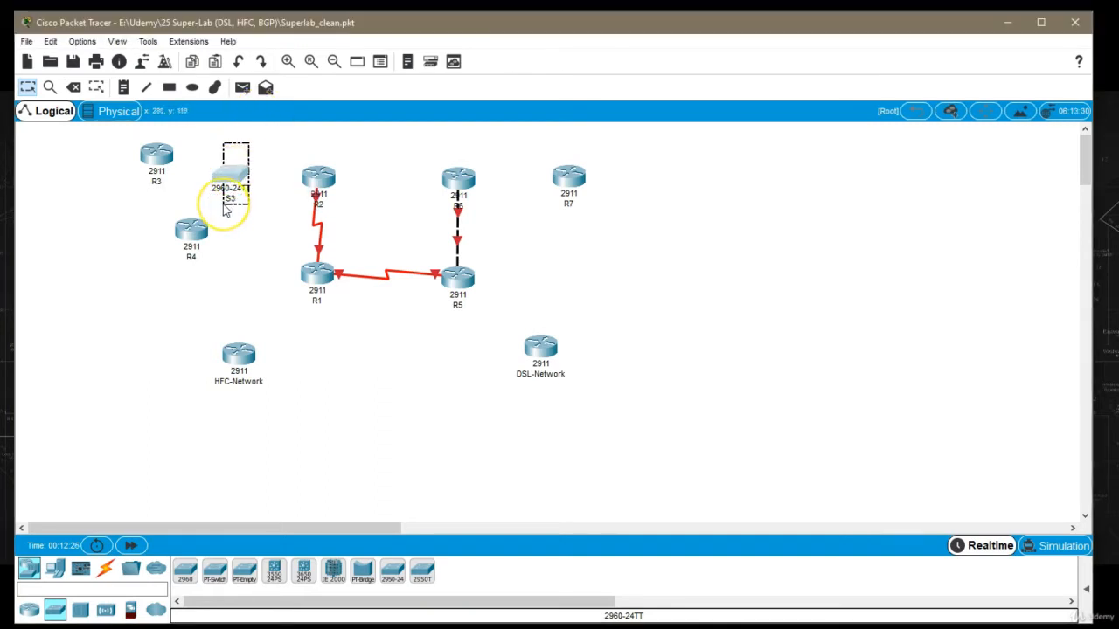
key("ctrl+c")
key("ctrl+v")
key("ctrl+v")
left_click_drag(227, 140, 689, 254)
left_click(686, 198)
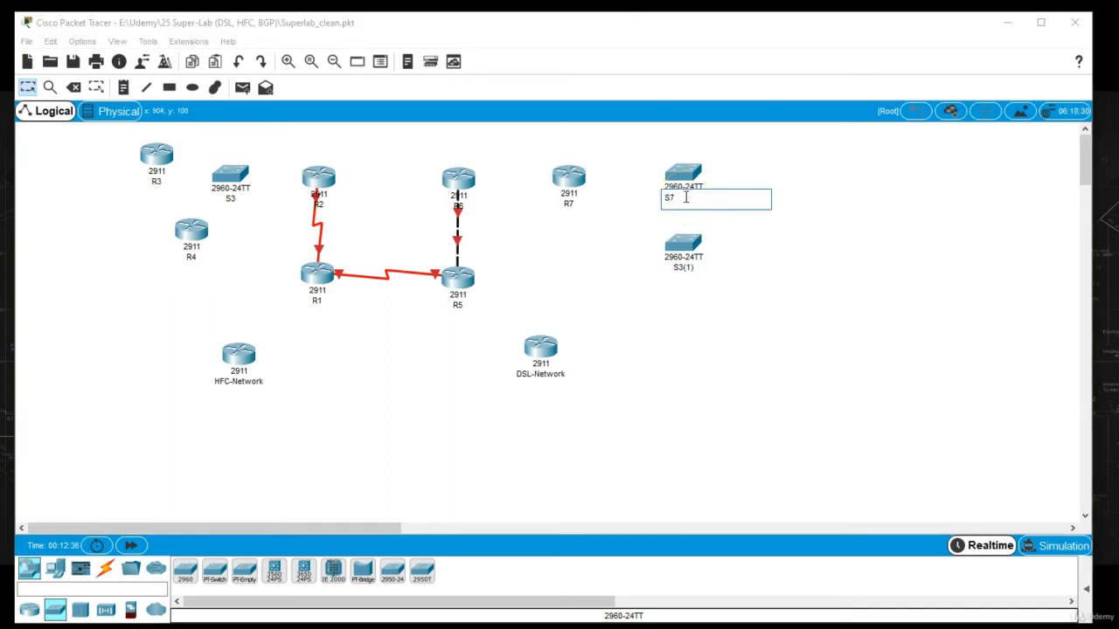
left_click(683, 267)
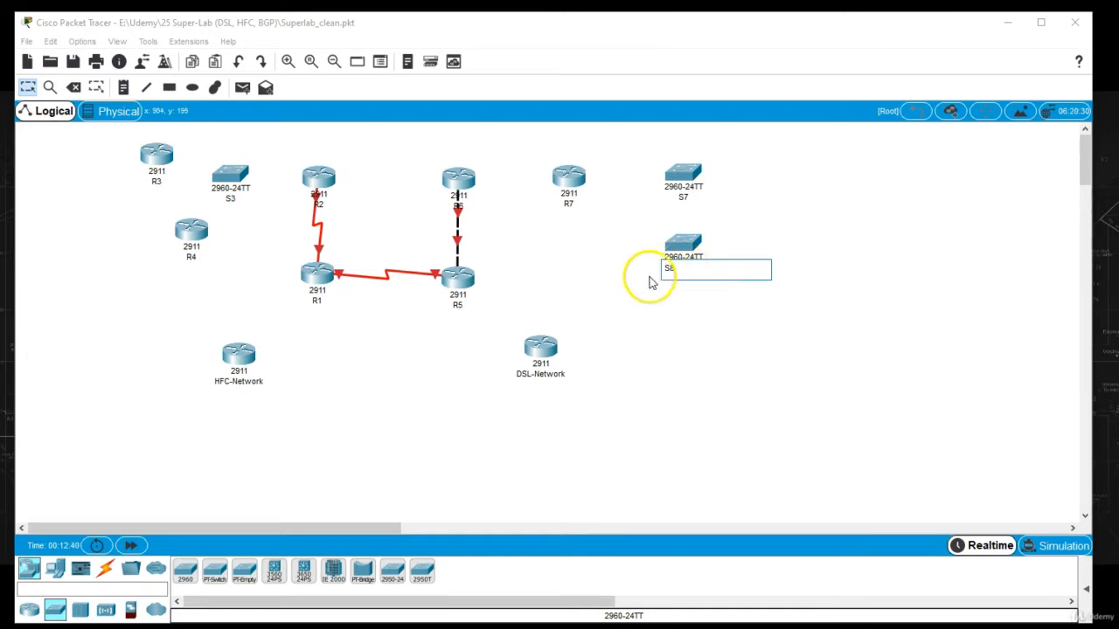
type("S8")
key("Return")
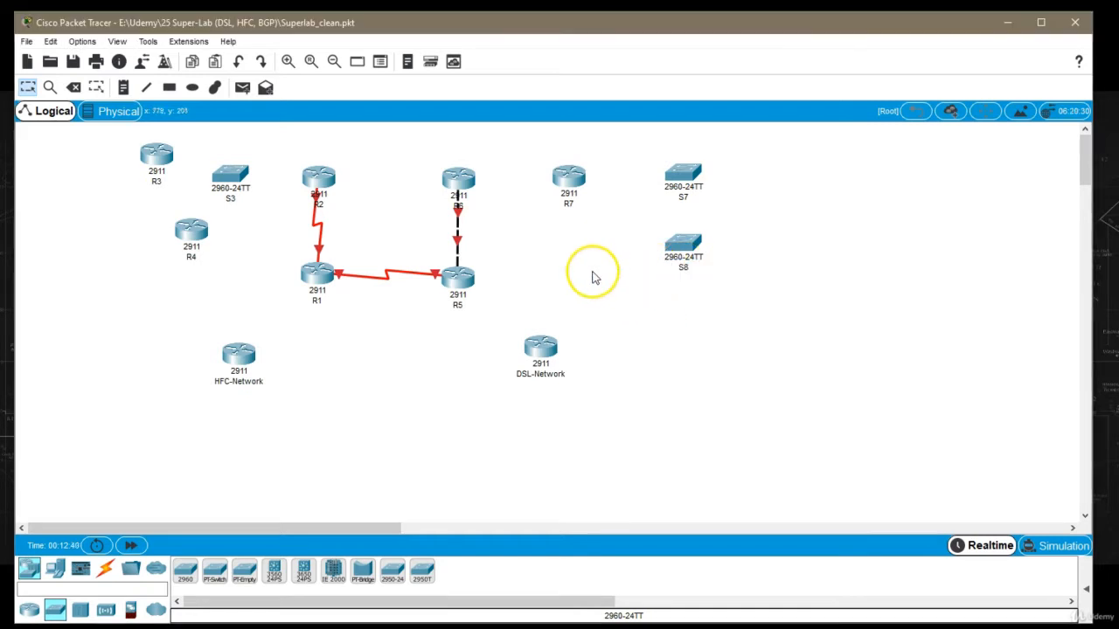
Step: Connect R2 to S3 GigabitEthernet0/1 with a Copper Straight-Through cable
left_click(106, 574)
left_click(243, 579)
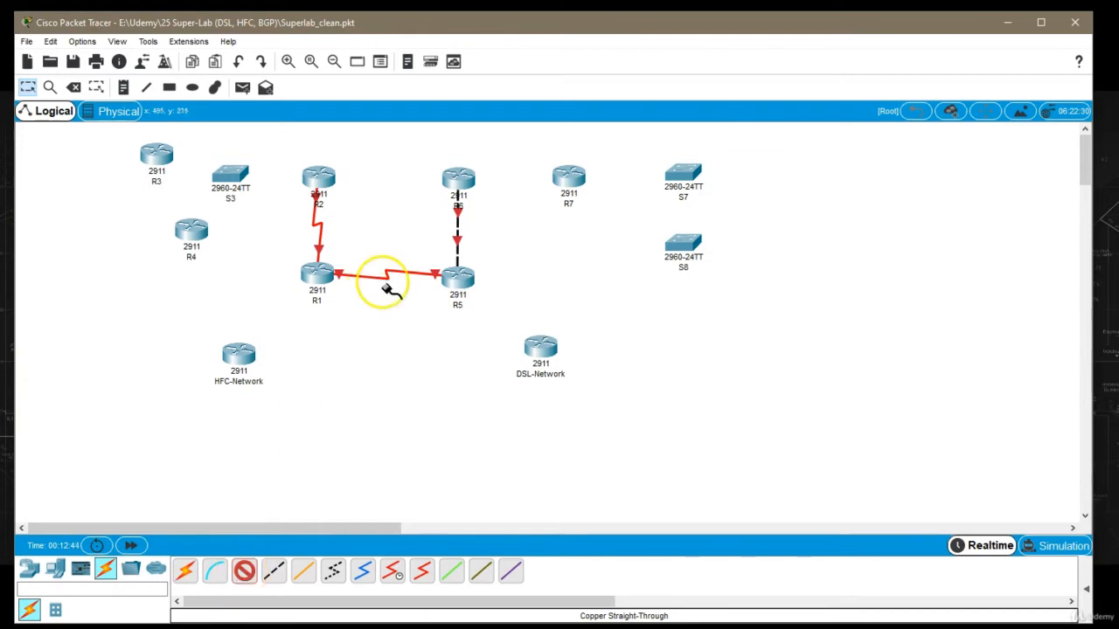
left_click(316, 180)
left_click(355, 256)
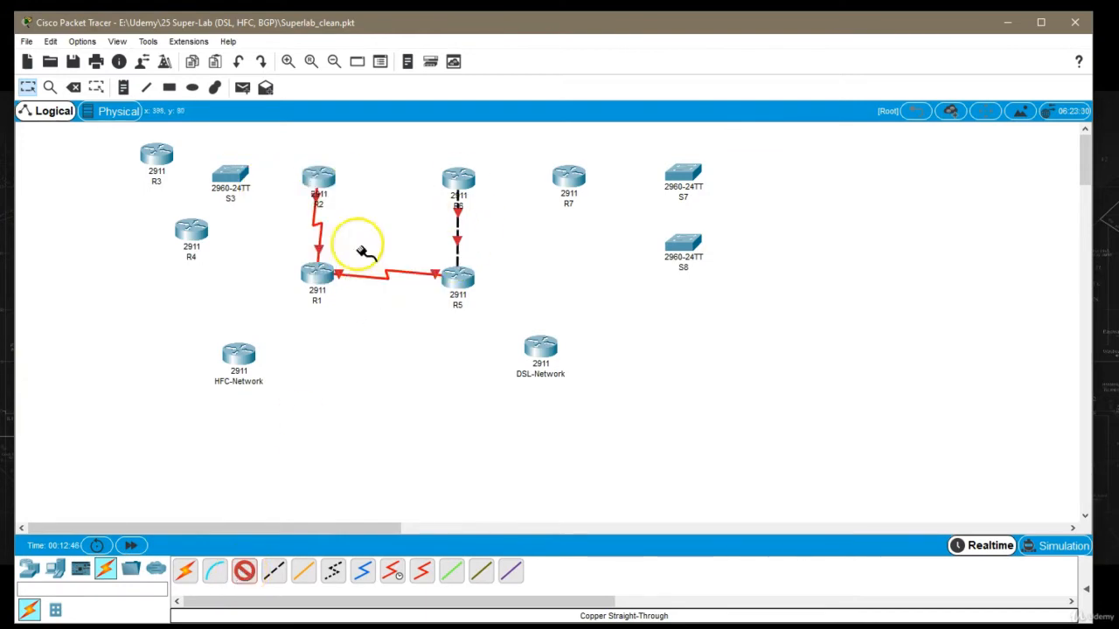
left_click(225, 180)
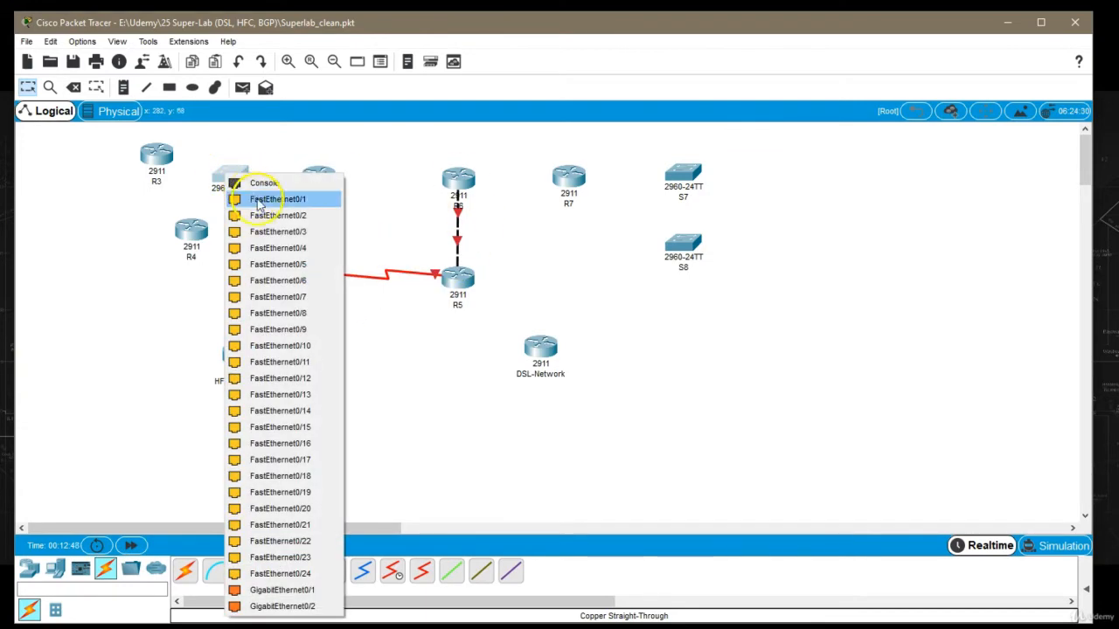
left_click(262, 590)
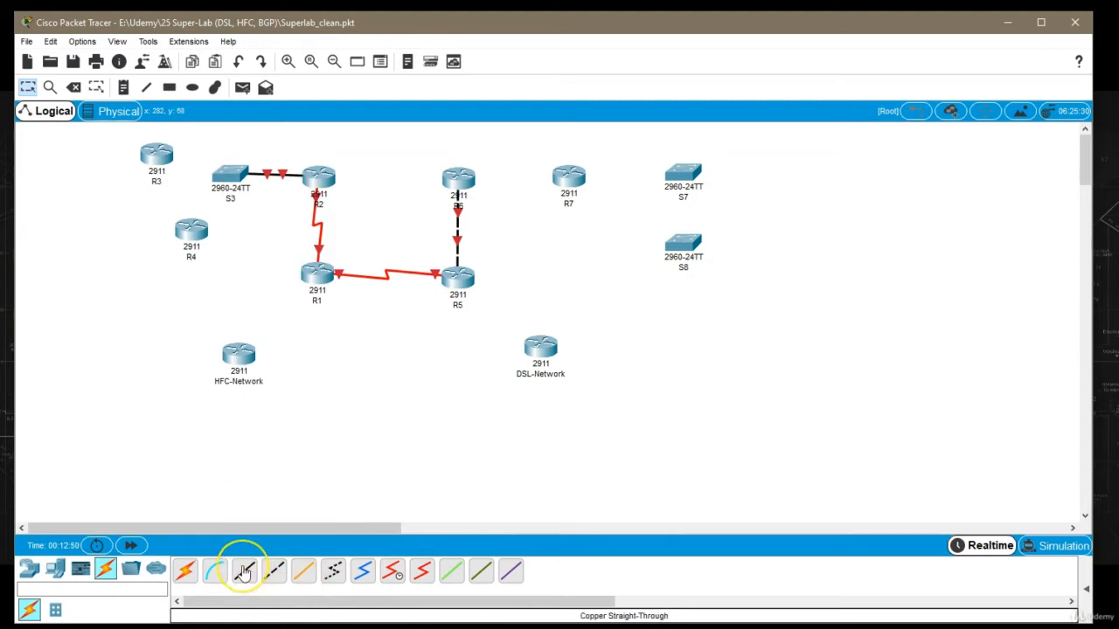
Step: Connect R3 GigabitEthernet0/1 to S3 GigabitEthernet0/2 with a Copper Straight-Through cable
left_click(147, 156)
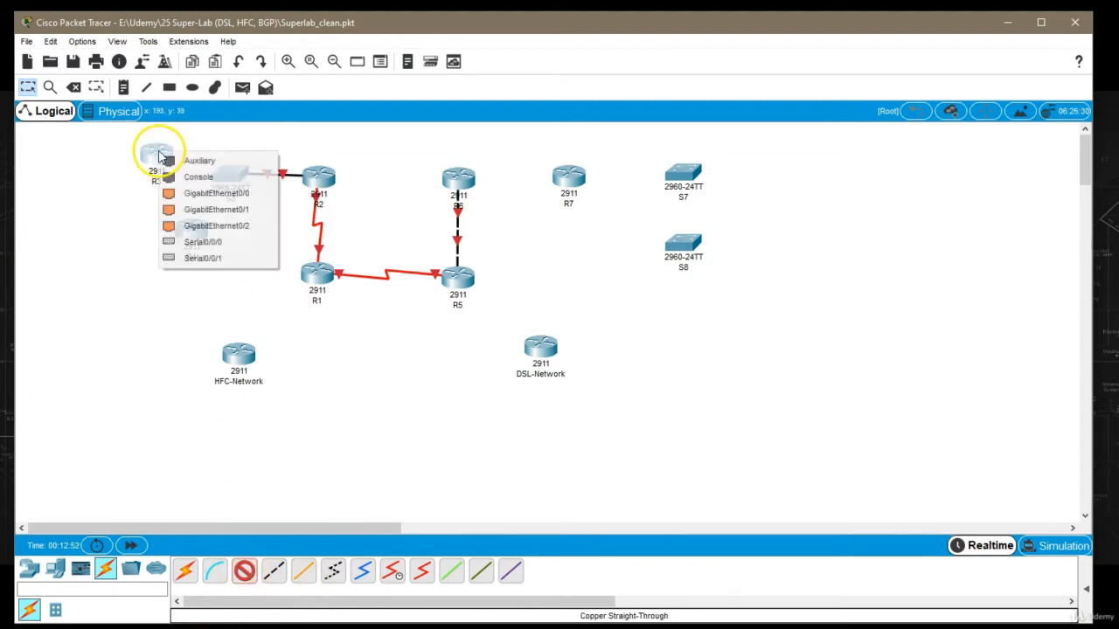
left_click(246, 214)
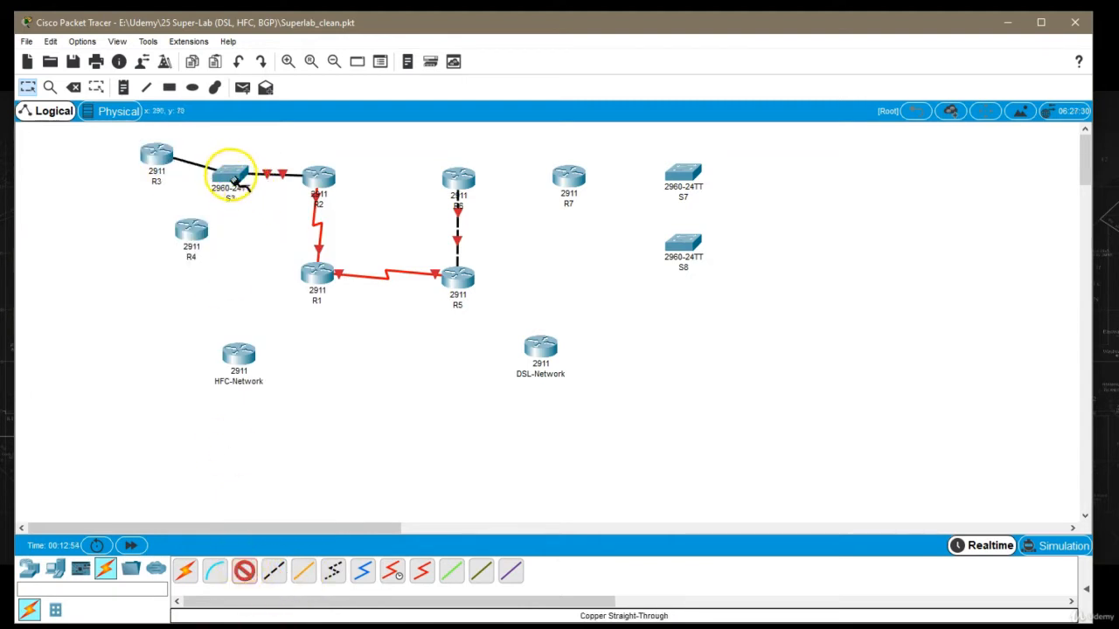
left_click(229, 173)
left_click(282, 589)
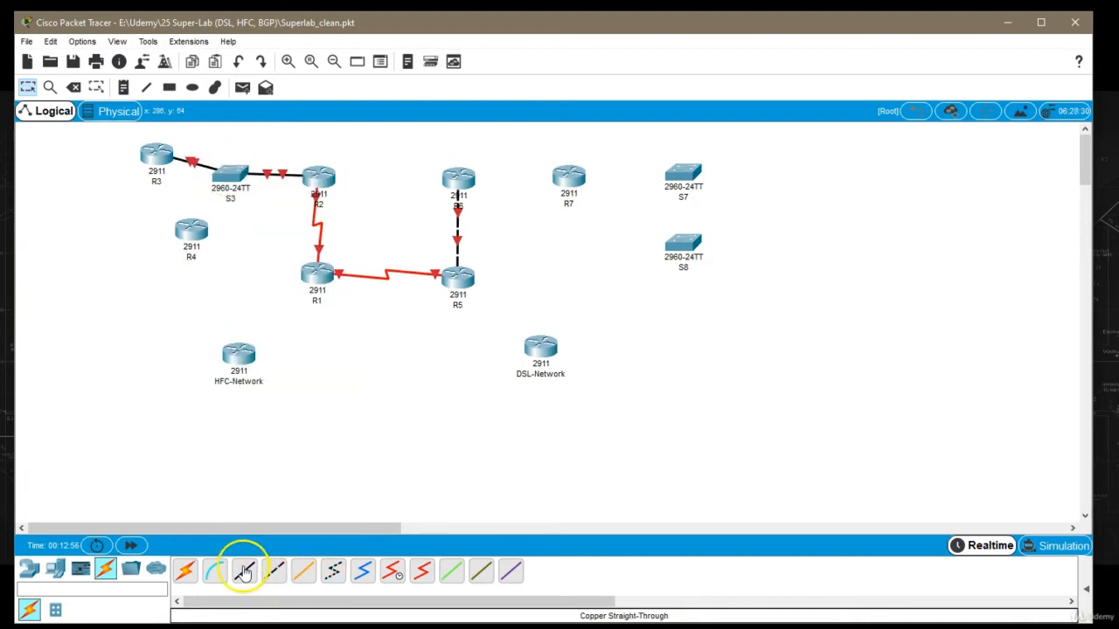
Step: Connect R4 GigabitEthernet0/0 to a FastEthernet port of S3 with a Copper Straight-Through cable and shift R4 slightly down and left
left_click(245, 572)
left_click(191, 228)
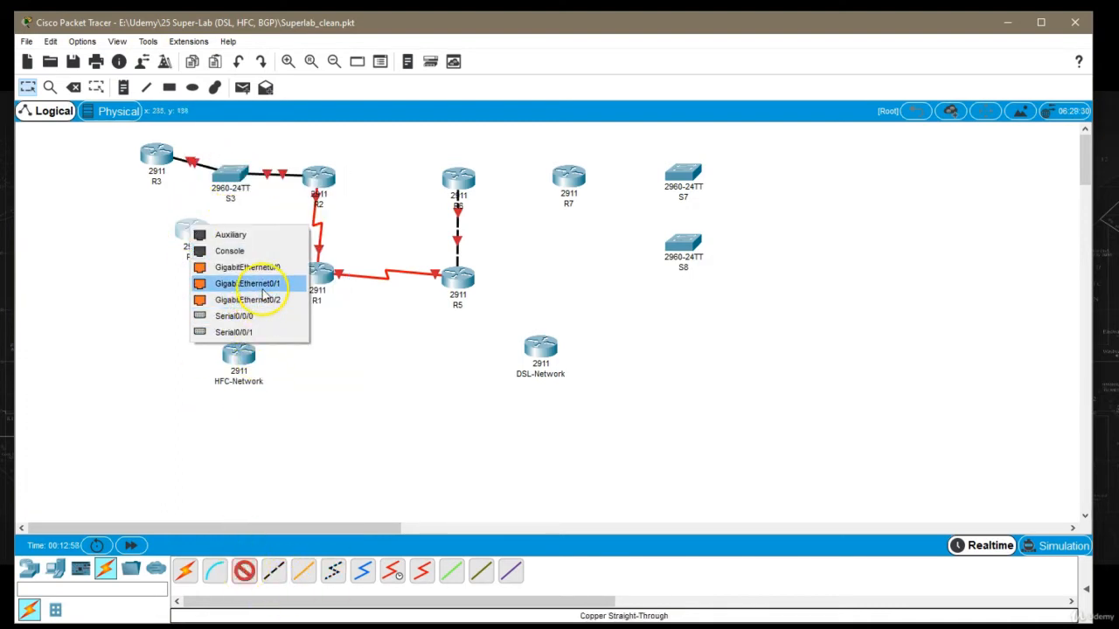
left_click(264, 290)
left_click(229, 172)
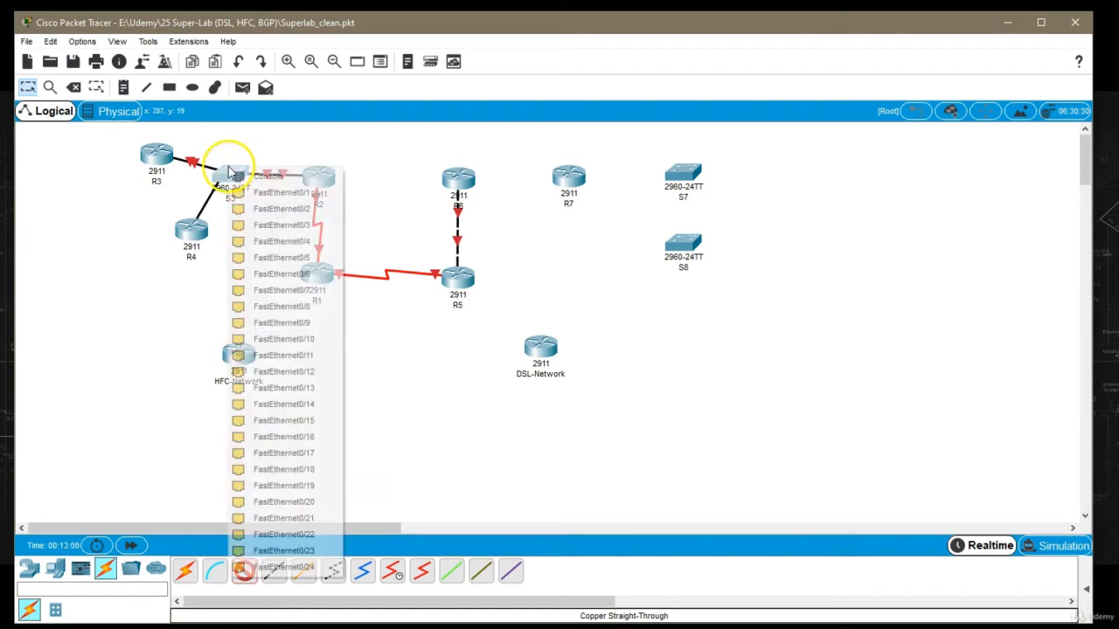
left_click(293, 206)
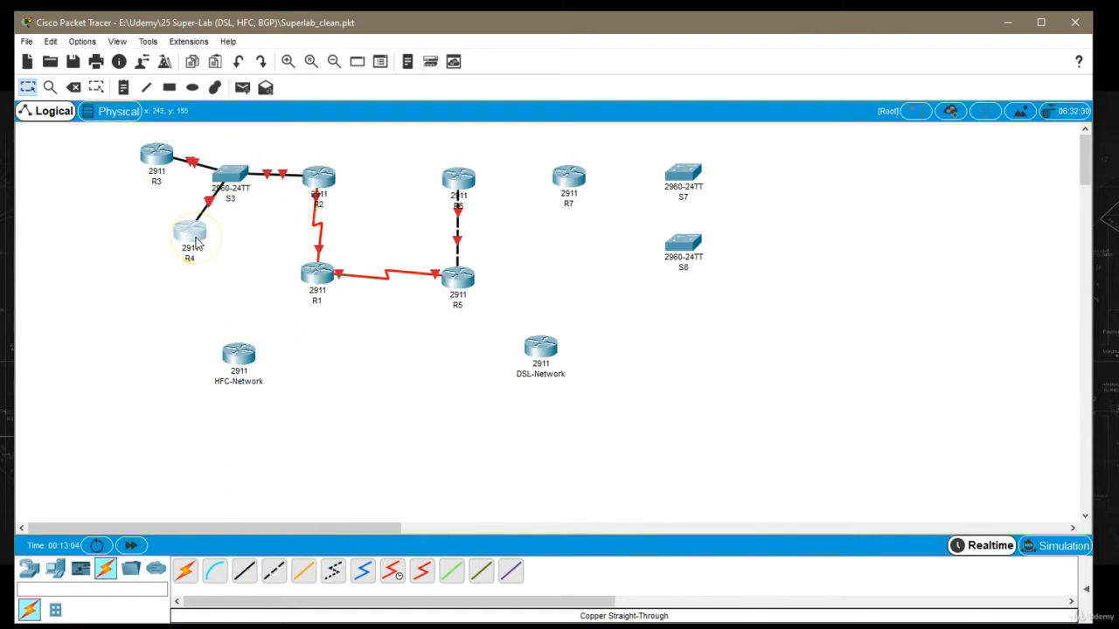
left_click_drag(195, 244, 186, 250)
Step: Paste two more switch copies, placing one below and left of R3 as S5 and one below R4 as S4
left_click(145, 311)
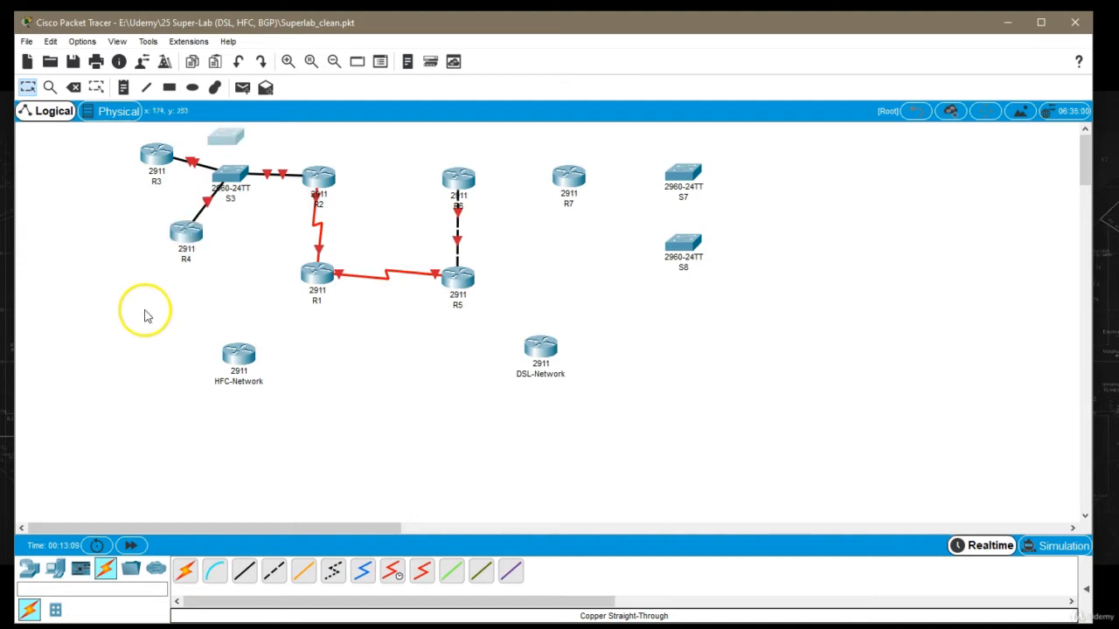
key("ctrl+v")
left_click_drag(227, 149, 107, 219)
left_click_drag(225, 144, 168, 297)
left_click(103, 244)
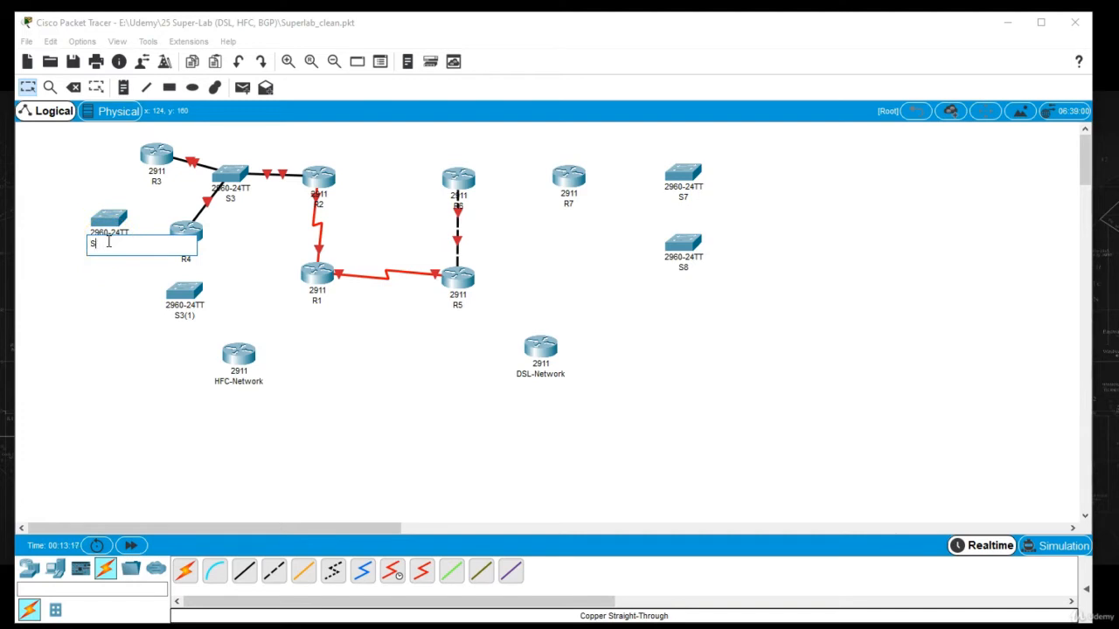
left_click(185, 317)
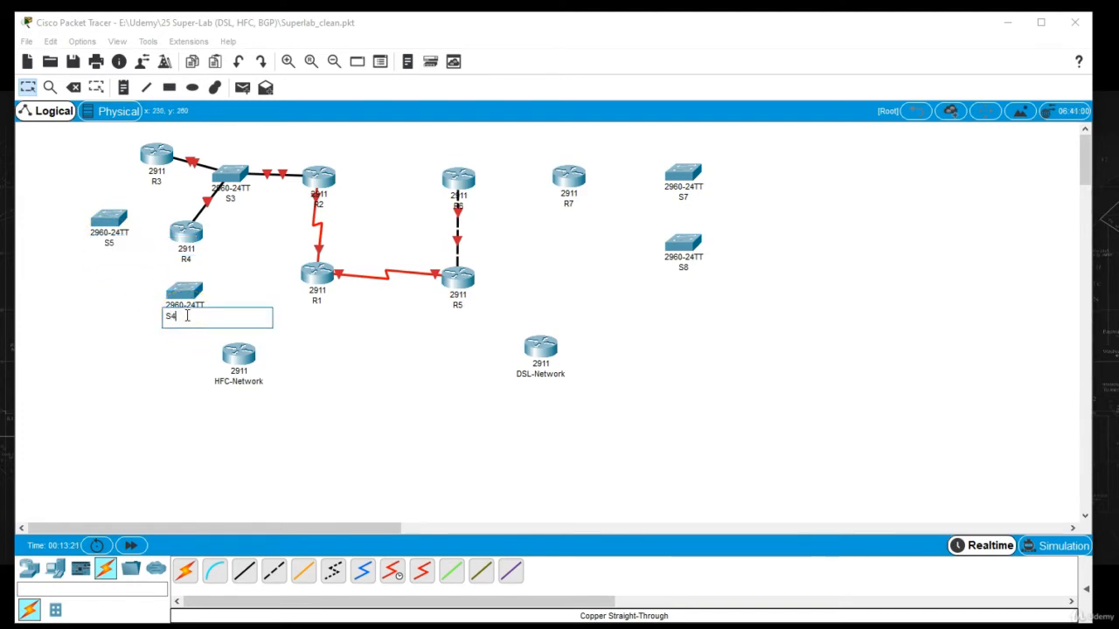
type("S4")
key("Return")
Step: Connect R3 to switch S5 with a Copper Straight-Through cable
left_click(248, 569)
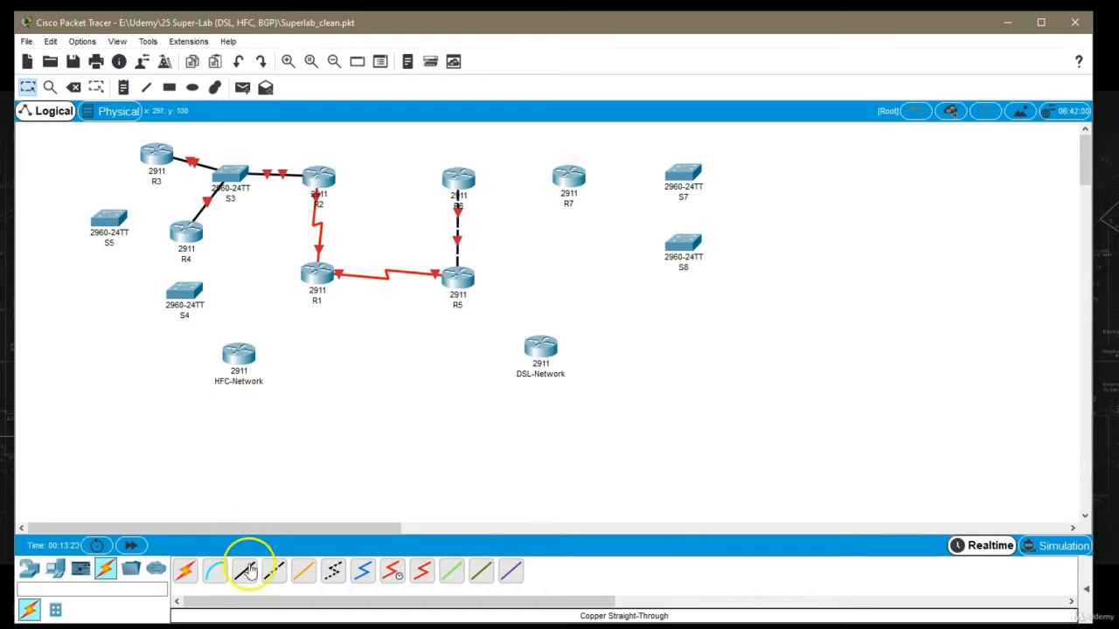
left_click(155, 154)
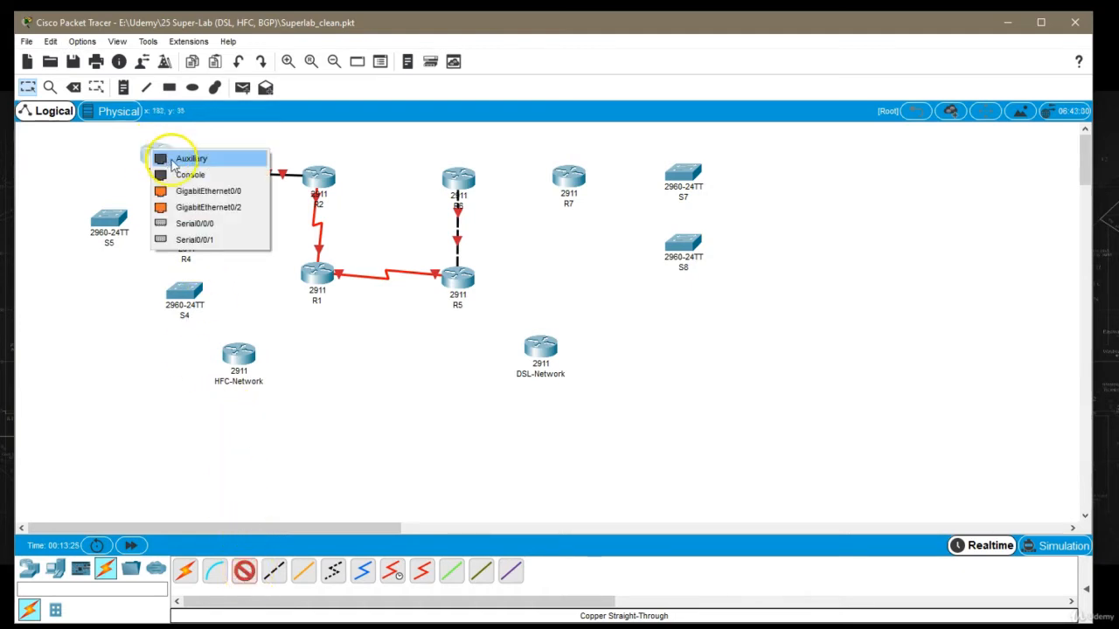
left_click(198, 201)
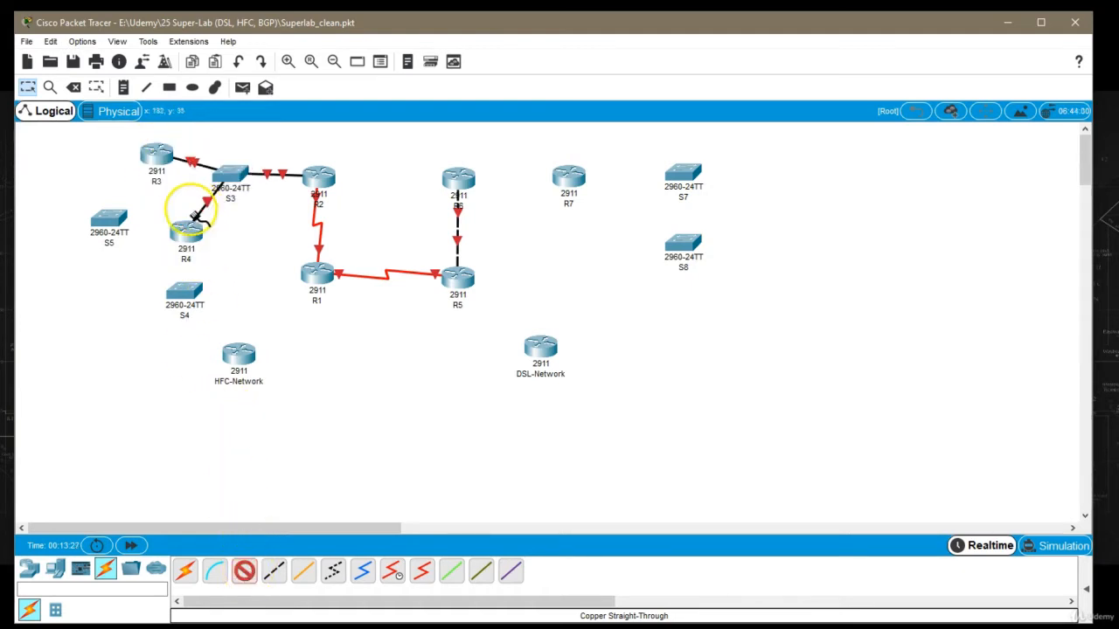
left_click(99, 220)
left_click(158, 242)
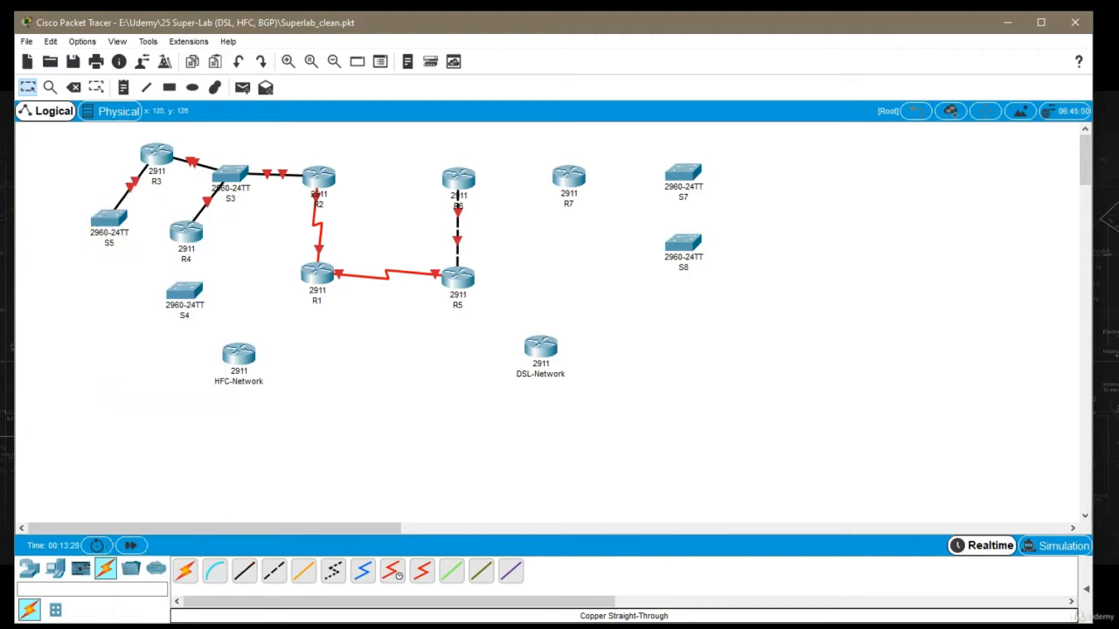
left_click(274, 570)
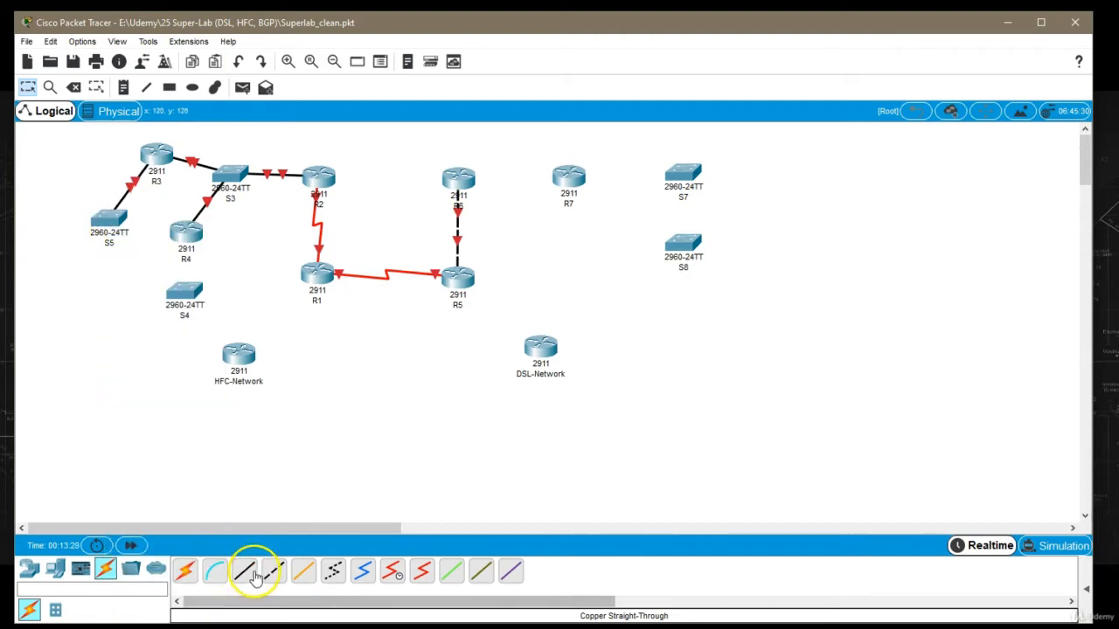
left_click(186, 231)
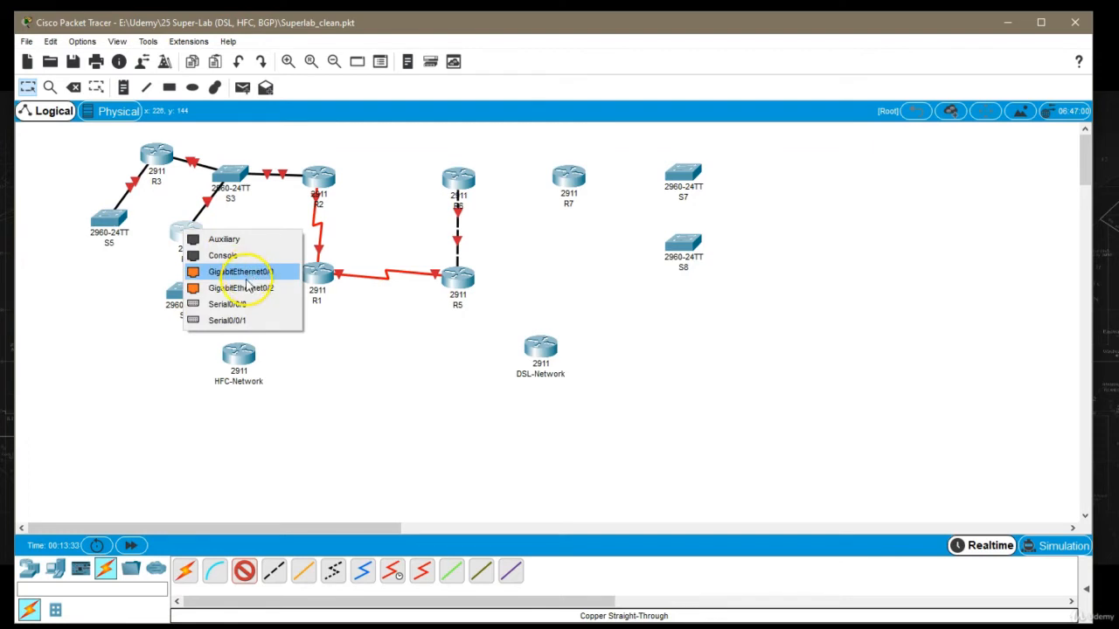
left_click(246, 278)
left_click(181, 236)
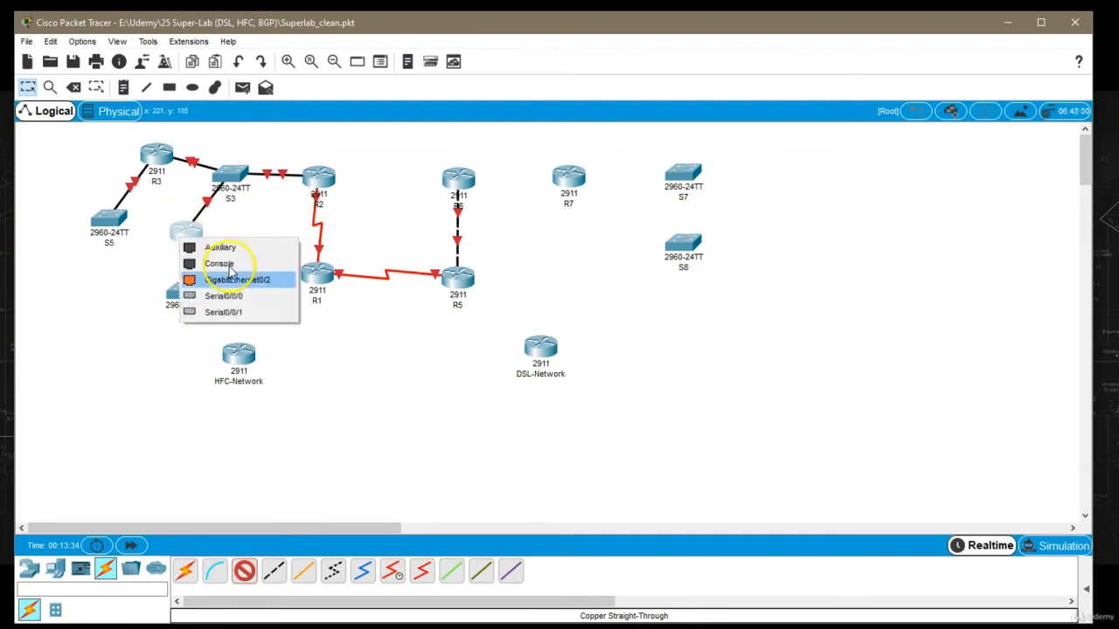
left_click(248, 311)
left_click(624, 348)
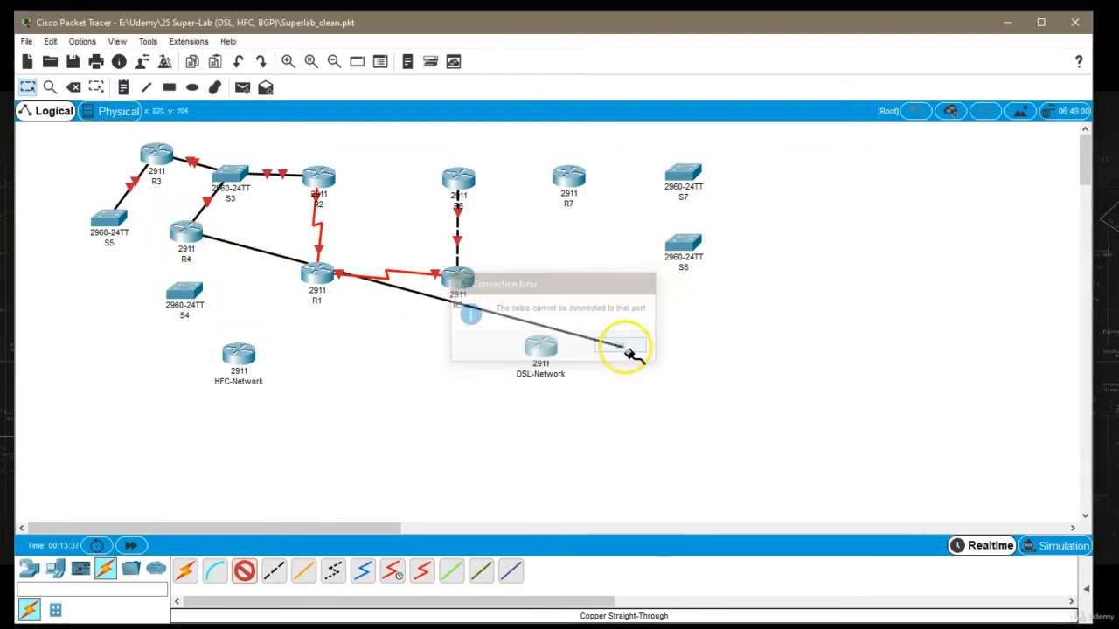
left_click(330, 366)
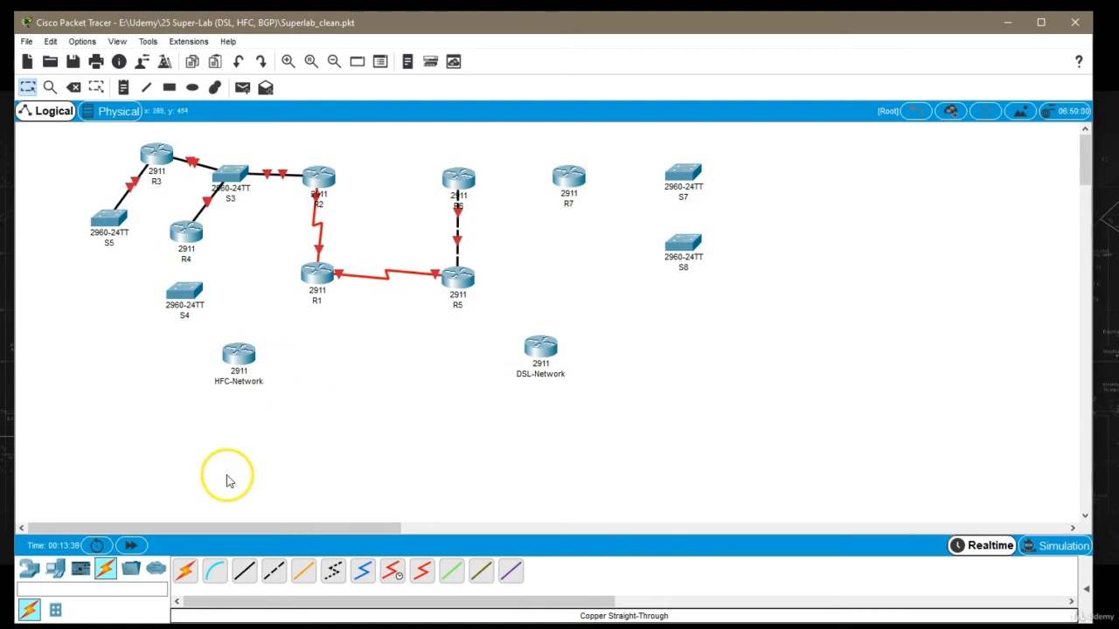
Step: Connect R4 to GigabitEthernet0/2 of switch S4 with a Copper Straight-Through cable
left_click(244, 572)
left_click(187, 237)
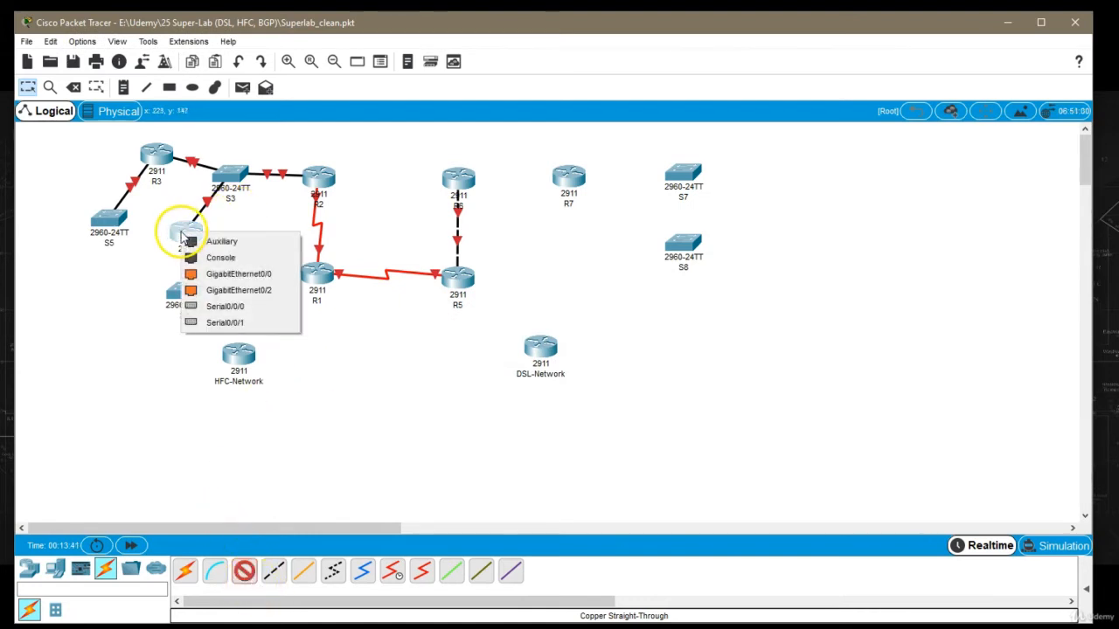
left_click(270, 301)
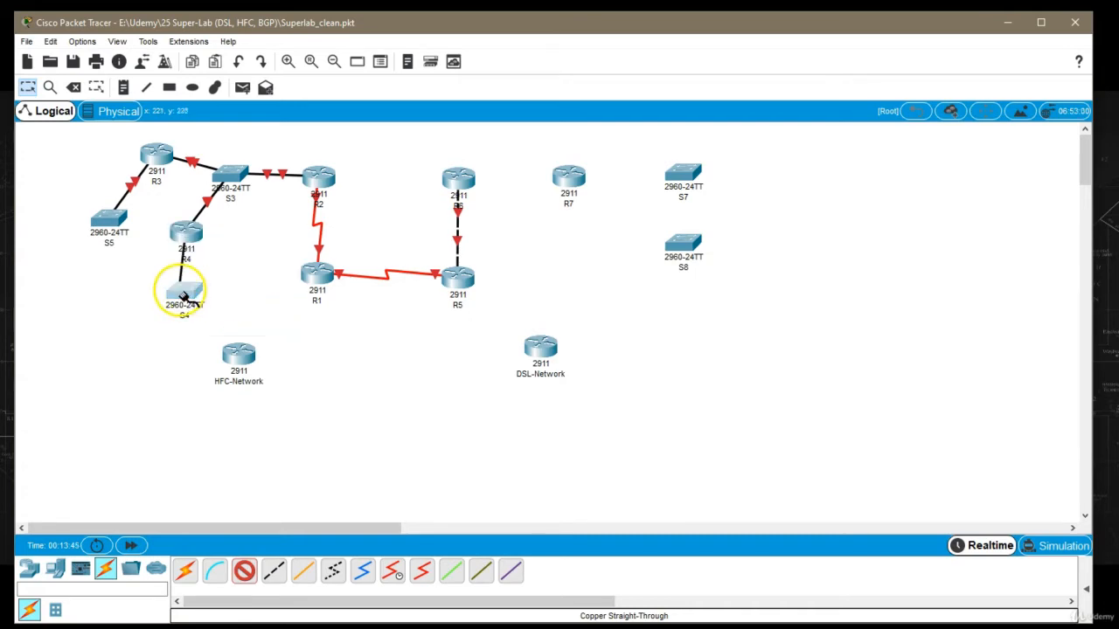
left_click(183, 290)
left_click(237, 412)
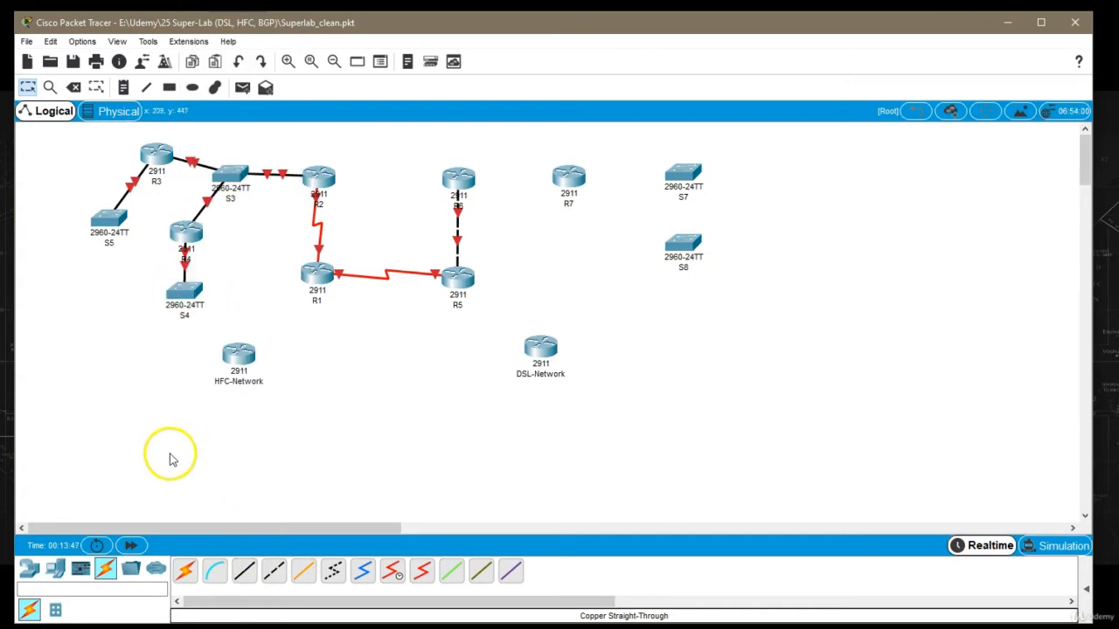
Step: Place a PC below switch S5 and name it A
left_click(56, 572)
left_click(184, 570)
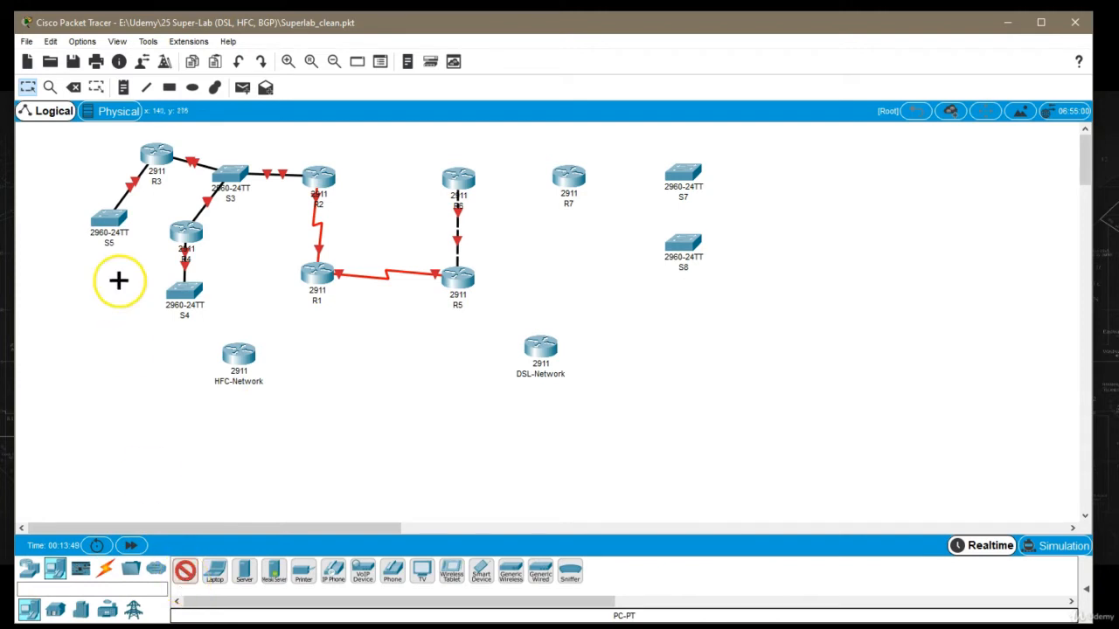
left_click(105, 288)
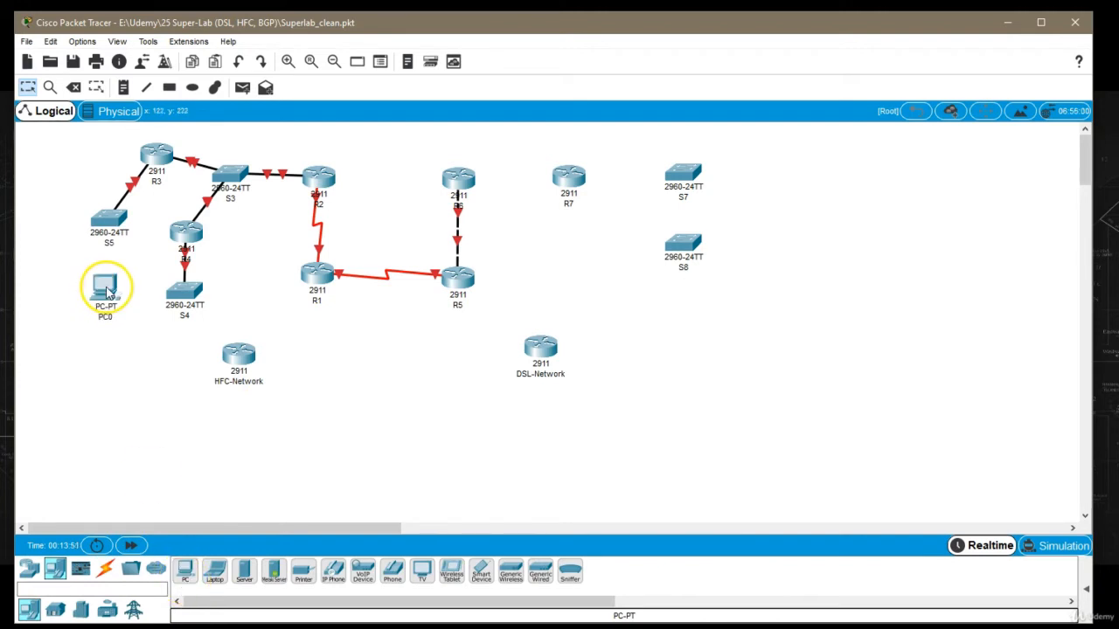
left_click(107, 317)
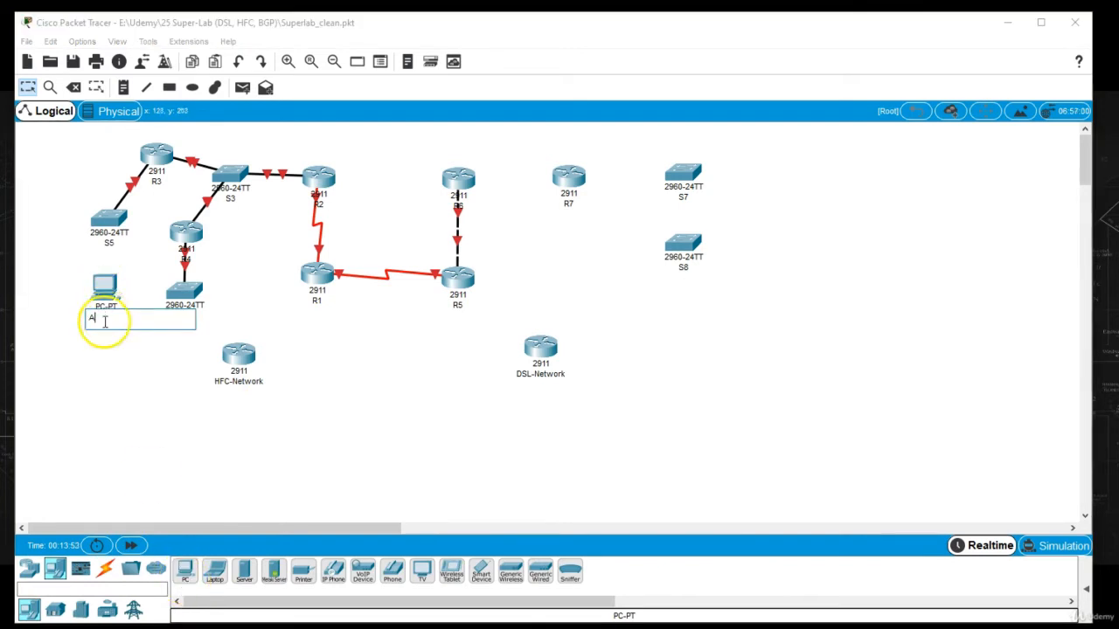
type("A")
left_click(105, 359)
Step: Place two PCs side by side below switch S4, shifting HFC-Network right to make room
left_click(185, 569)
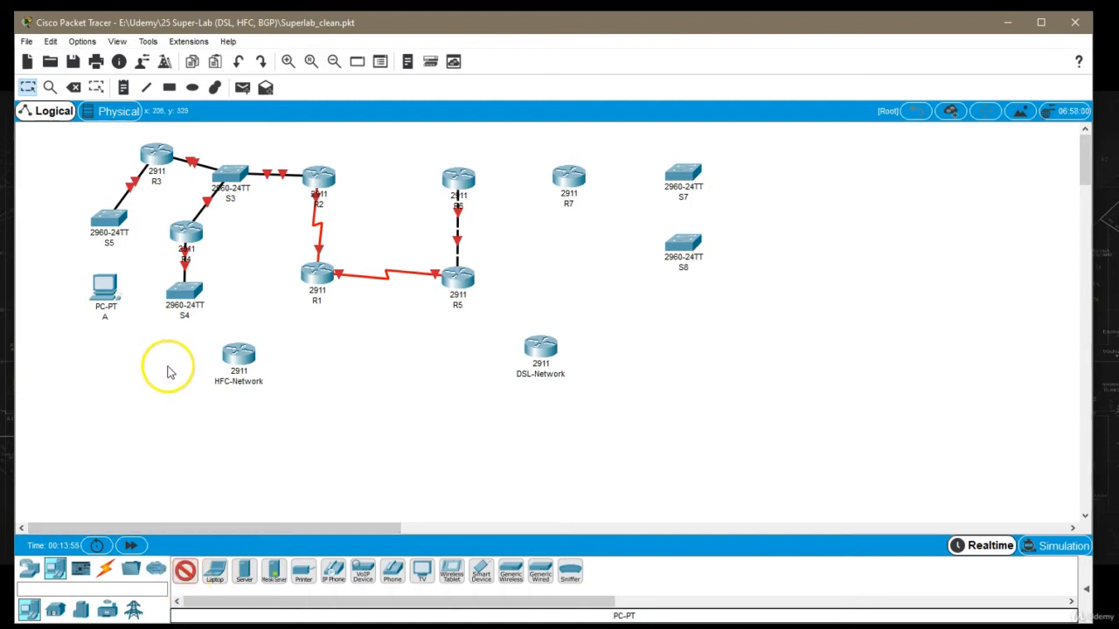
left_click(168, 372)
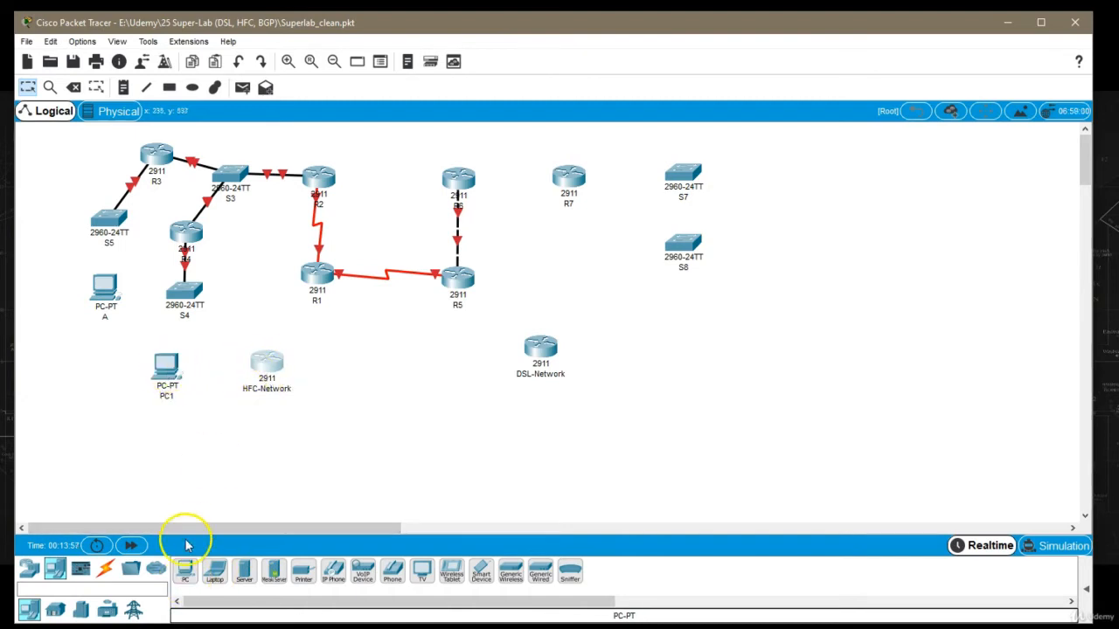
left_click(186, 577)
left_click(201, 369)
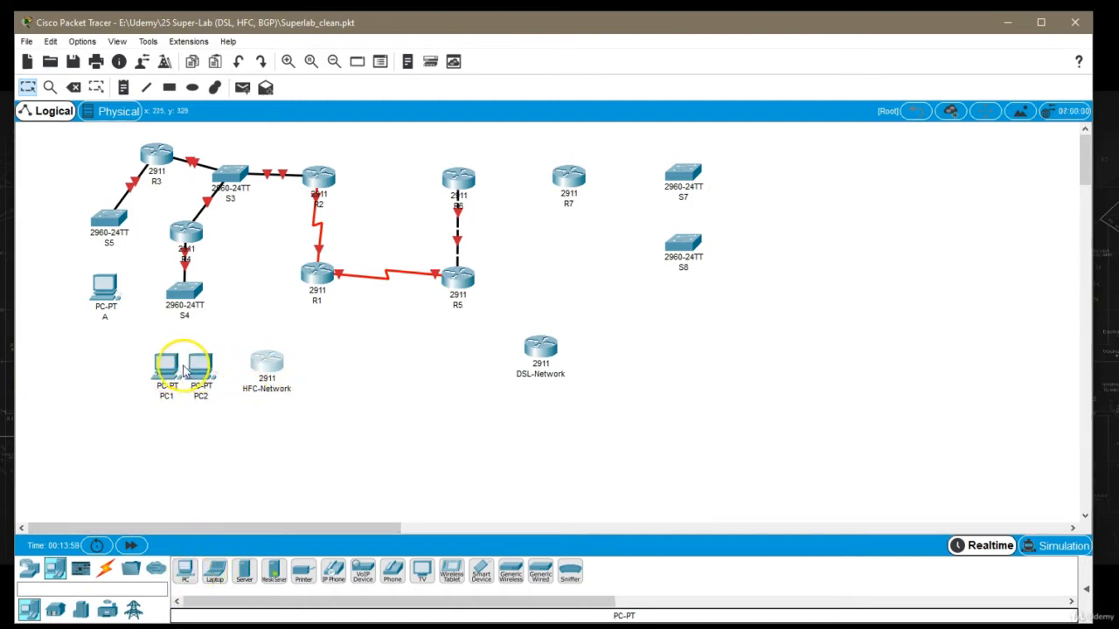
Step: Move the R3, S3, R4, S5, S4 and PC group slightly up and left, and align PC A under S5
left_click_drag(172, 365, 200, 362)
left_click_drag(244, 411, 229, 397)
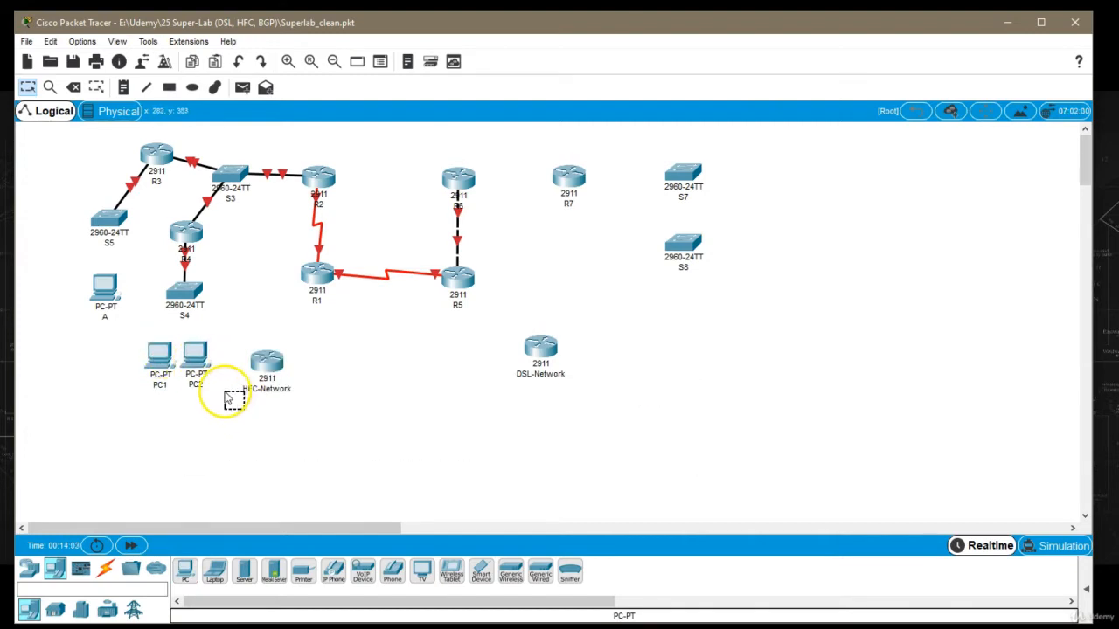
left_click_drag(66, 137, 226, 397)
left_click_drag(199, 359, 184, 349)
left_click(176, 424)
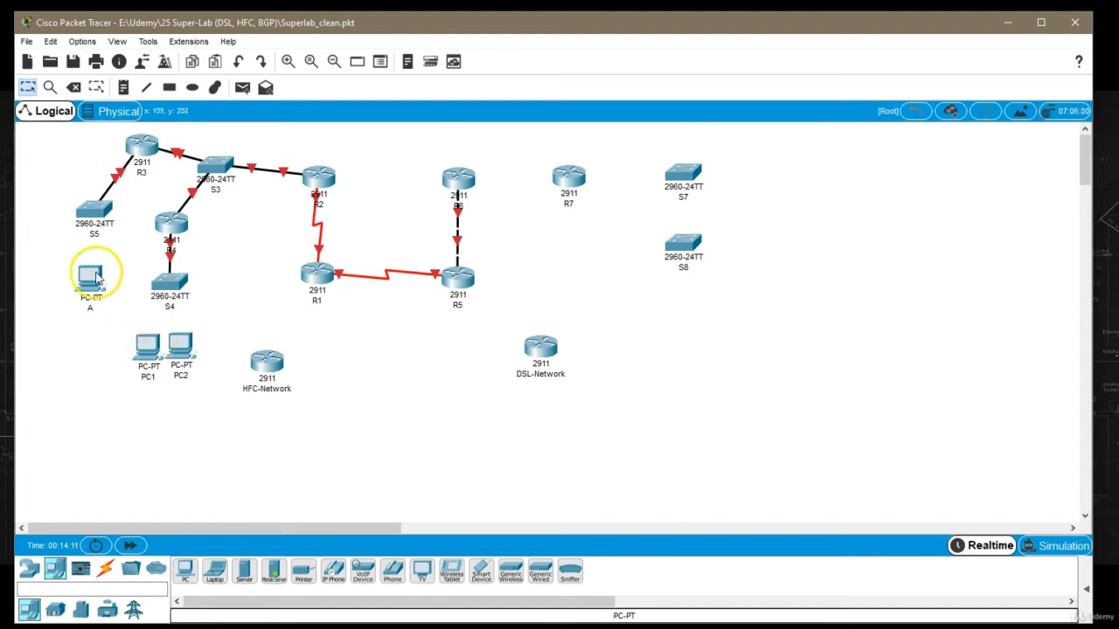
left_click_drag(99, 280, 96, 281)
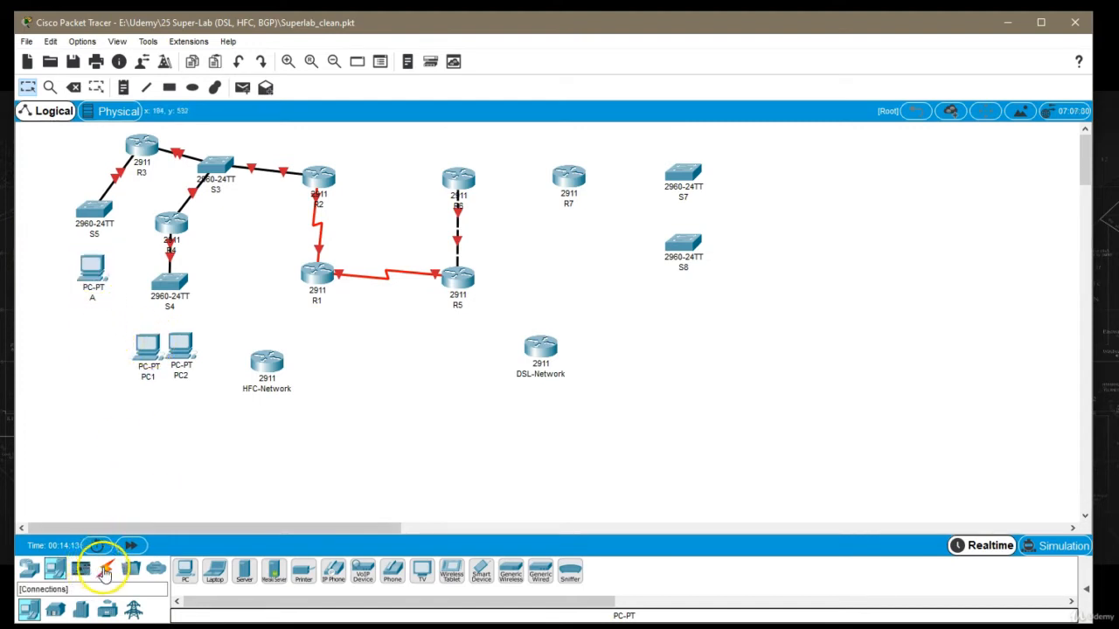
Step: Connect switch S5 to PC A with a Copper Straight-Through cable
left_click(105, 571)
left_click(244, 571)
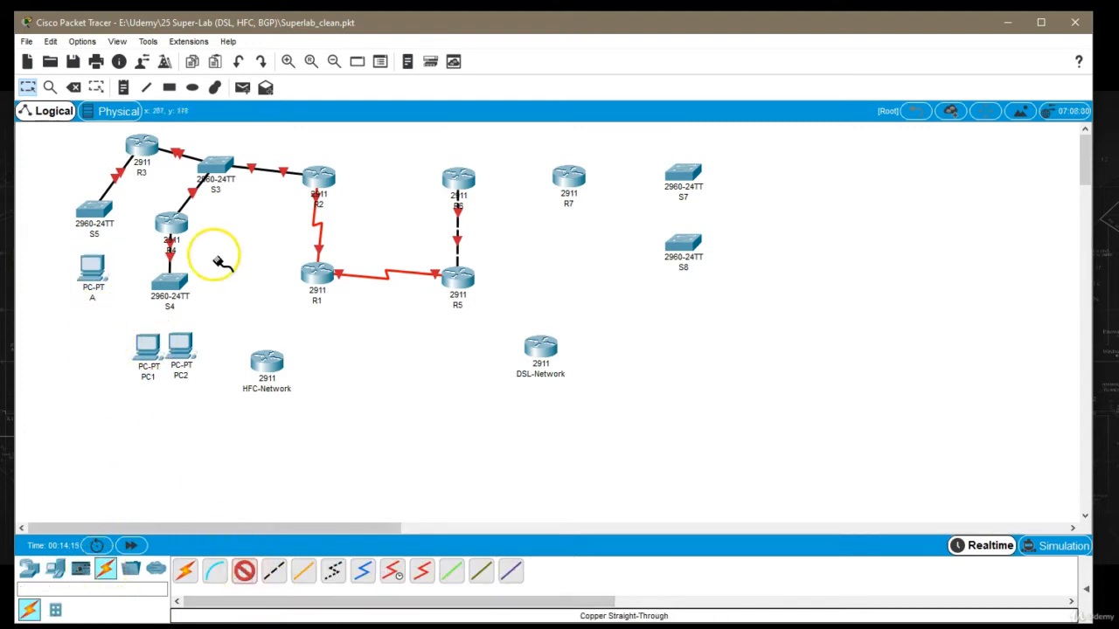
left_click(89, 208)
left_click(110, 225)
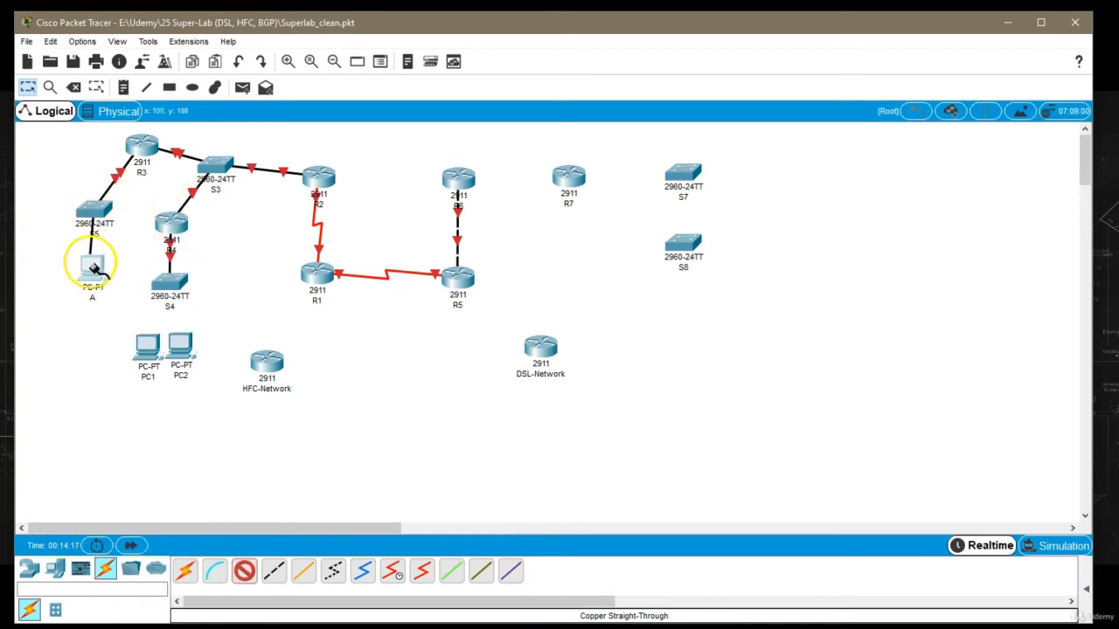
left_click(92, 267)
left_click(120, 320)
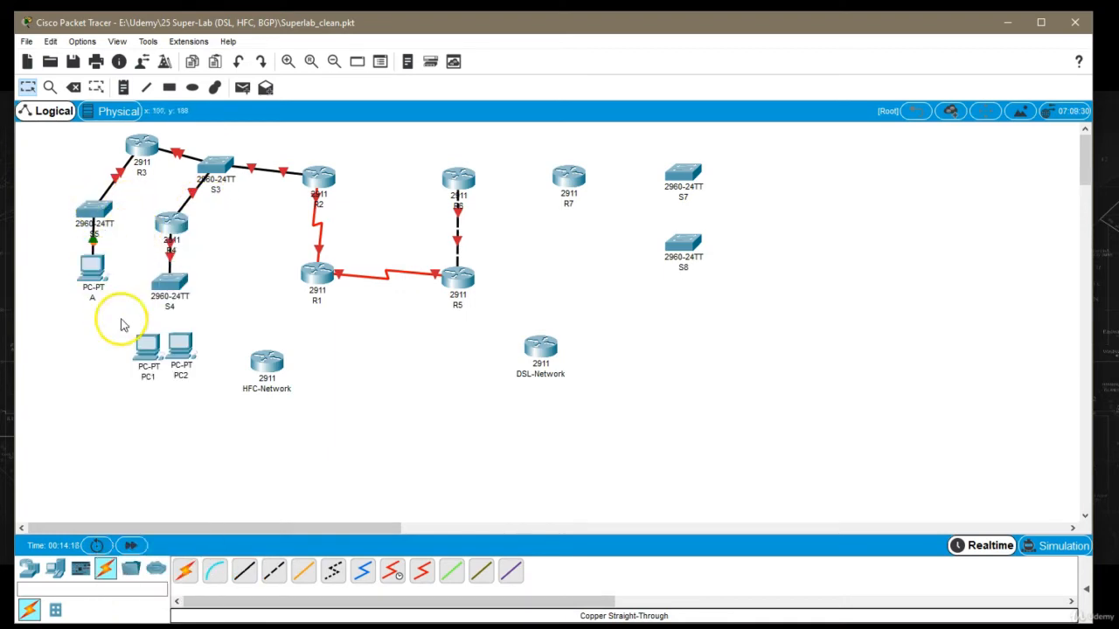
Step: Connect S4 FastEthernet0/1 to PC1, the left PC below it, with a Copper Straight-Through cable
left_click(244, 570)
left_click(168, 282)
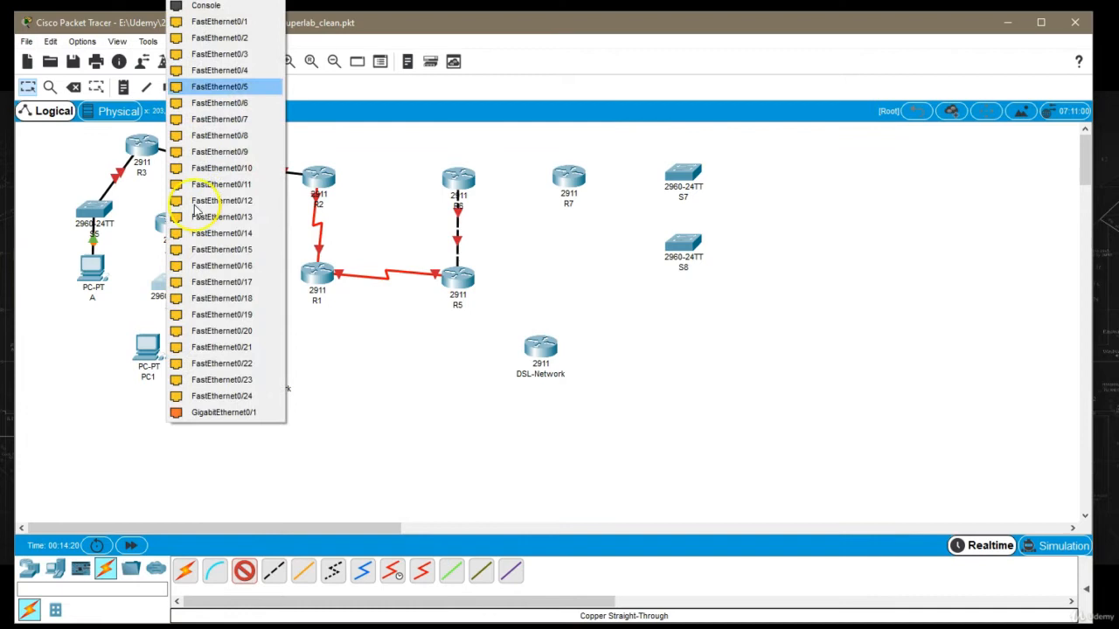
left_click(220, 29)
left_click(149, 345)
left_click(192, 407)
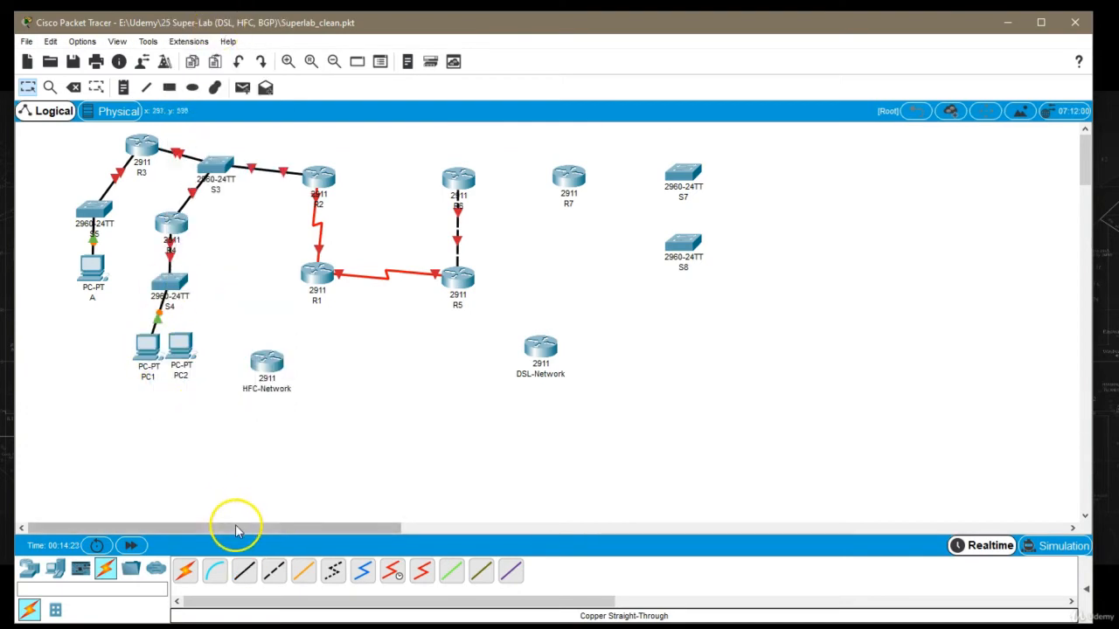
Step: Connect S4 FastEthernet0/2 to FastEthernet0 of PC2 with a Copper Straight-Through cable
left_click(243, 571)
left_click(169, 281)
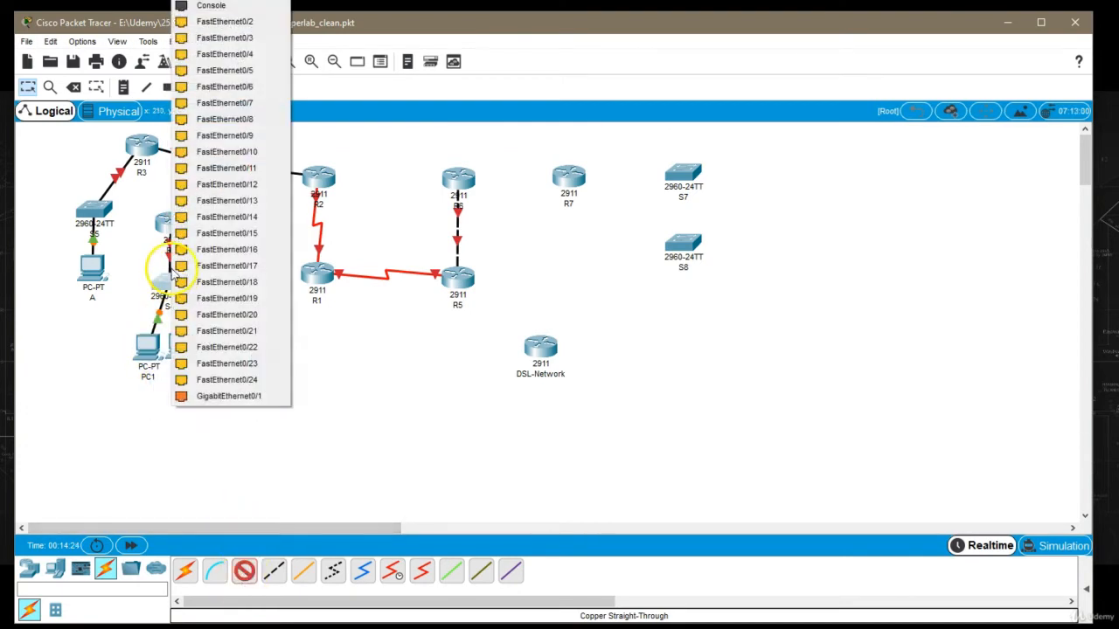
left_click(238, 26)
left_click(181, 346)
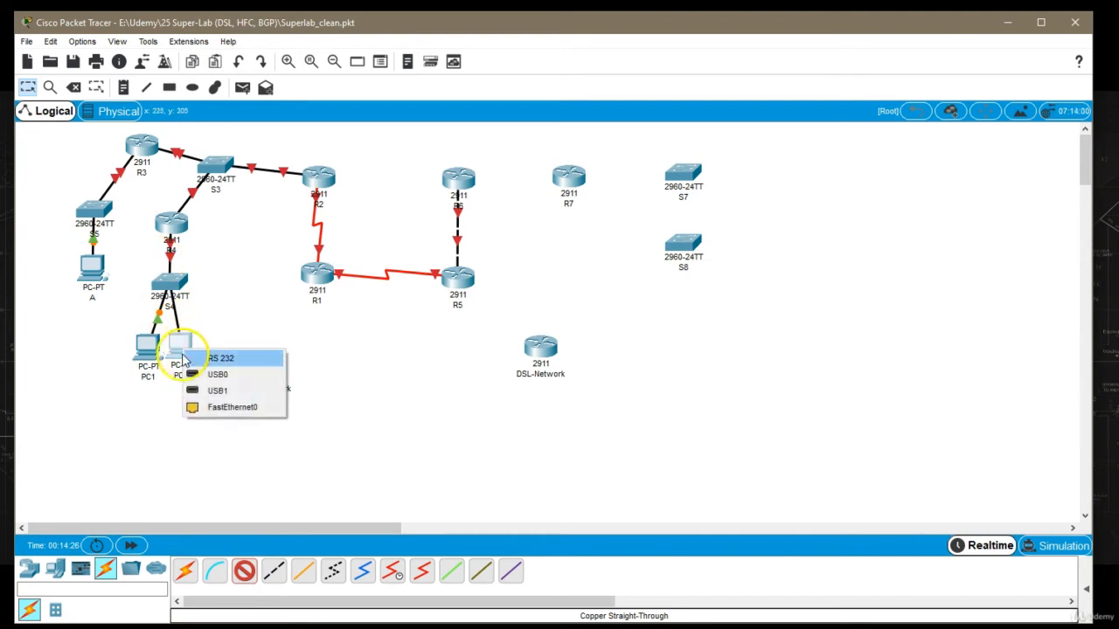
left_click(210, 410)
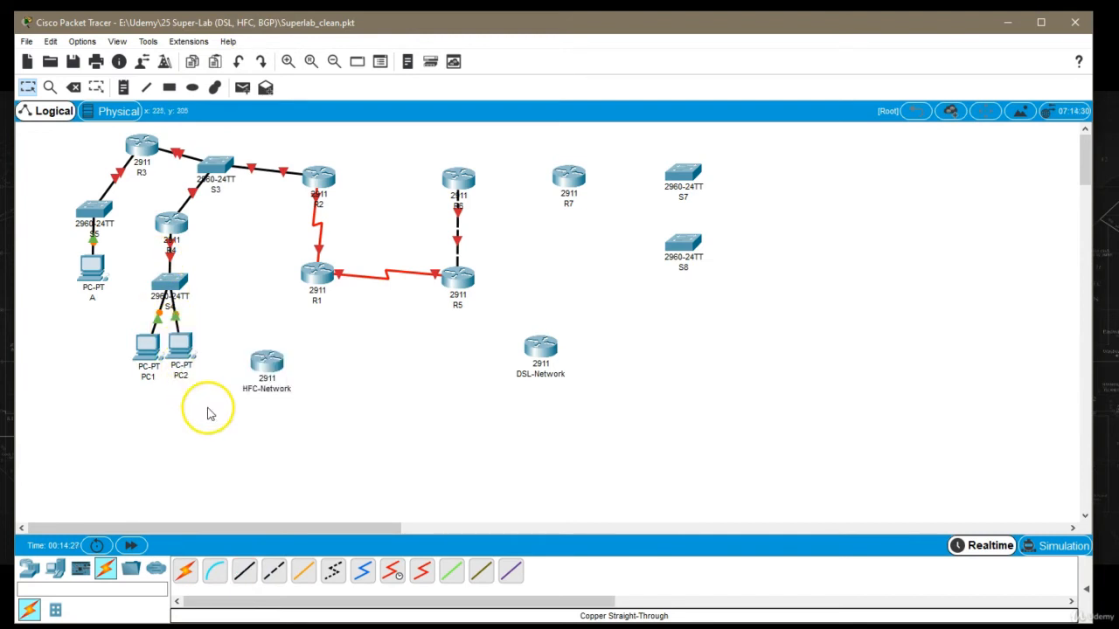
Step: Rename the two PCs below S4 as B and C, from left to right
left_click(145, 380)
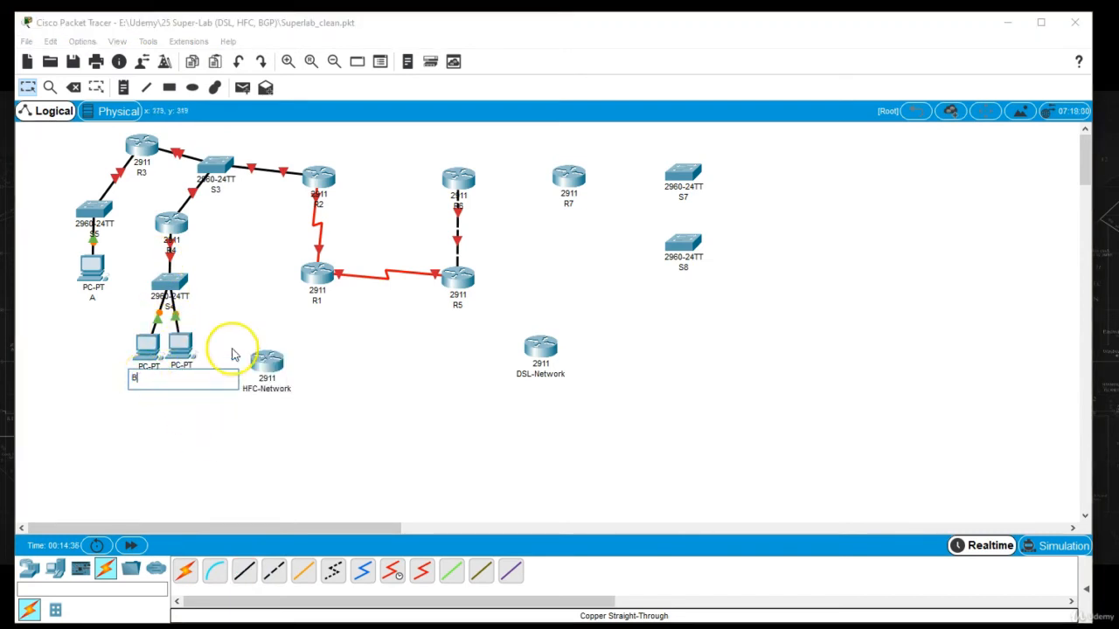
type("B")
key("Return")
left_click(181, 377)
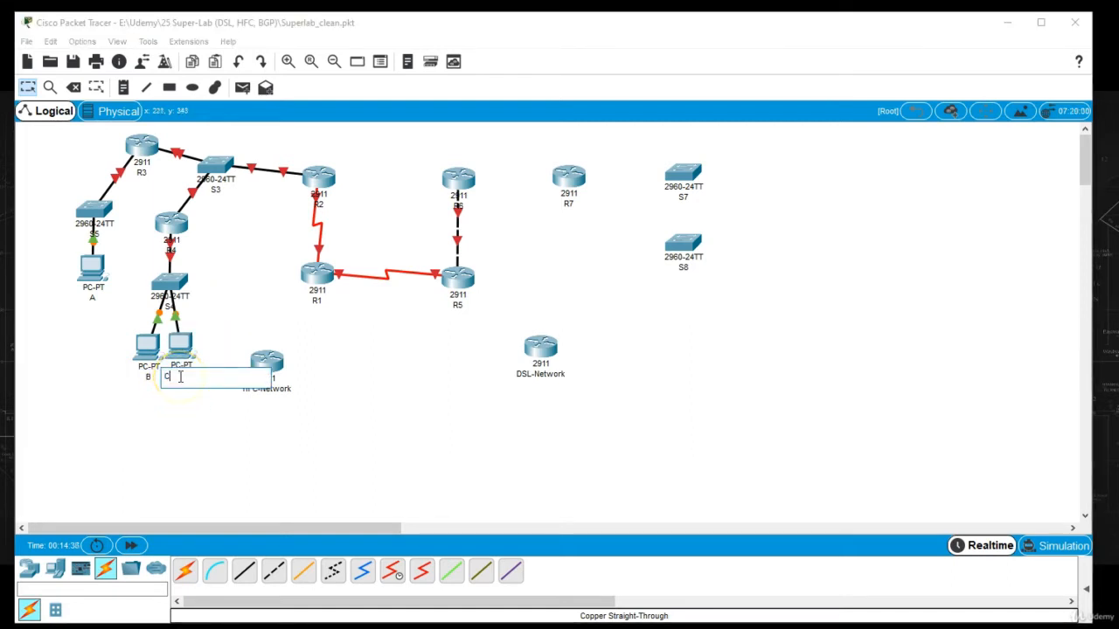
type("C")
key("Return")
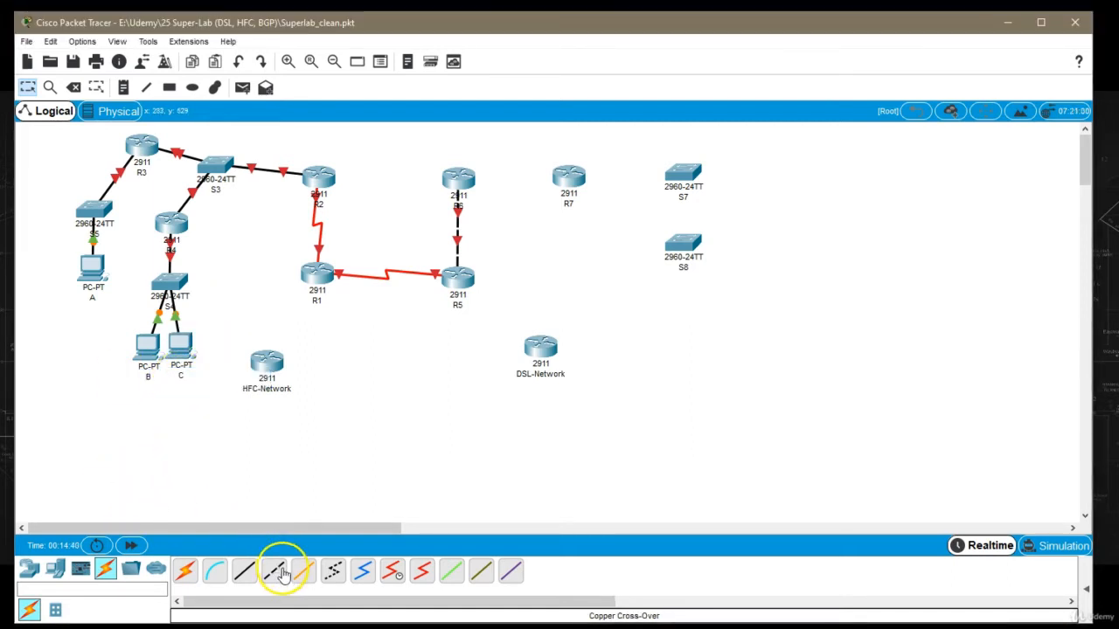
Step: Connect R1 GigabitEthernet0/1 to HFC-Network GigabitEthernet0/1 with a Copper Cross-Over cable
left_click(281, 574)
left_click(319, 273)
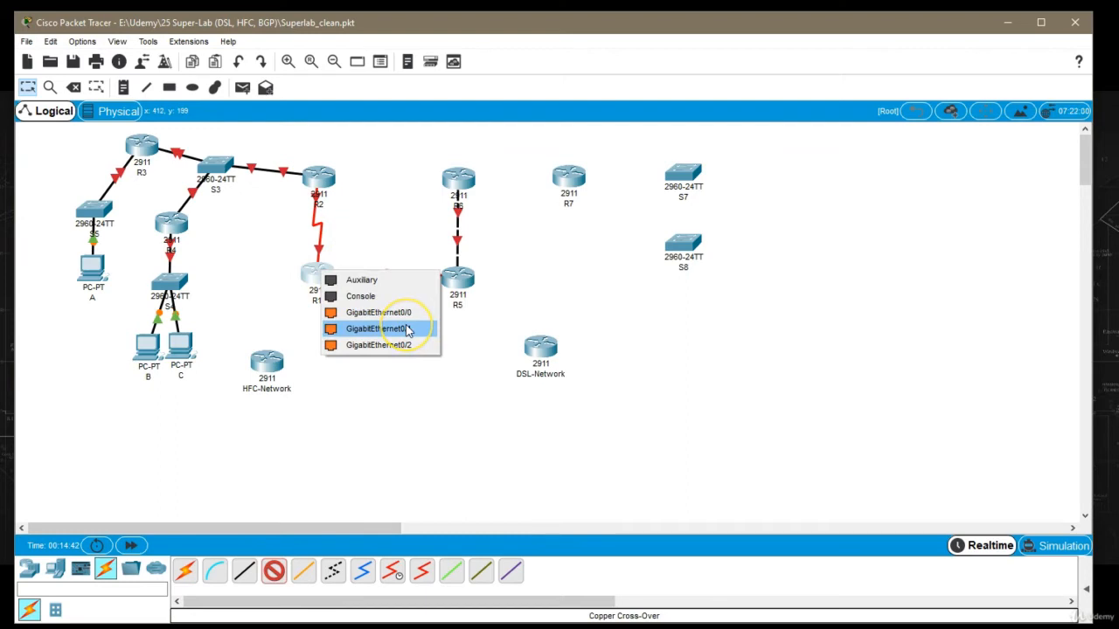
left_click(406, 329)
left_click(264, 361)
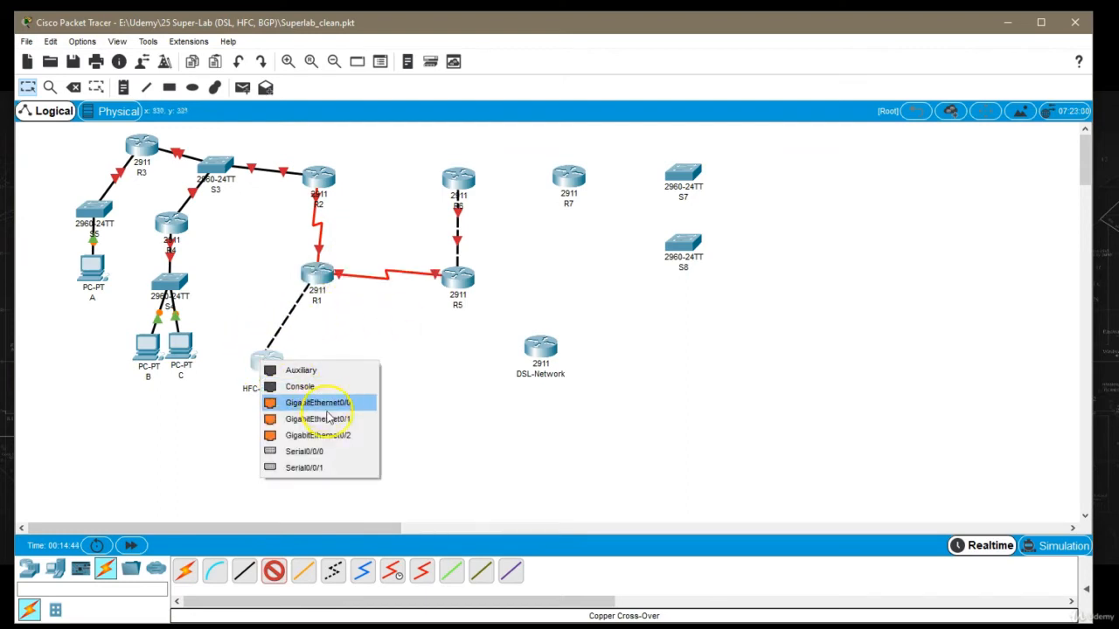
left_click(330, 422)
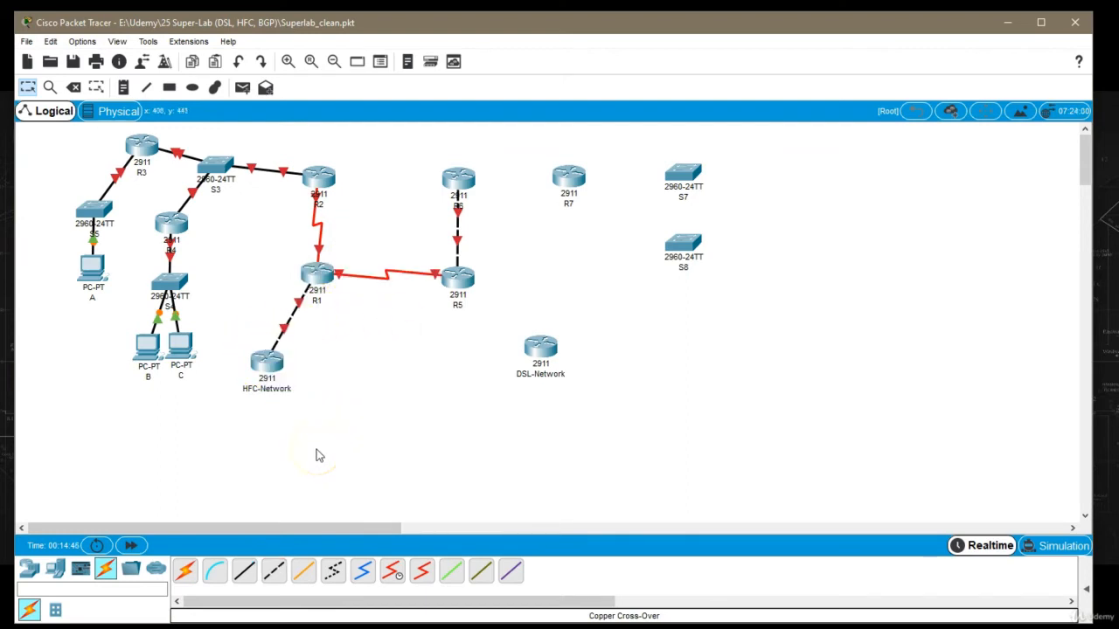
Step: Connect R5 to GigabitEthernet0/1 of DSL-Network with a Copper Cross-Over cable
left_click(274, 572)
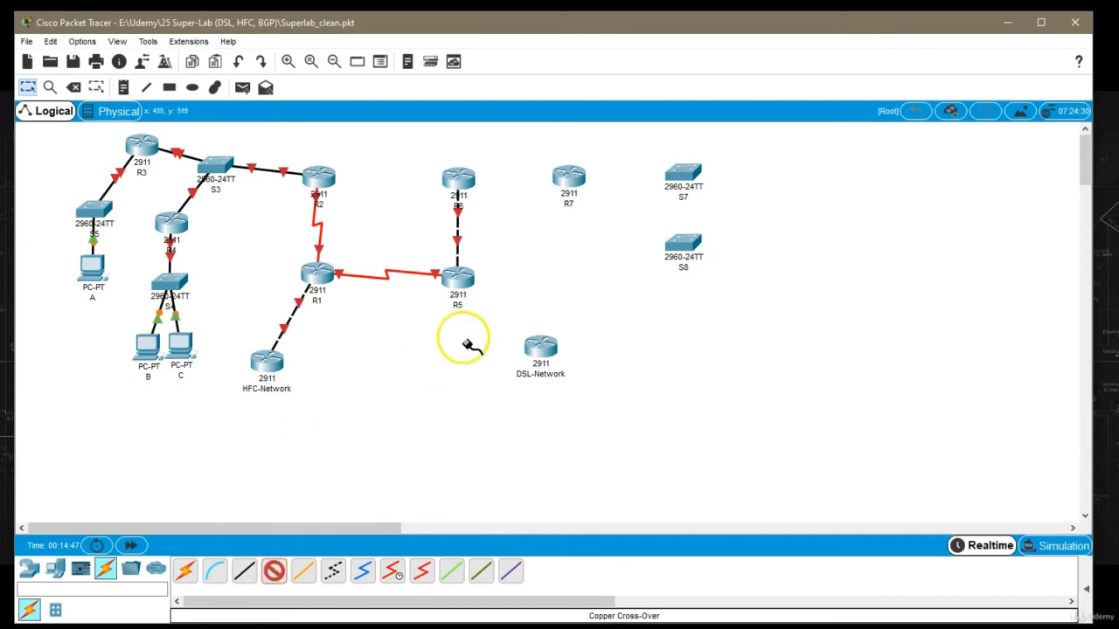
left_click(457, 277)
left_click(520, 332)
left_click(536, 345)
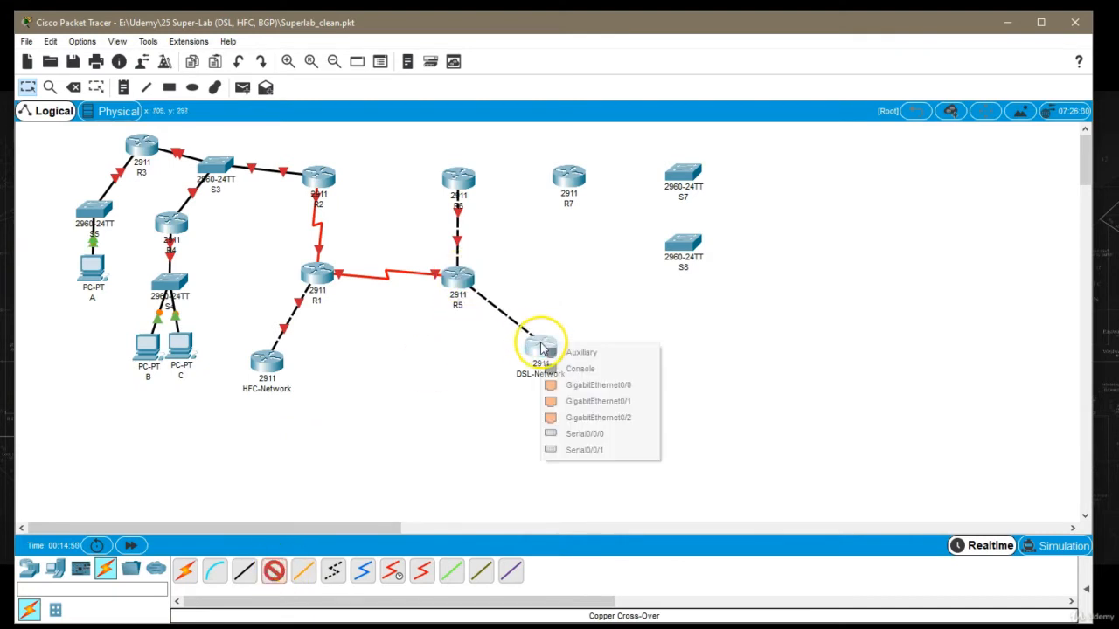
left_click(595, 401)
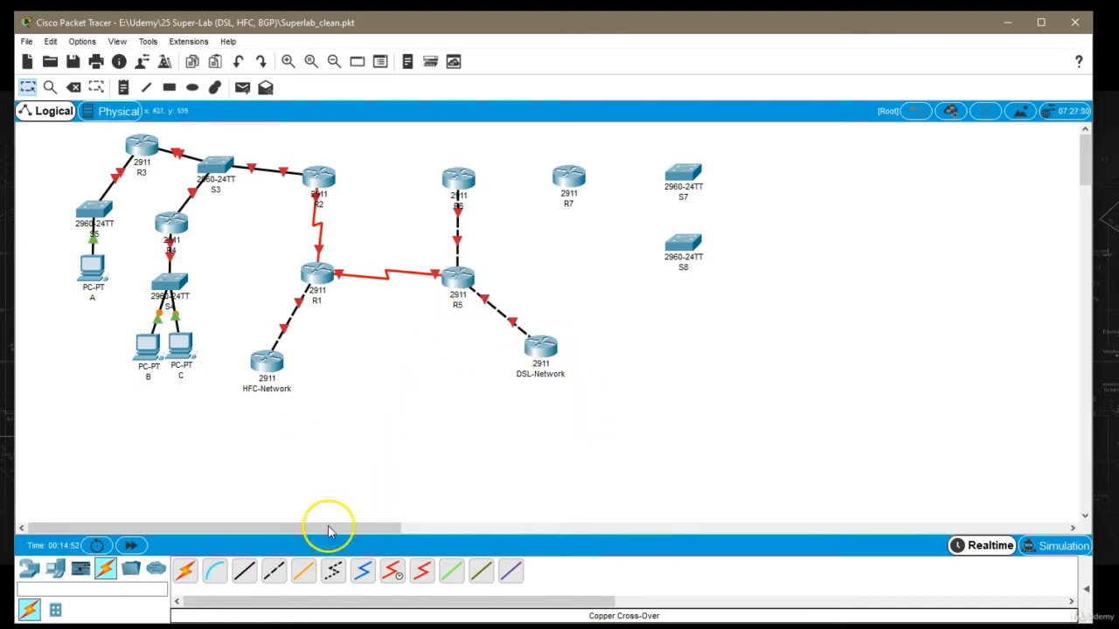
Step: Connect R6 to GigabitEthernet0/1 of R7 with a Copper Cross-Over cable
left_click(273, 571)
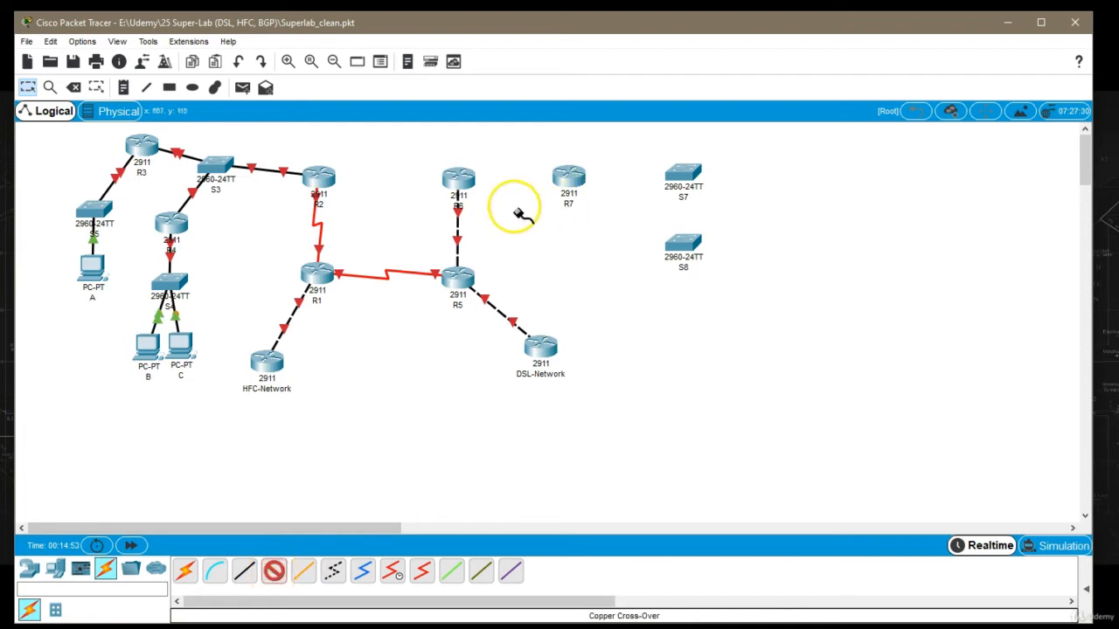
left_click(457, 180)
left_click(532, 216)
left_click(566, 183)
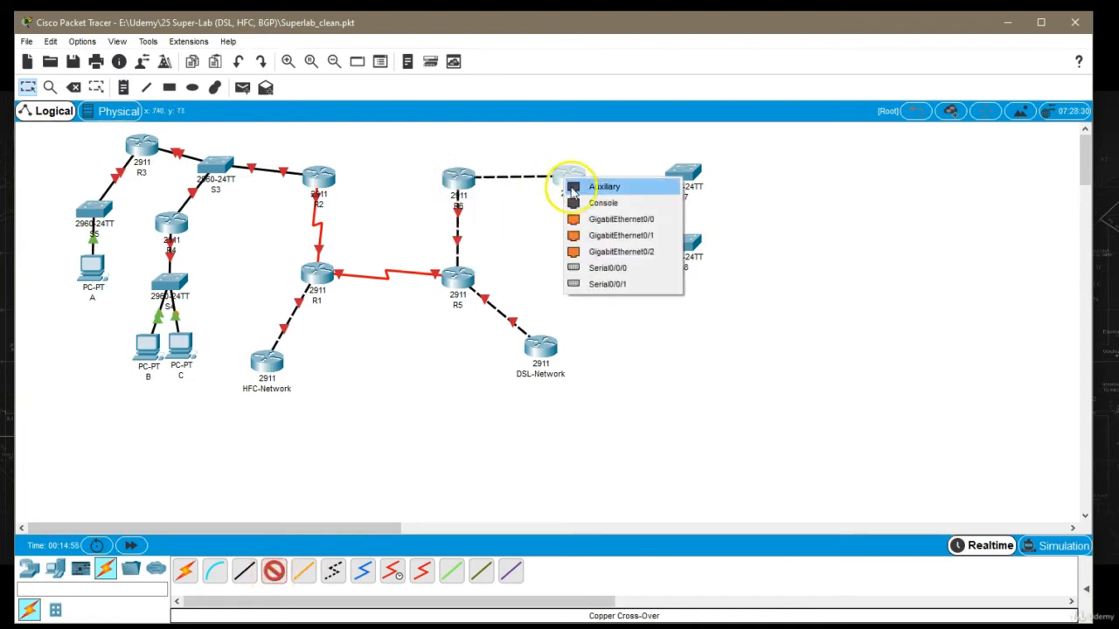
left_click(612, 234)
Step: Connect R7 to GigabitEthernet0/1 of switch S7 with a Copper Straight-Through cable
left_click(244, 571)
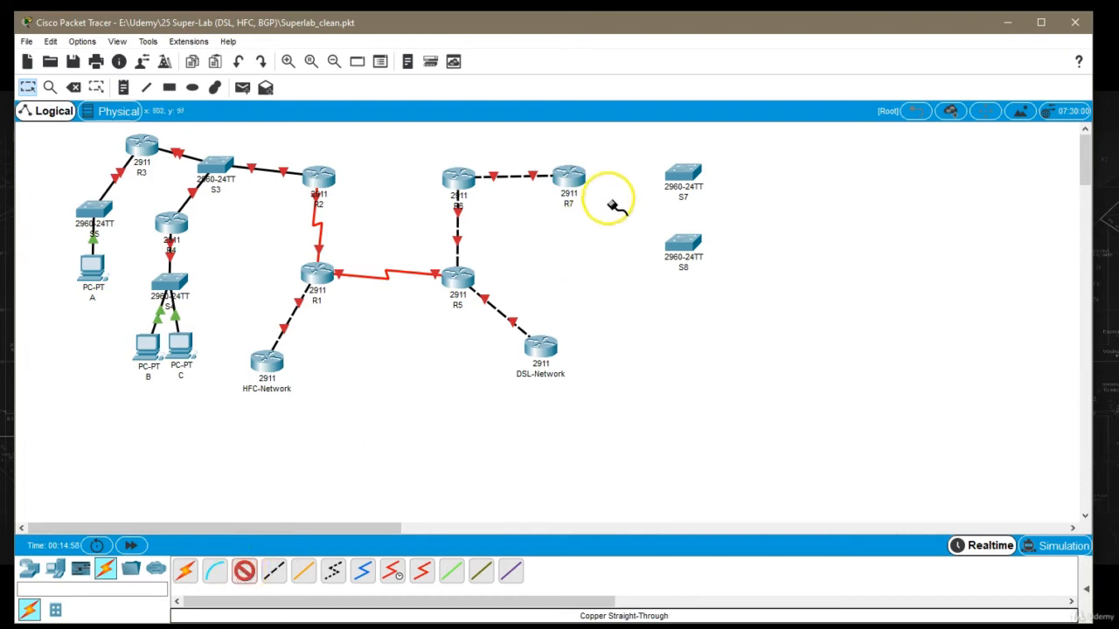
left_click(566, 175)
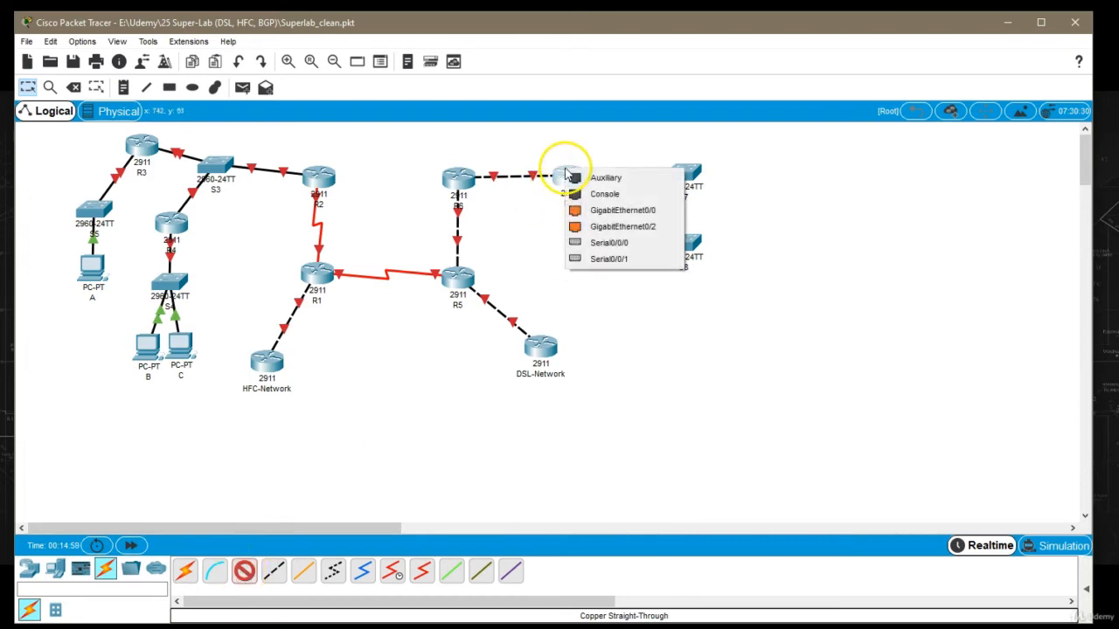
left_click(637, 193)
left_click(697, 173)
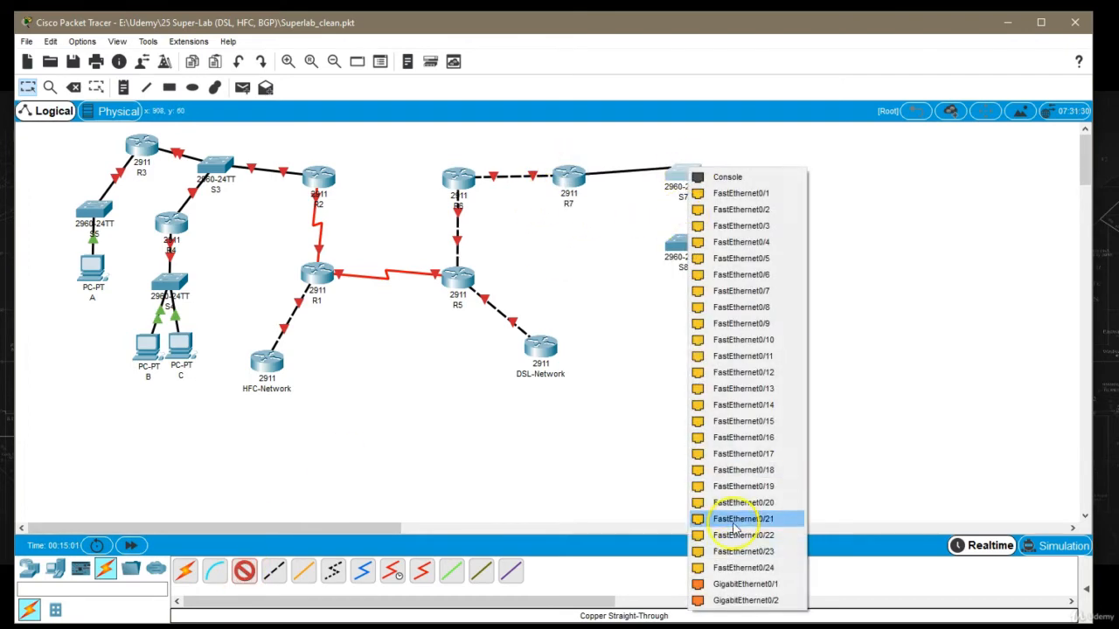
left_click(733, 583)
Step: Connect R7 GigabitEthernet0/2 to GigabitEthernet0/1 of switch S8 with a Copper Straight-Through cable
left_click(262, 574)
left_click(244, 572)
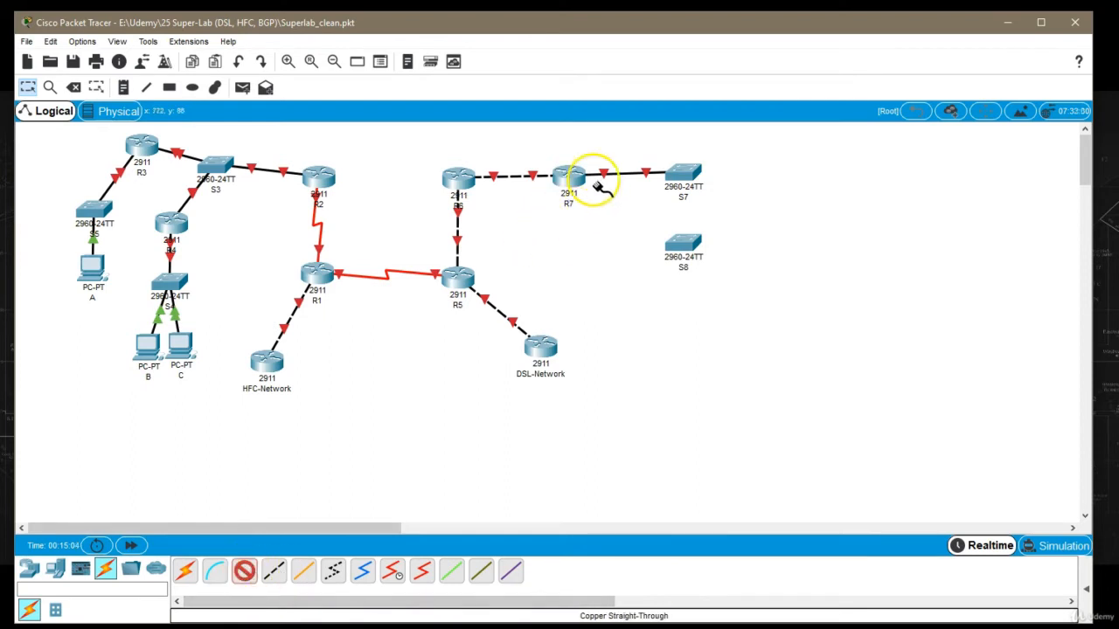
left_click(568, 181)
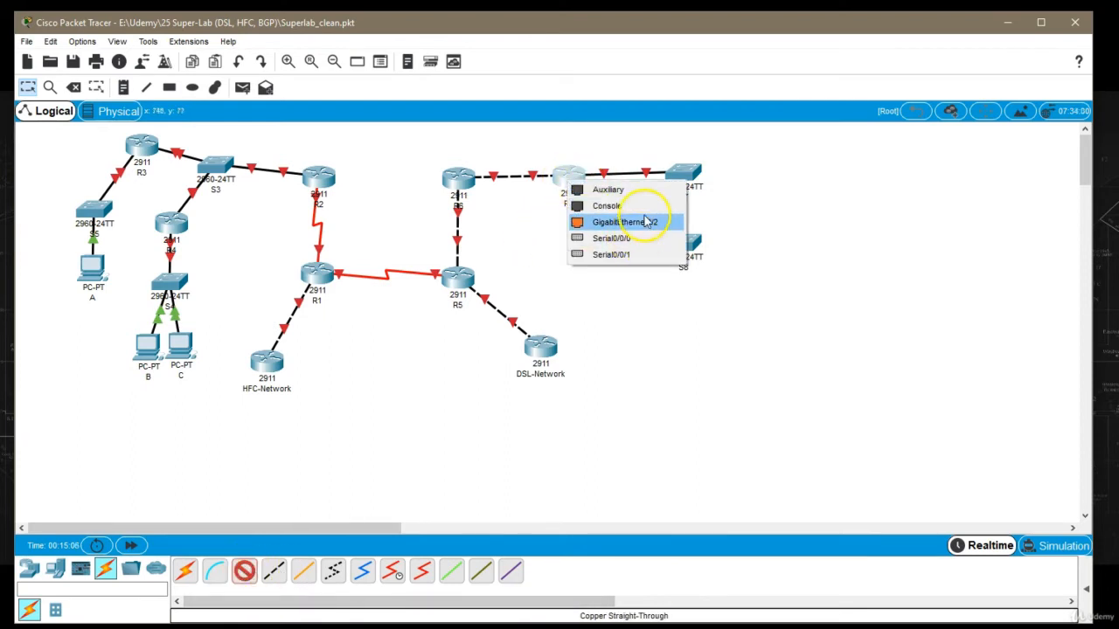
left_click(638, 222)
left_click(681, 244)
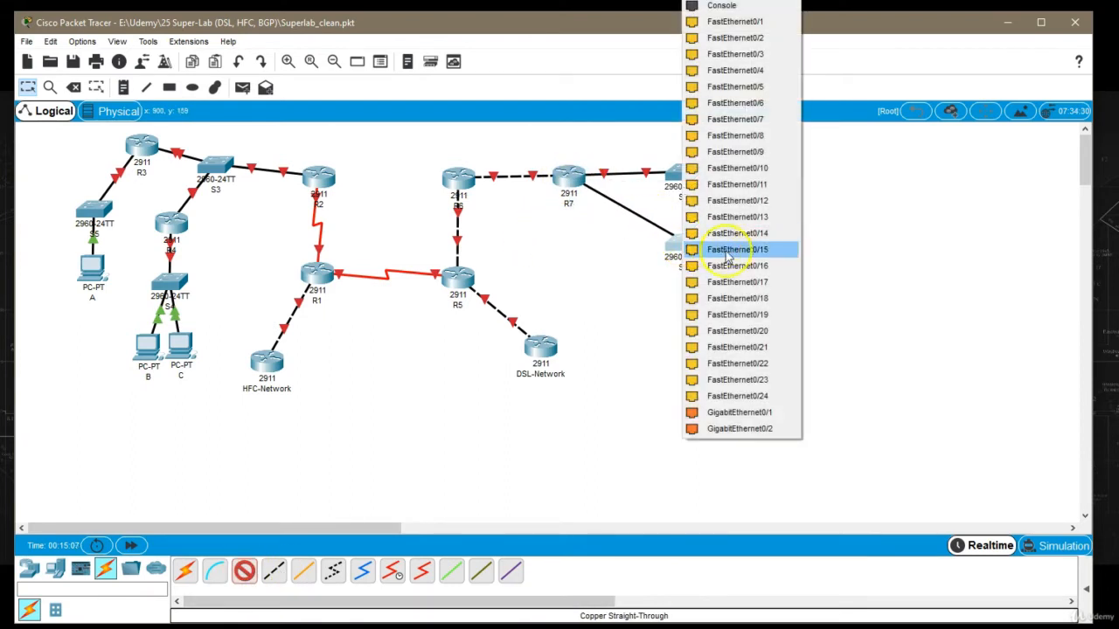
left_click(725, 412)
Step: Reposition switches S7 and S8, aligning S7 level with R7 and moving S8 closer below R7
left_click_drag(691, 186, 686, 201)
left_click_drag(679, 241, 680, 247)
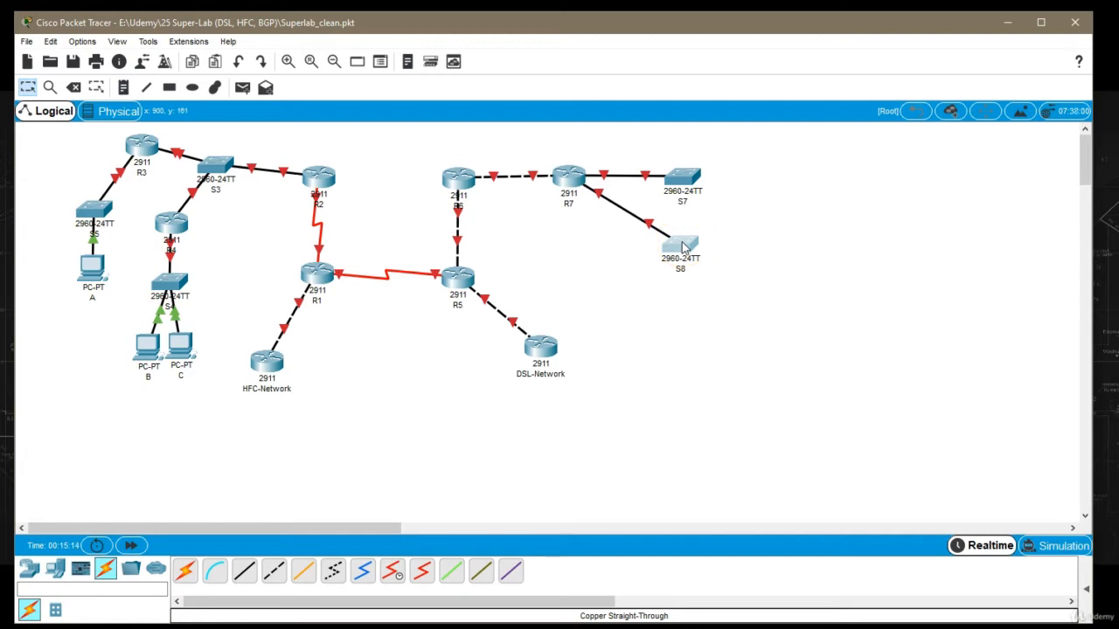
left_click_drag(684, 247, 656, 272)
Step: Place two Server-PT devices, one beside switch S7 and one beside switch S8
left_click(55, 569)
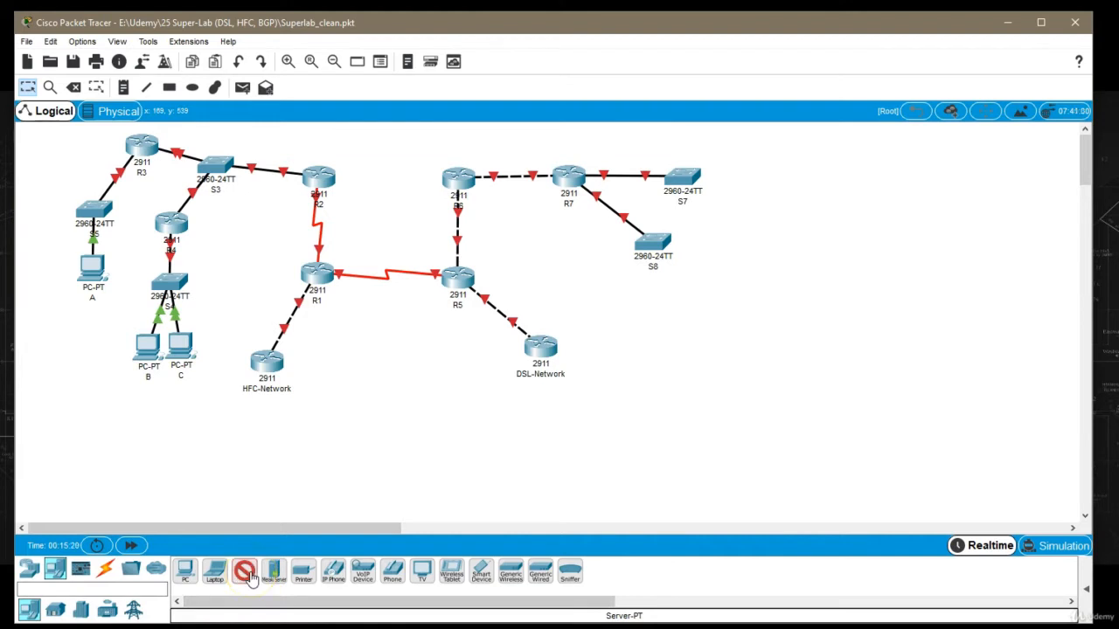
left_click(53, 568)
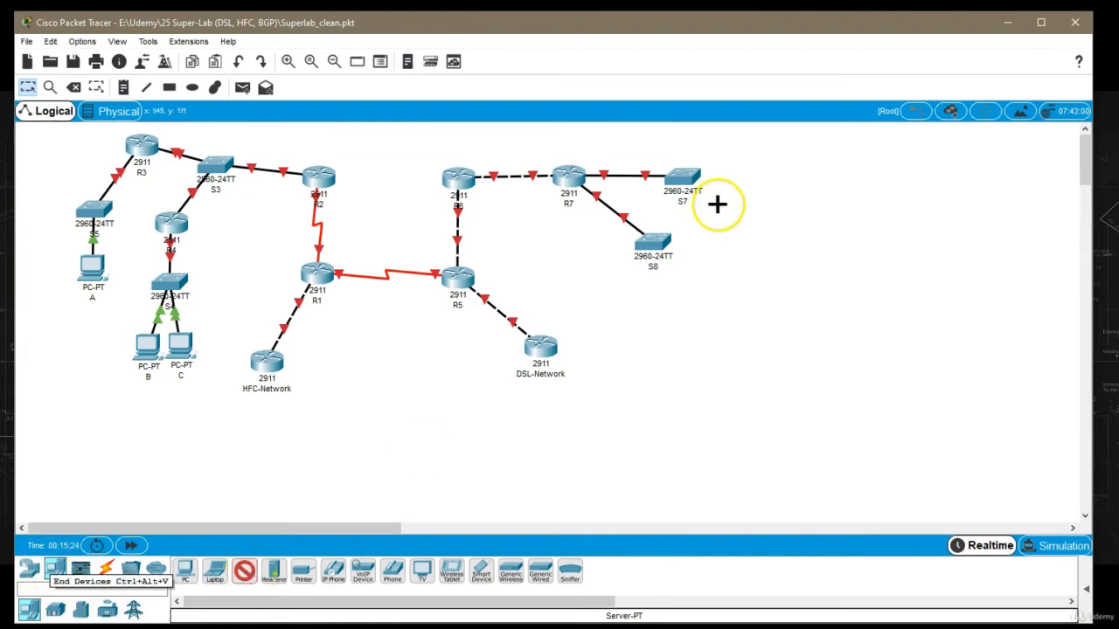
left_click(748, 179)
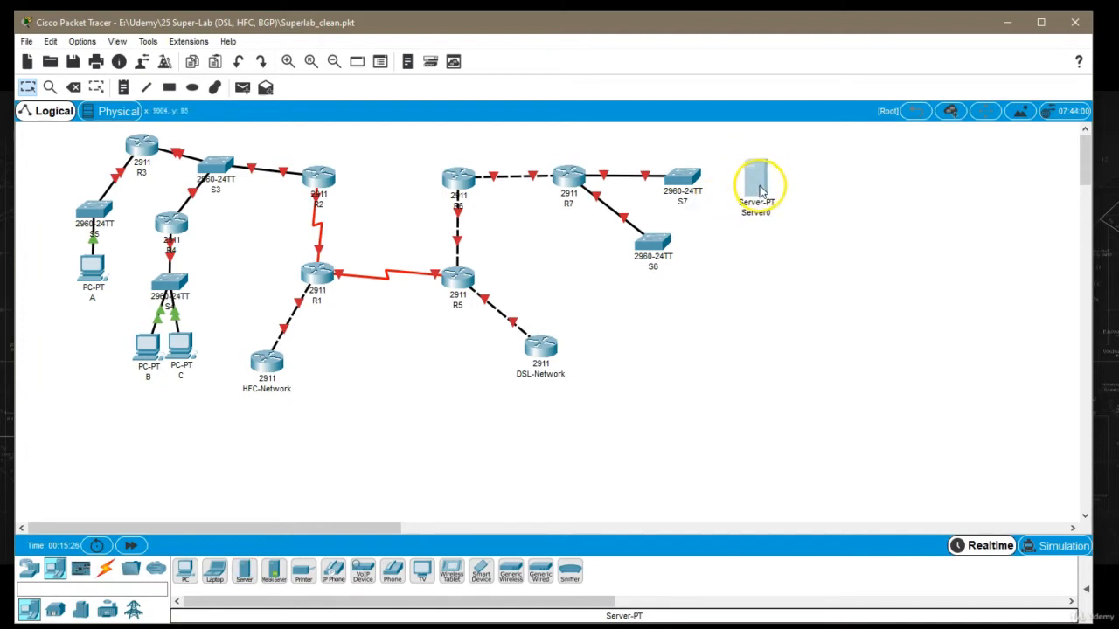
left_click(244, 573)
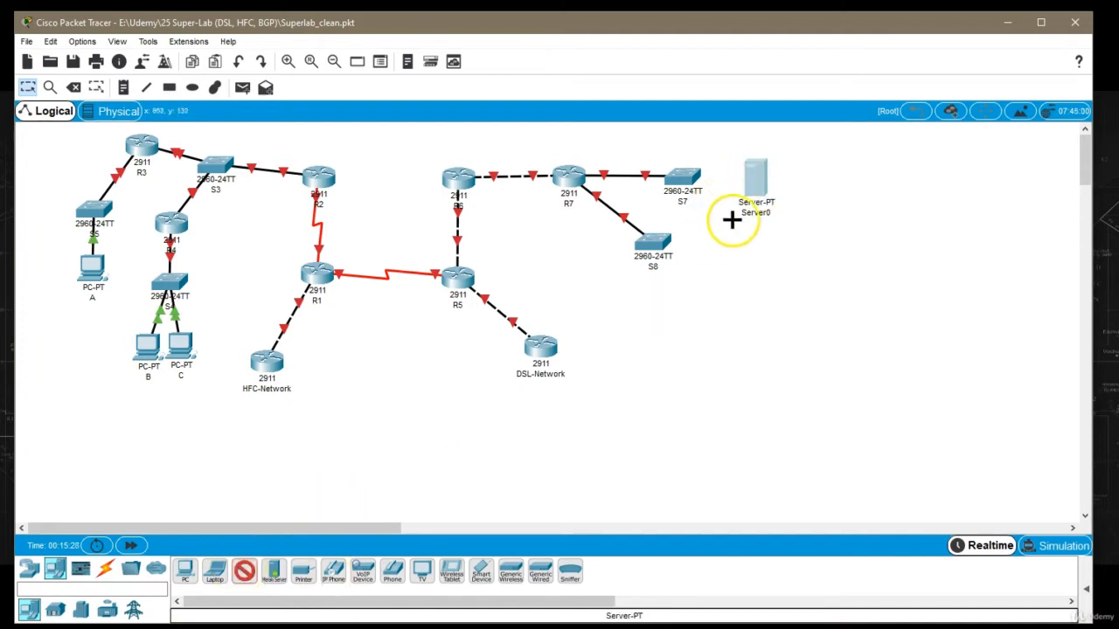
left_click(715, 255)
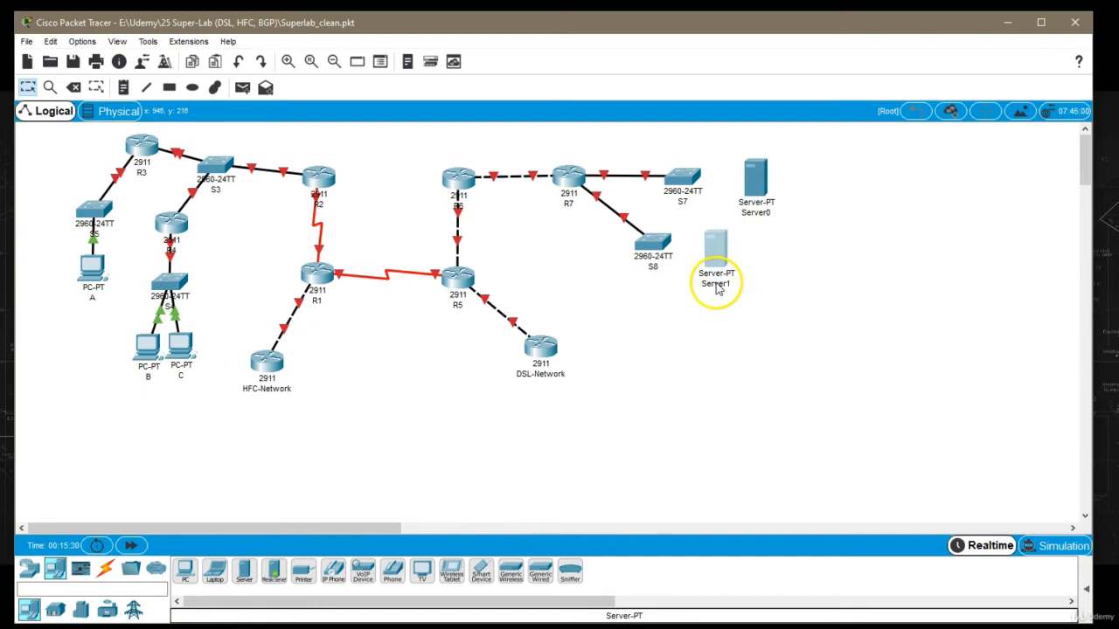
Step: Rename the server beside S8 as Web2 and the server beside S7 as Web1
left_click(716, 285)
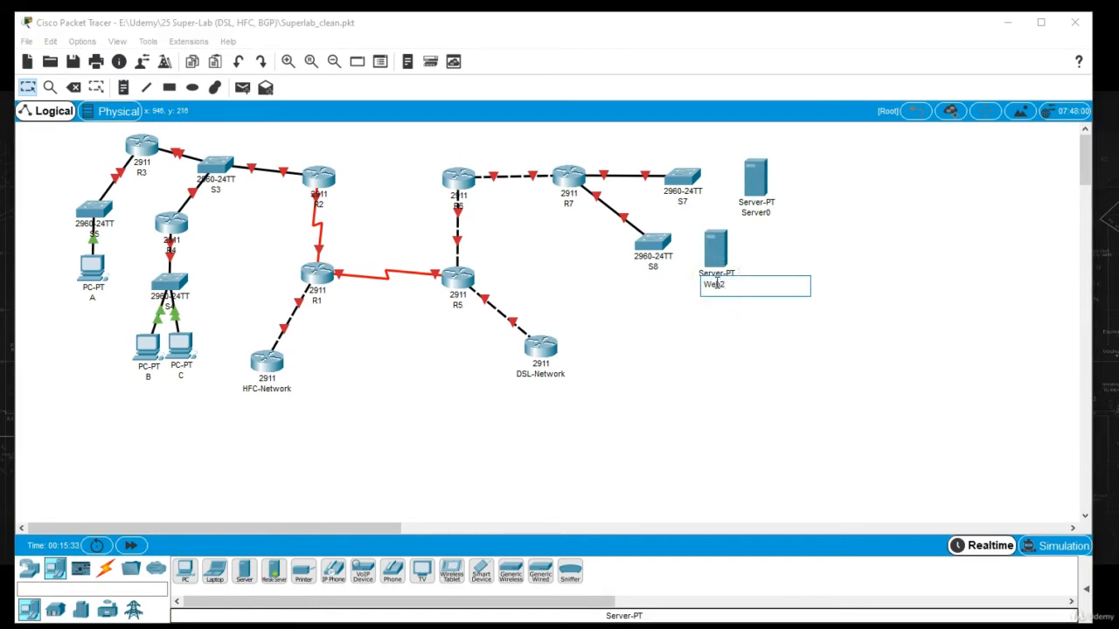
left_click(753, 214)
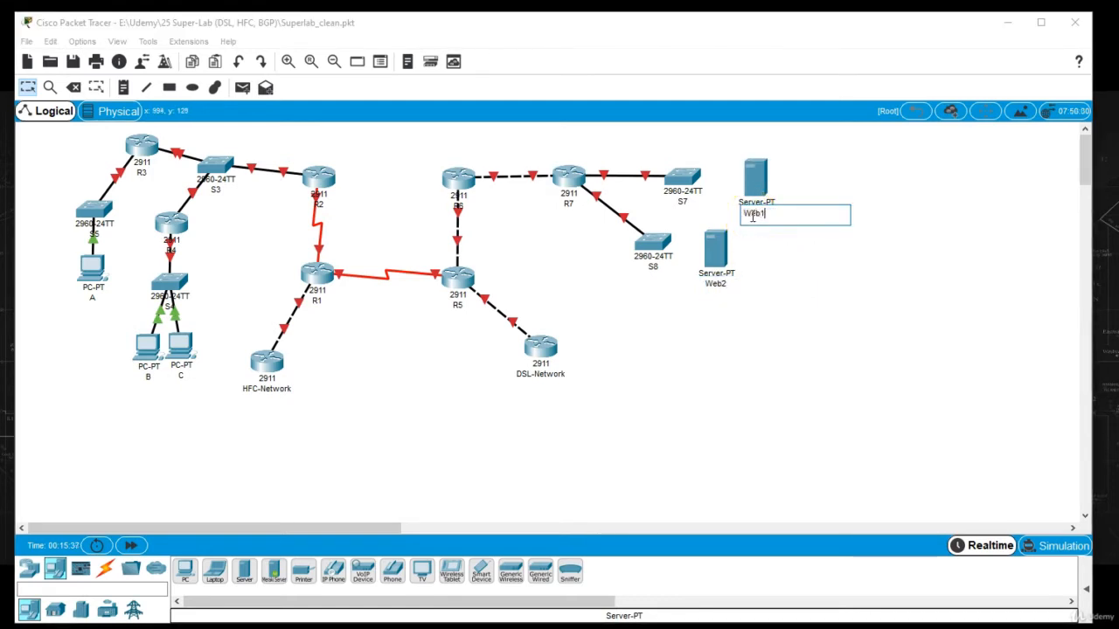
left_click(675, 351)
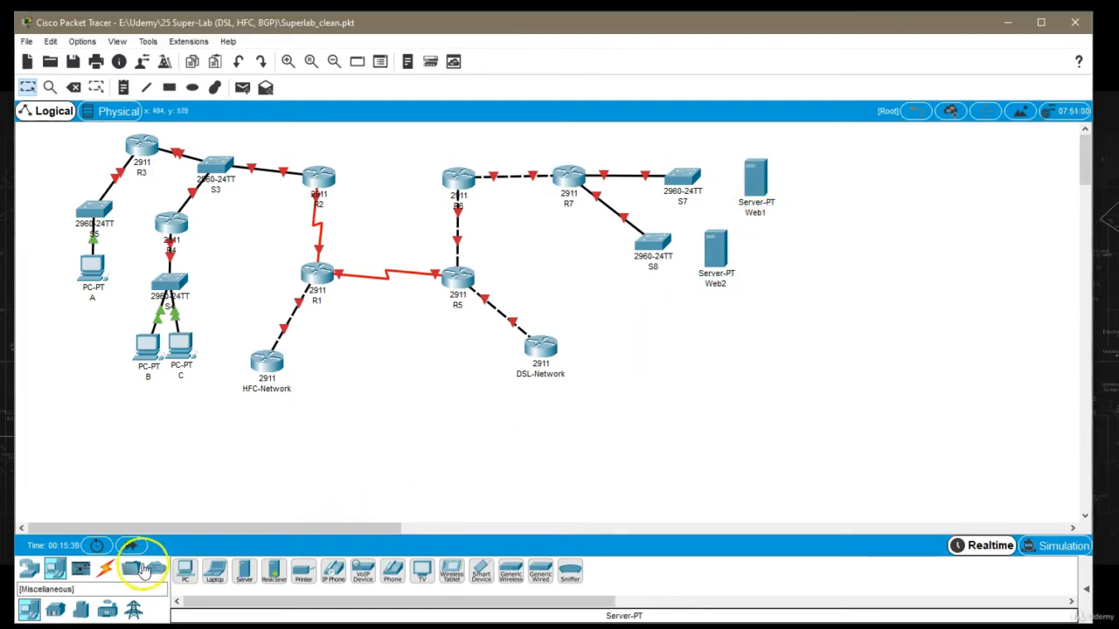
Step: Connect FastEthernet0/1 of switch S7 to server Web1 with a Copper Straight-Through cable
left_click(108, 568)
left_click(274, 570)
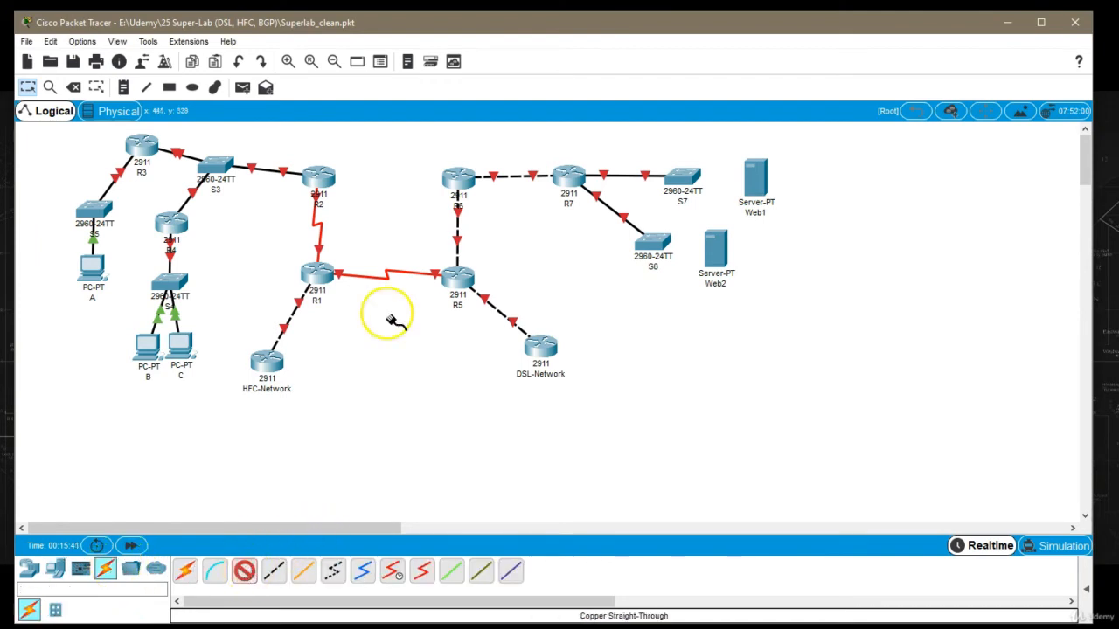
left_click(684, 171)
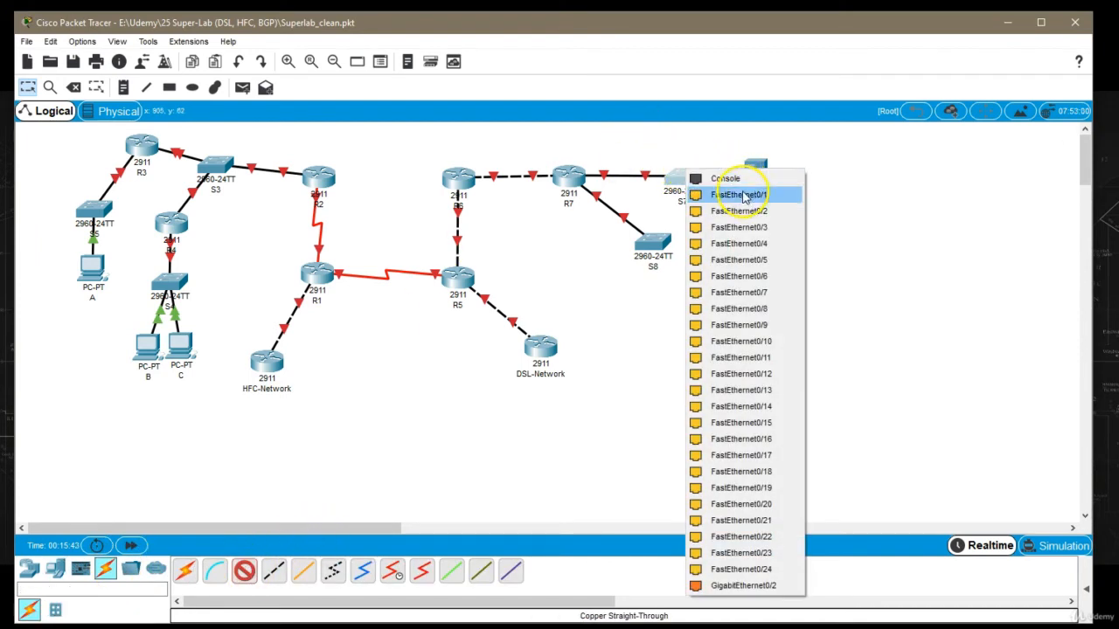
left_click(722, 190)
left_click(762, 186)
left_click(791, 189)
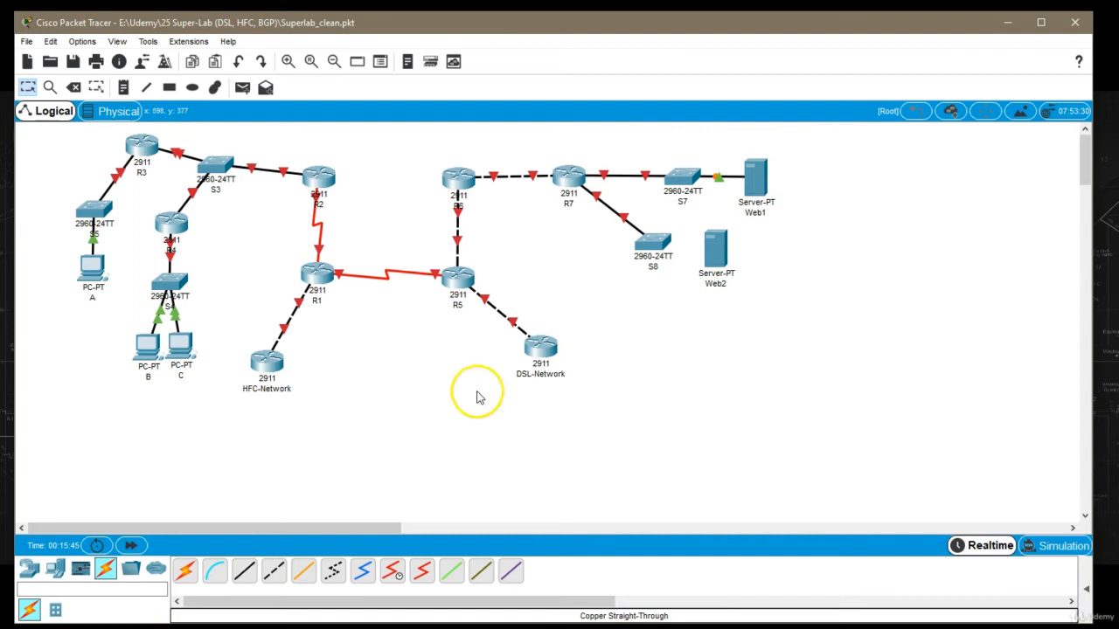
Step: Connect FastEthernet0/1 of switch S8 to server Web2 with a Copper Straight-Through cable
left_click(273, 571)
left_click(654, 246)
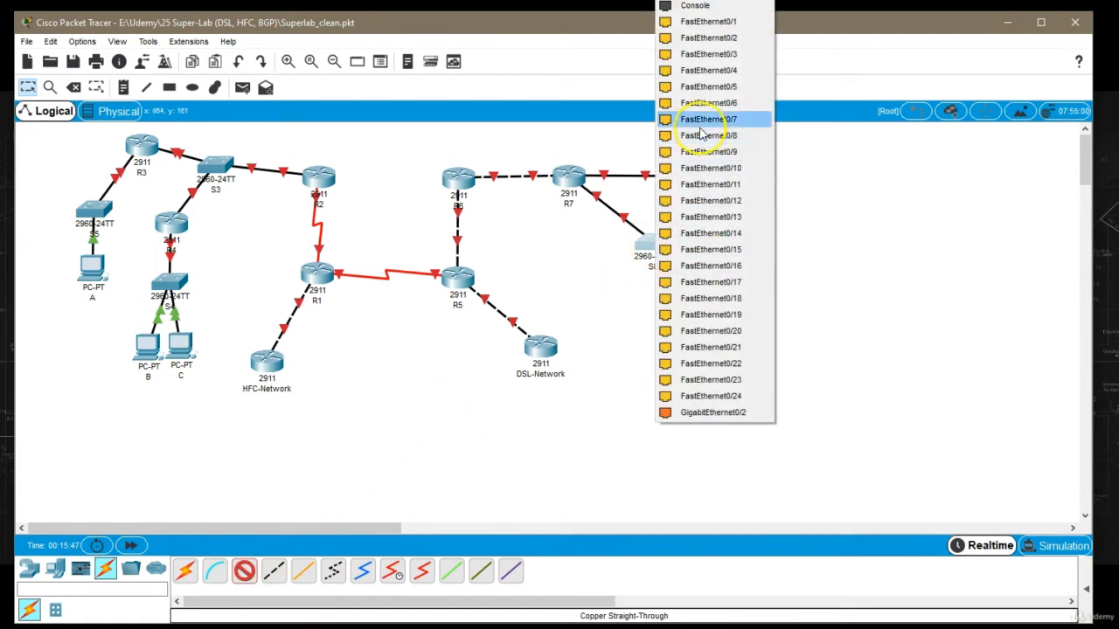
left_click(708, 21)
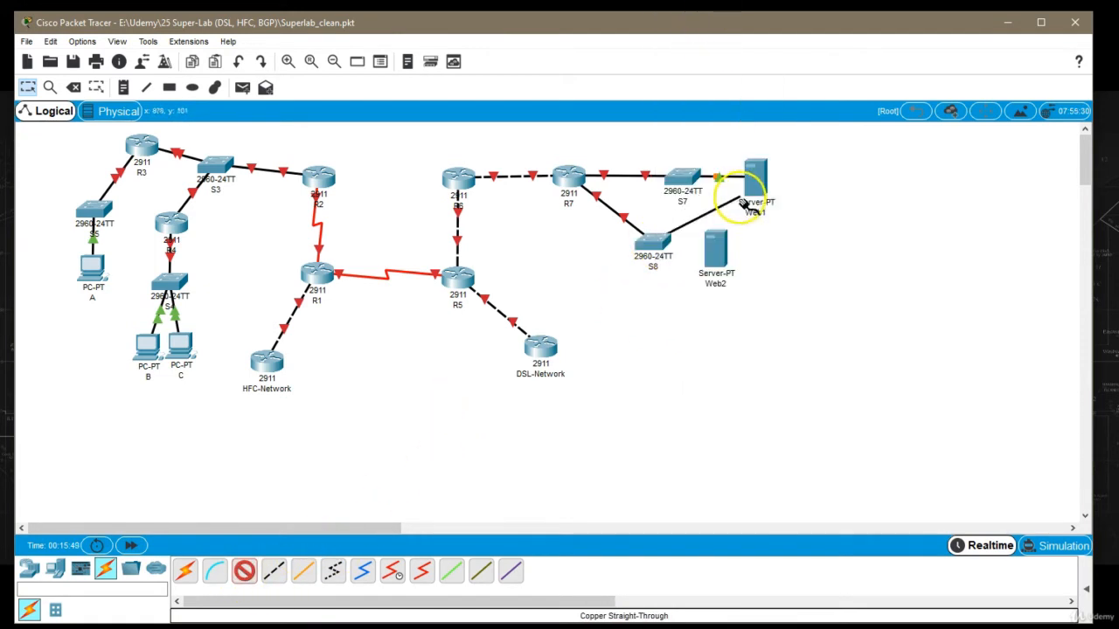
left_click(722, 258)
left_click(728, 264)
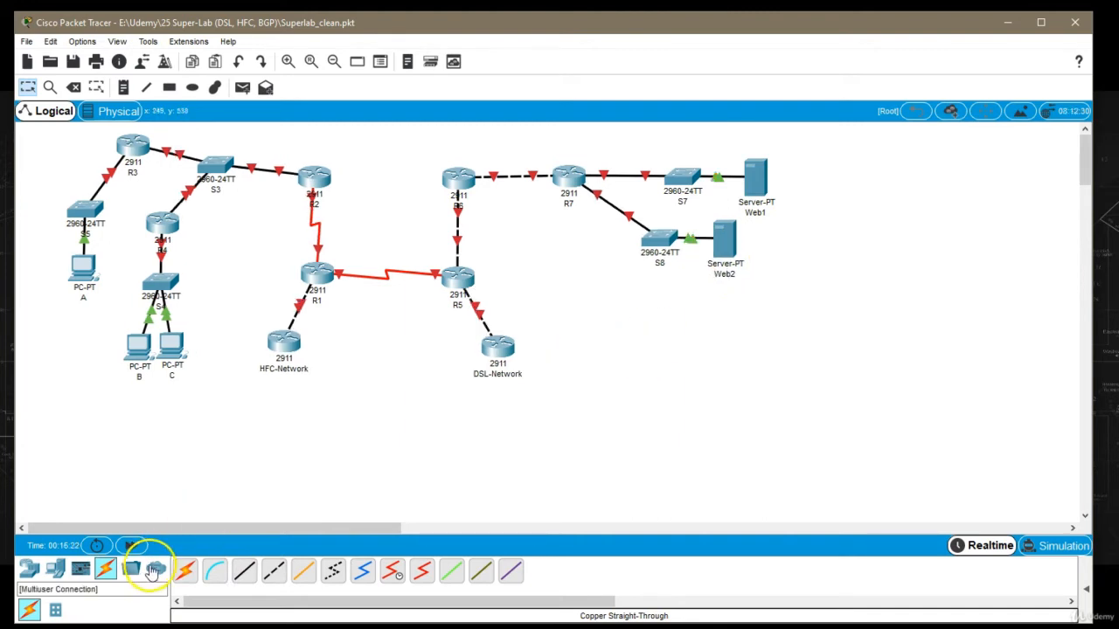
Step: Place two PT-Cloud devices, one below the HFC-Network router and one below the DSL-Network router
left_click(157, 572)
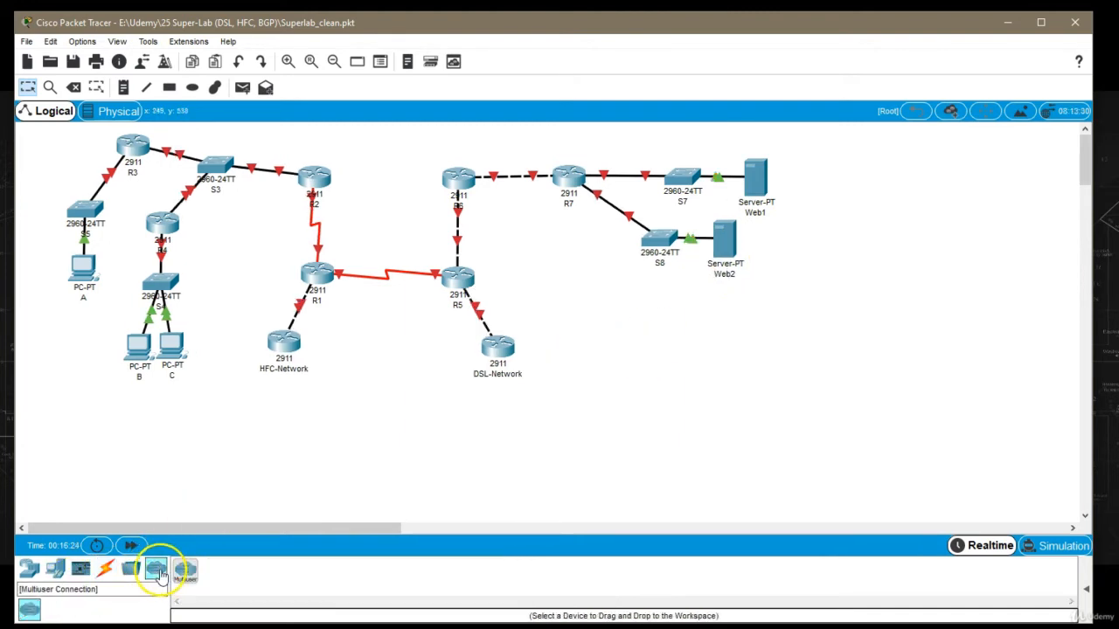
left_click(105, 573)
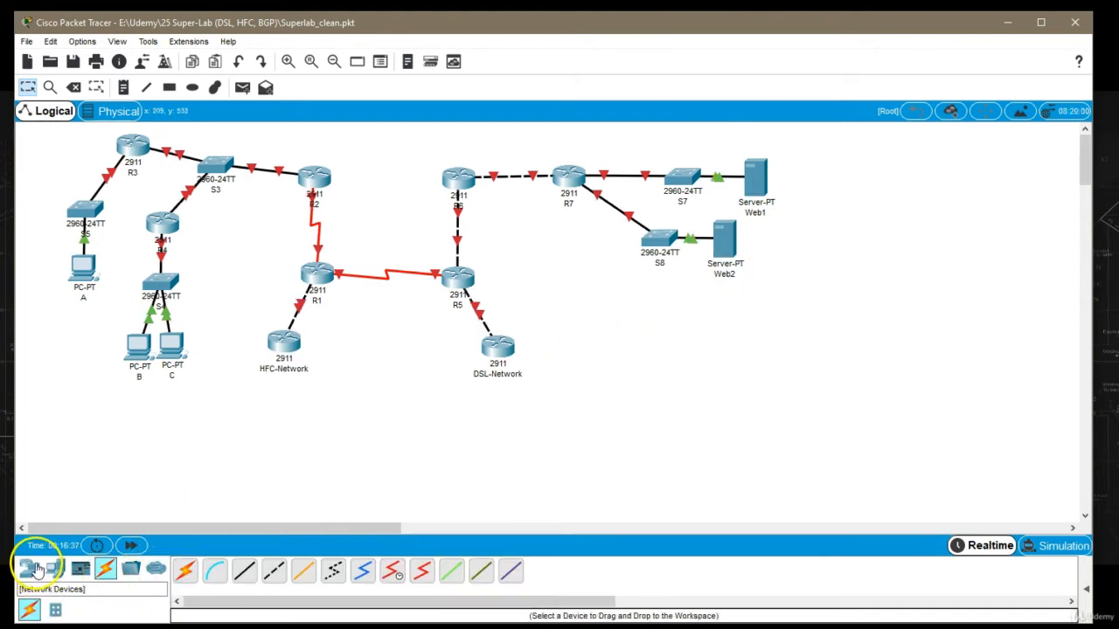
left_click(33, 572)
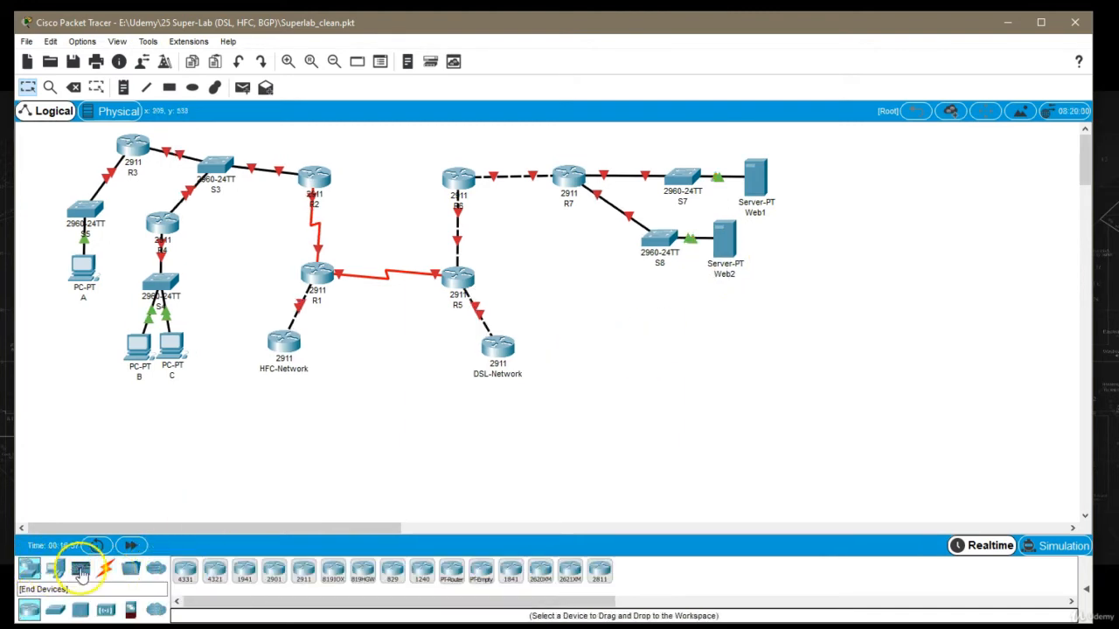
left_click(156, 611)
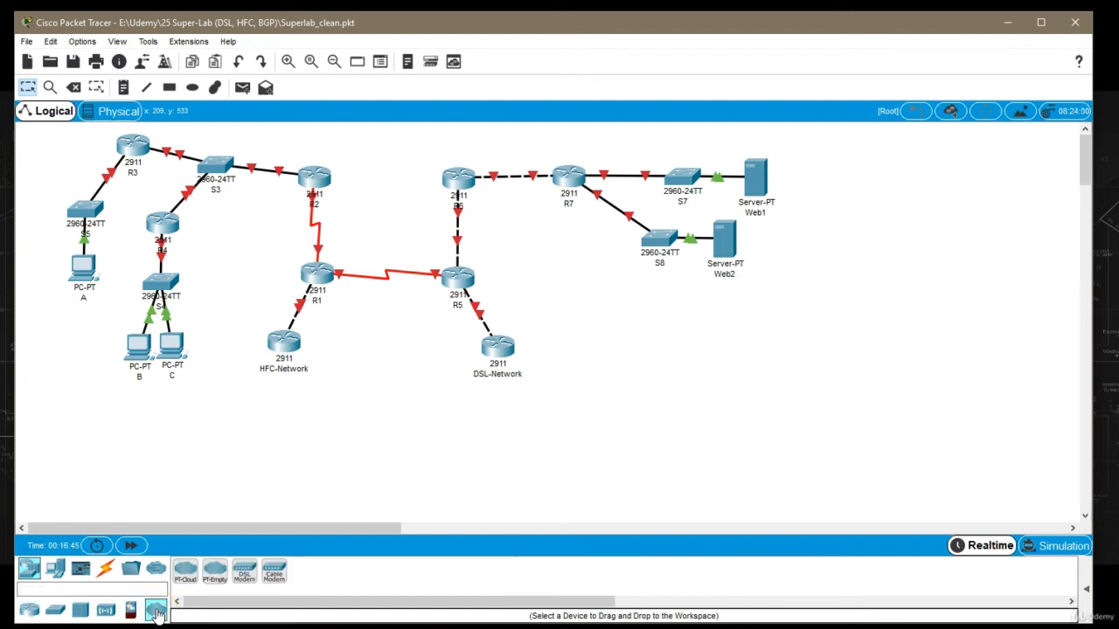
left_click(244, 564)
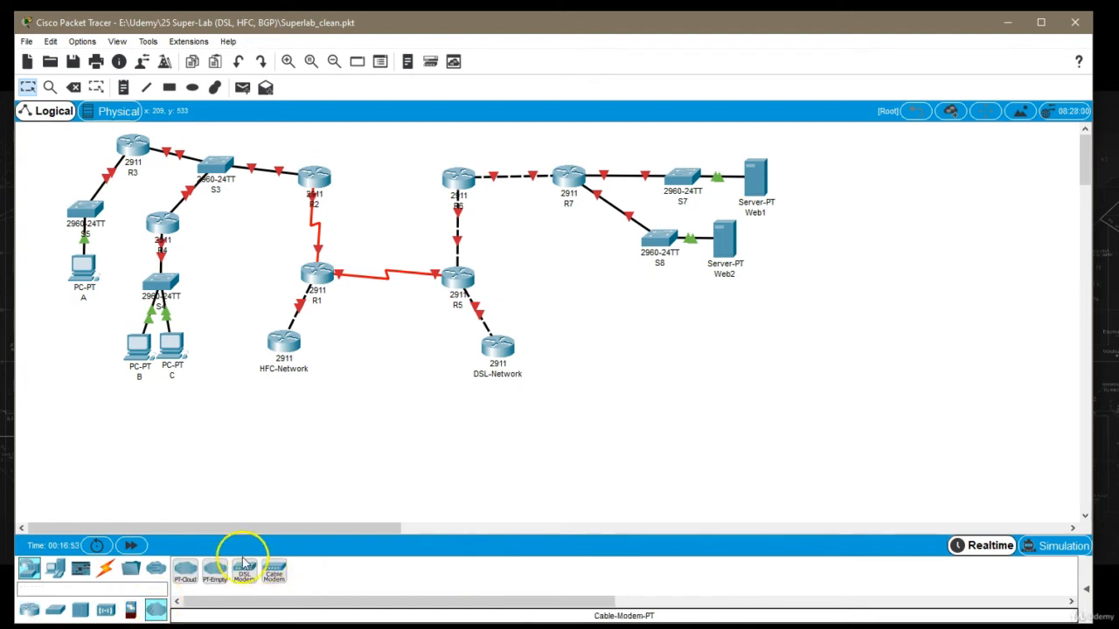
left_click(185, 572)
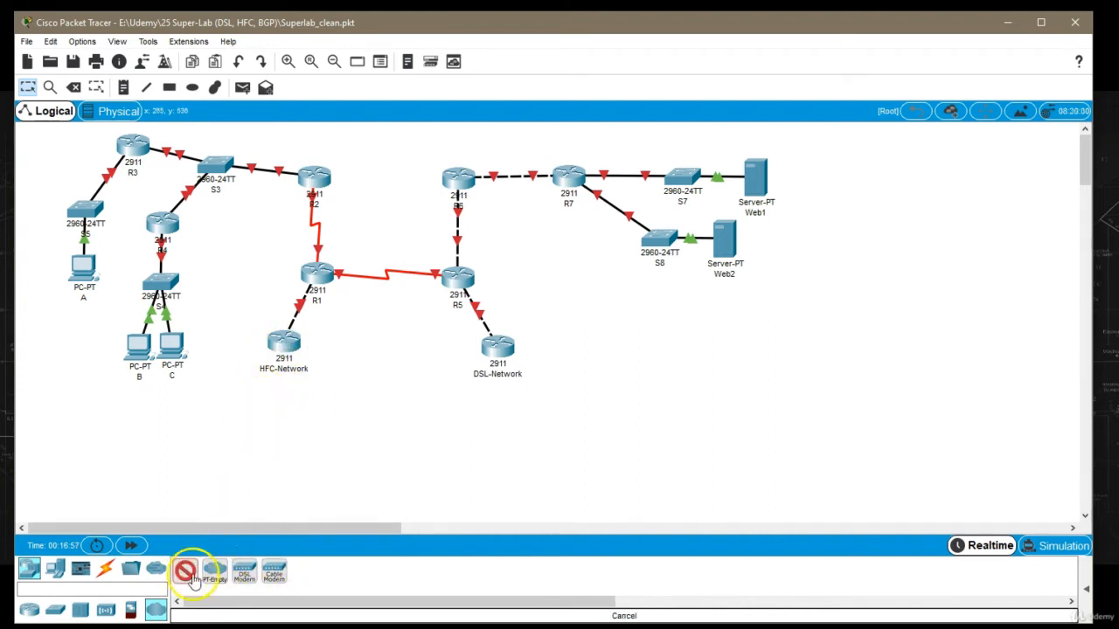
left_click(280, 418)
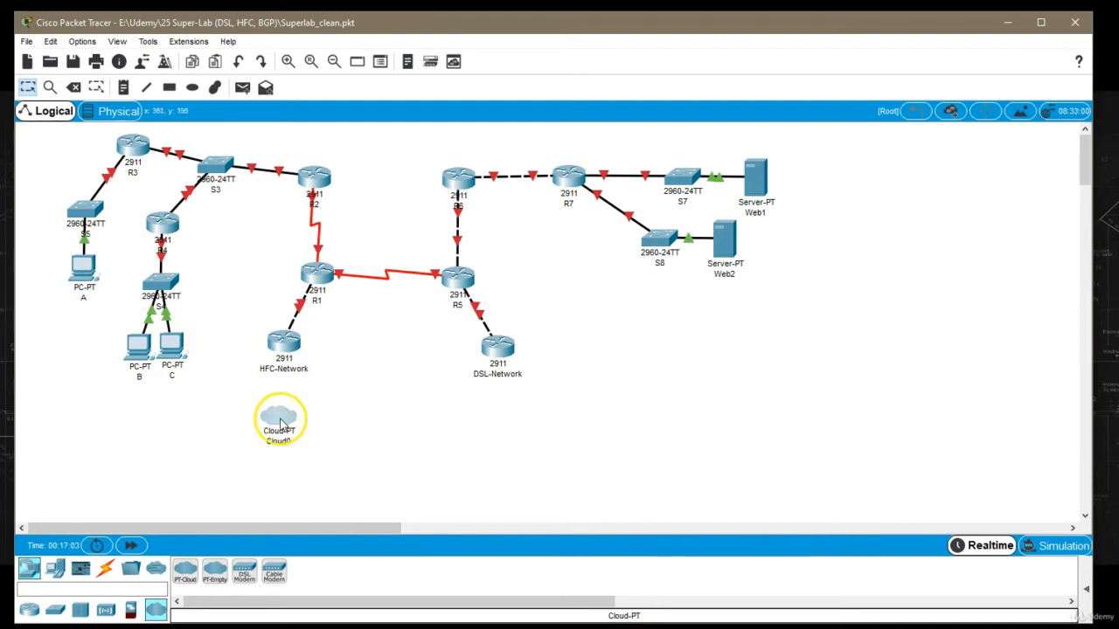
left_click(184, 573)
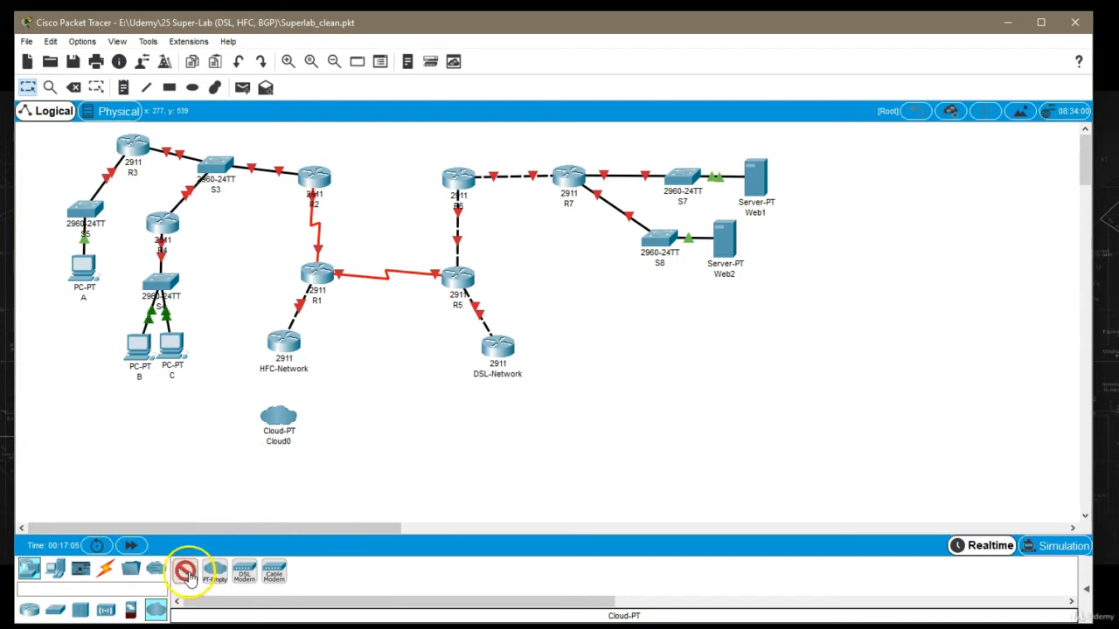
left_click(503, 427)
left_click_drag(512, 434, 501, 429)
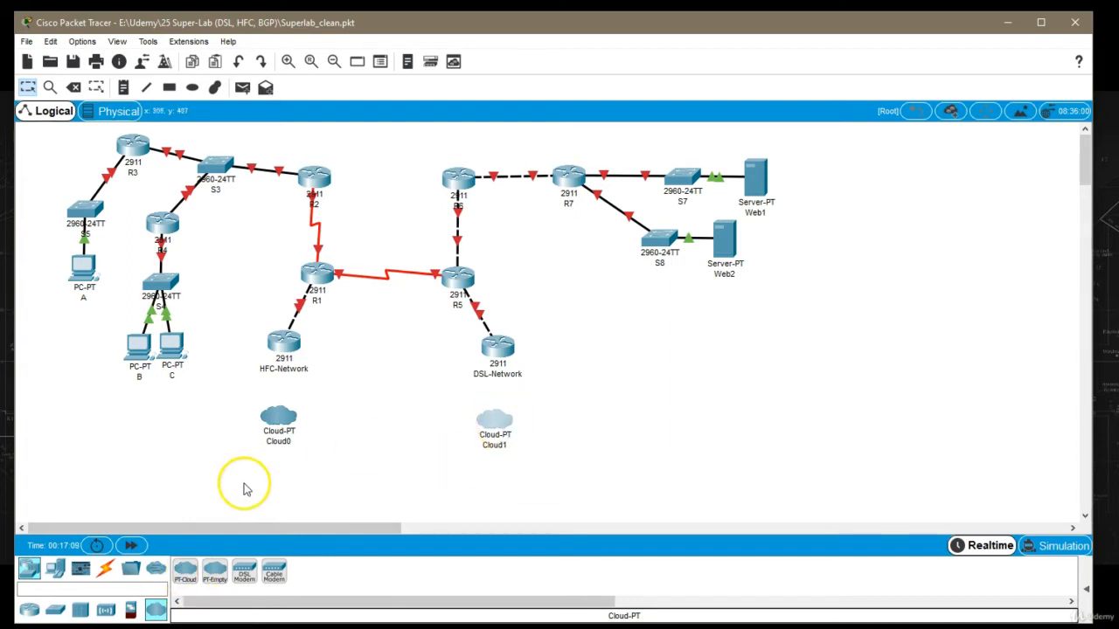
Step: Rename the cloud below HFC-Network as HFC and the one below DSL-Network as PSTN, aligning PSTN under its router
left_click(278, 442)
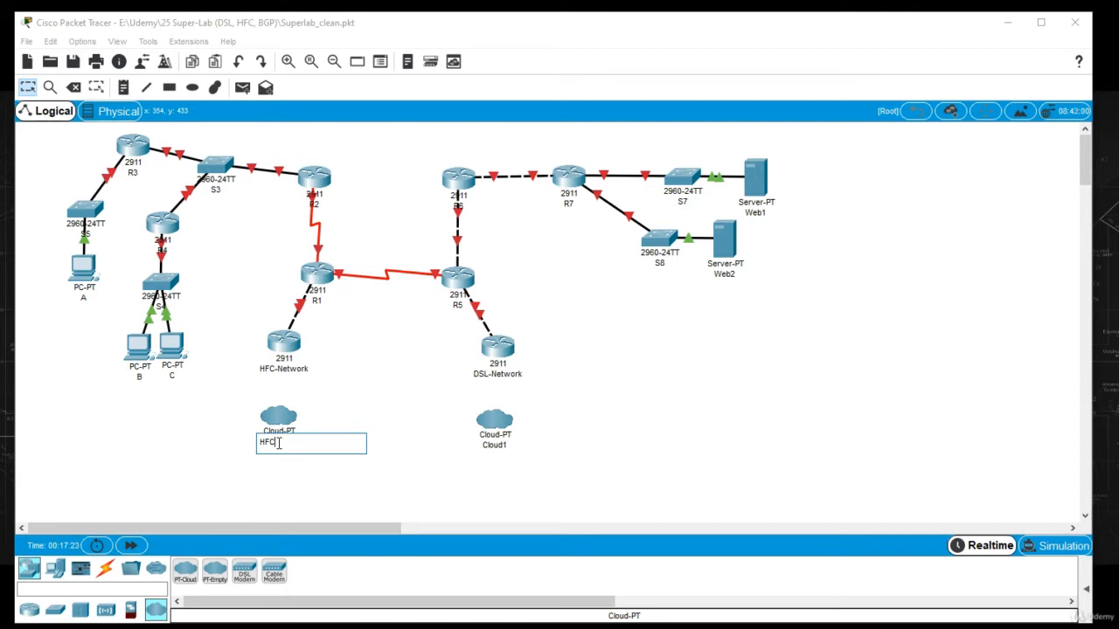
left_click(495, 447)
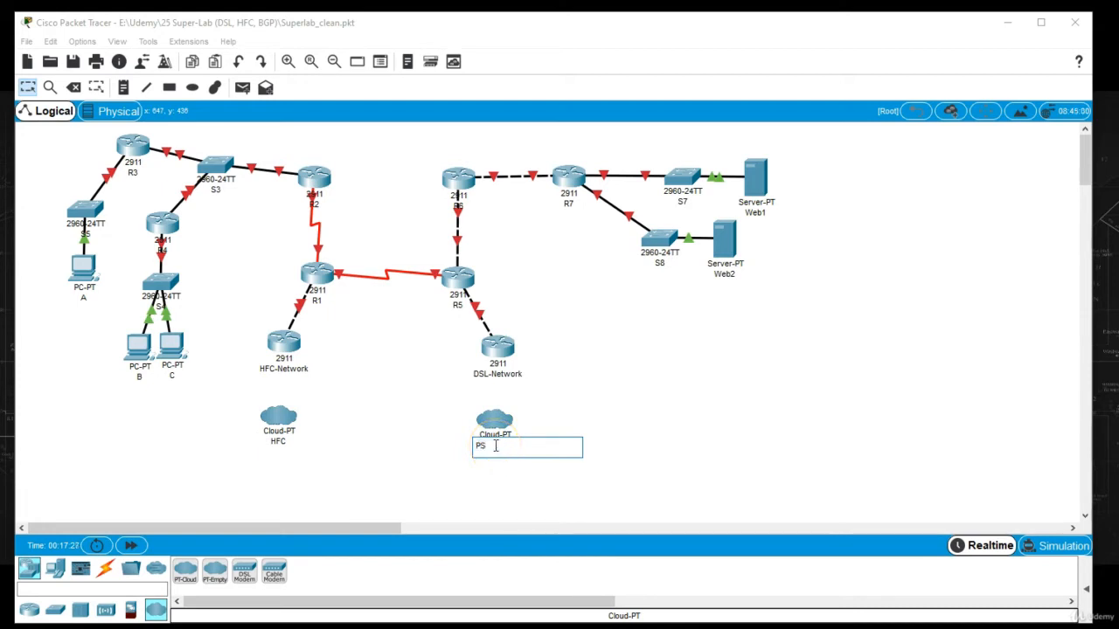
type("PSTN")
left_click(414, 462)
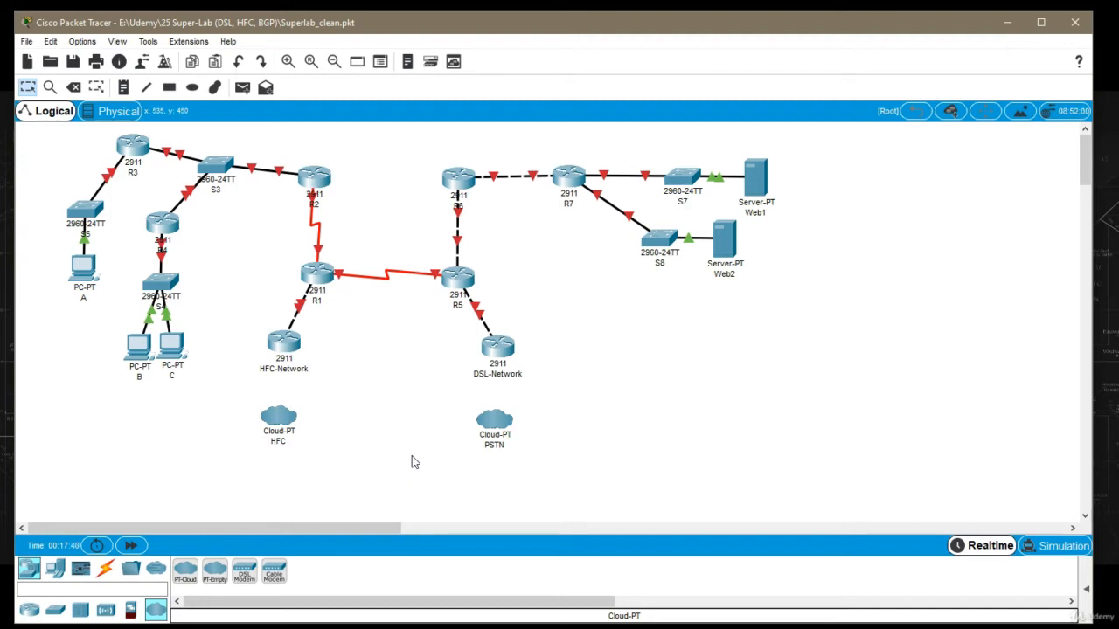
left_click_drag(493, 420, 505, 420)
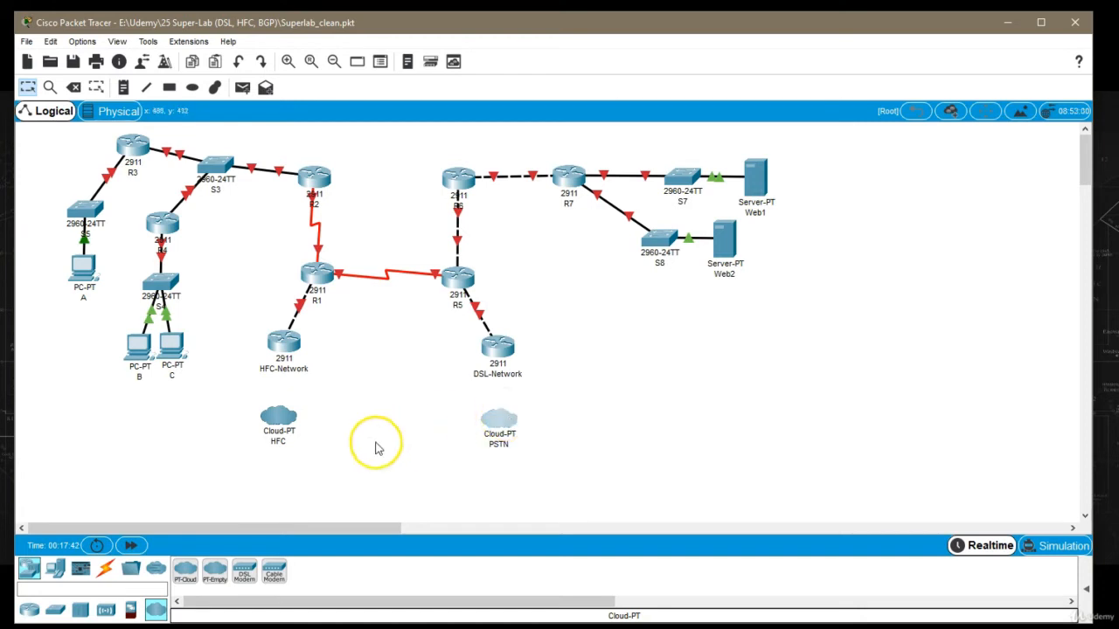
Step: Place a Cable Modem below the HFC cloud and name it MODEM1
left_click(273, 575)
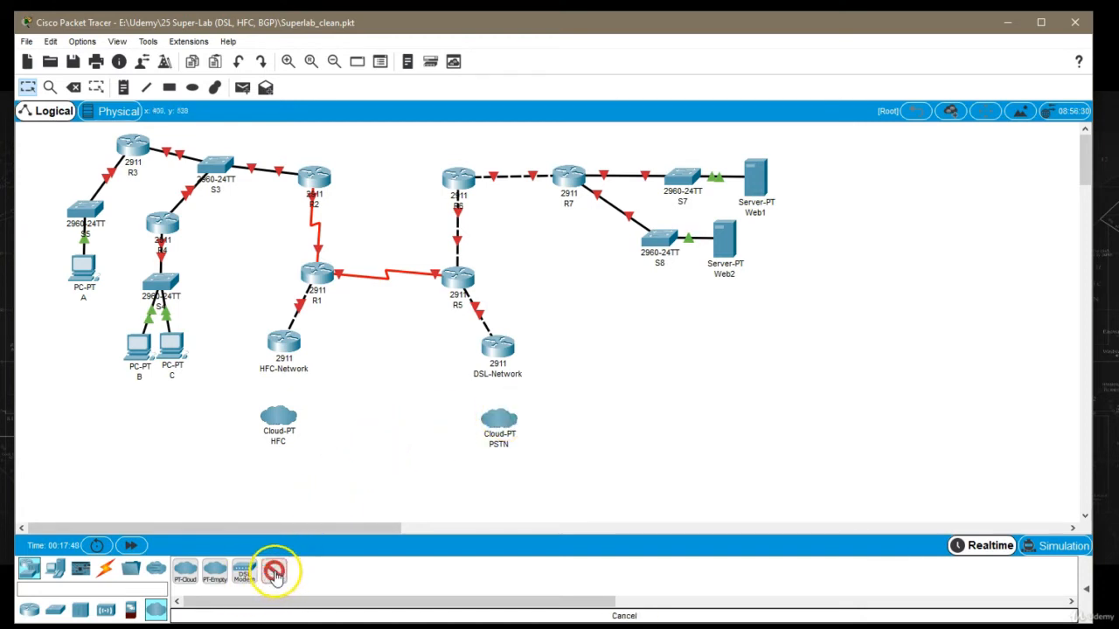
left_click(306, 477)
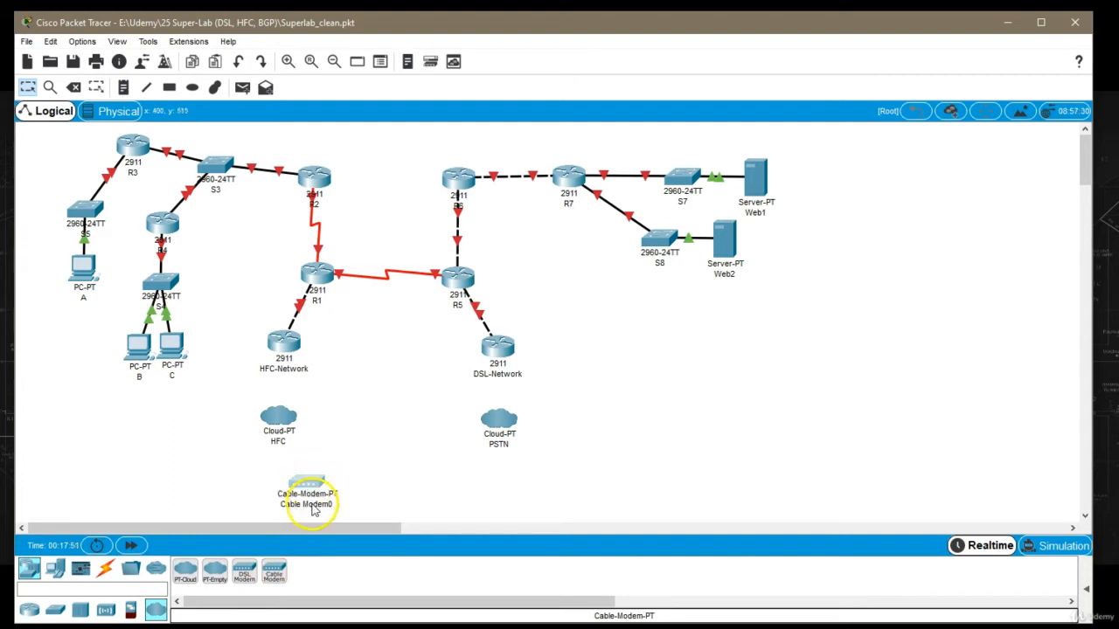
left_click(313, 505)
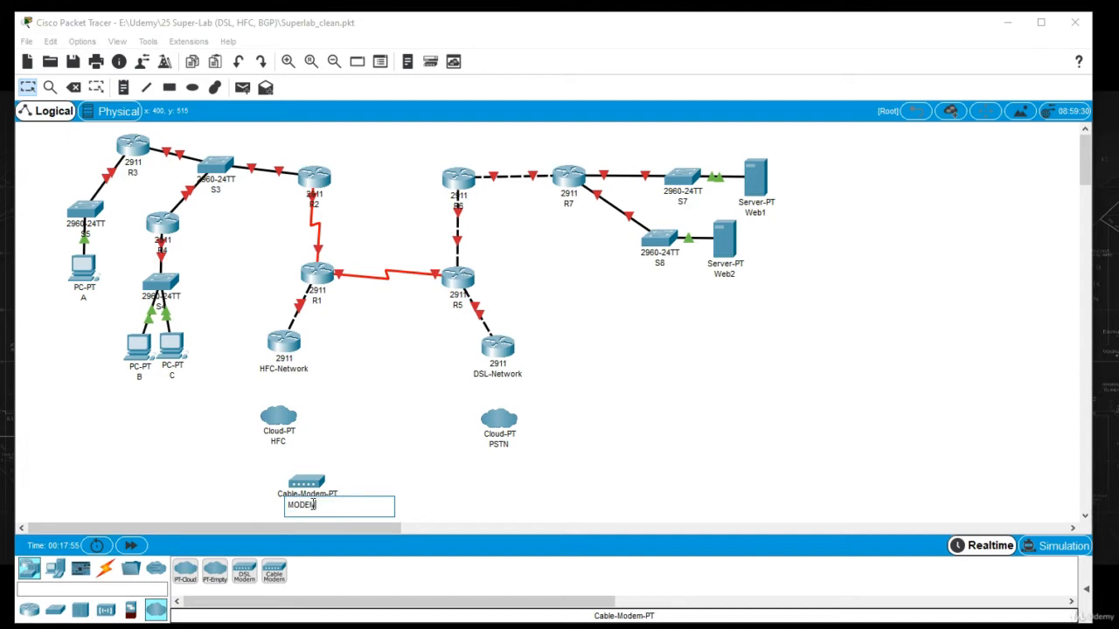
left_click(394, 476)
Step: Place a DSL Modem below the PSTN cloud and name it MODEM2
left_click_drag(252, 587, 453, 510)
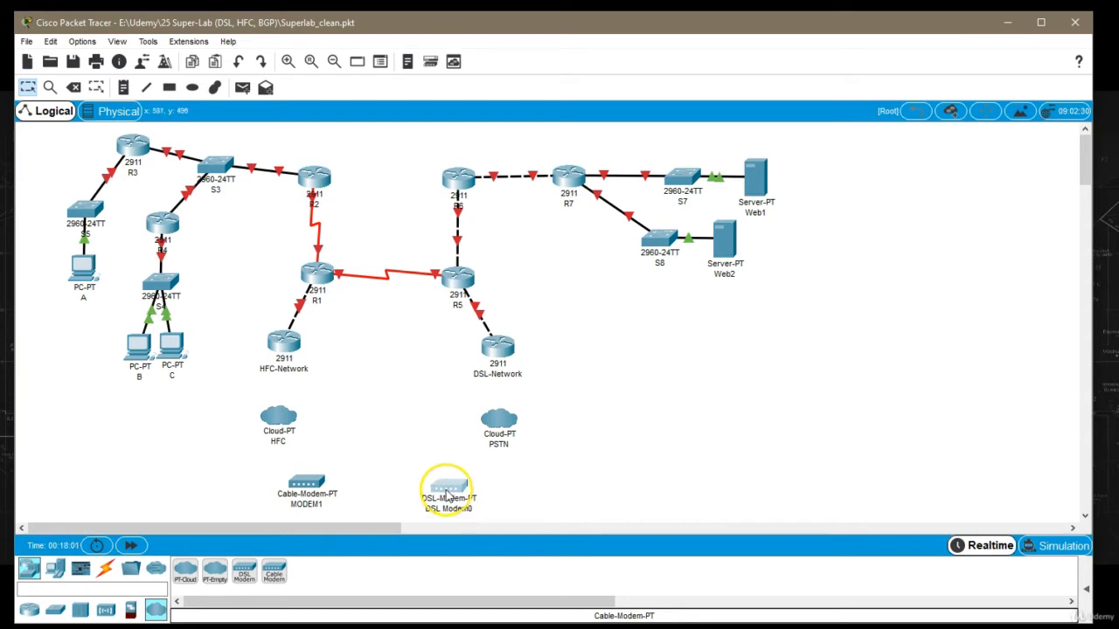
double_click(460, 508)
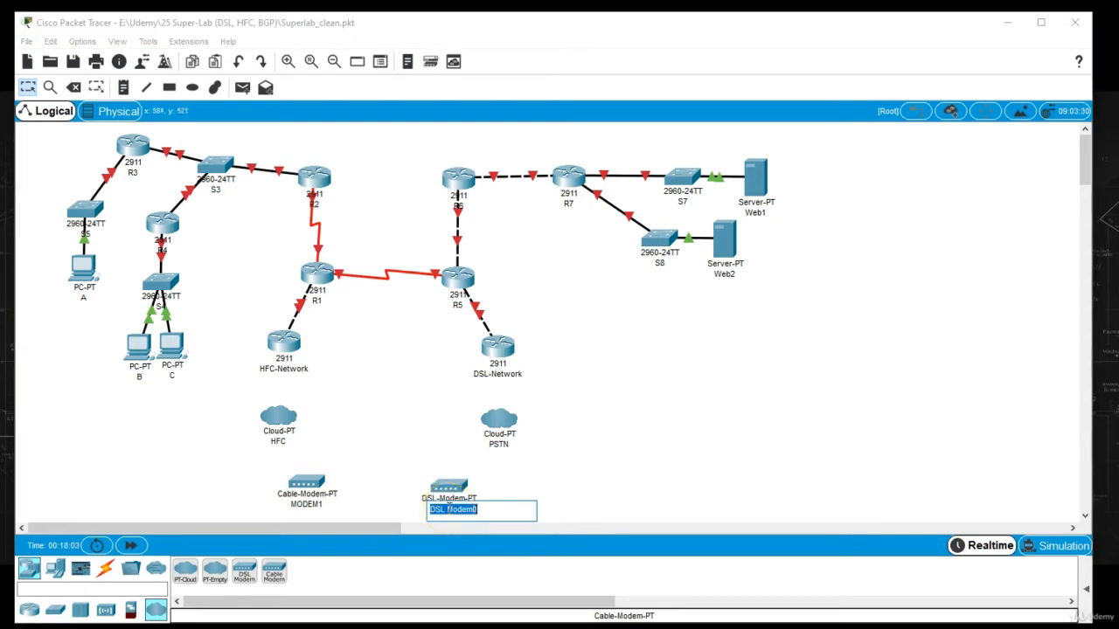
type("MODEM2")
key("Return")
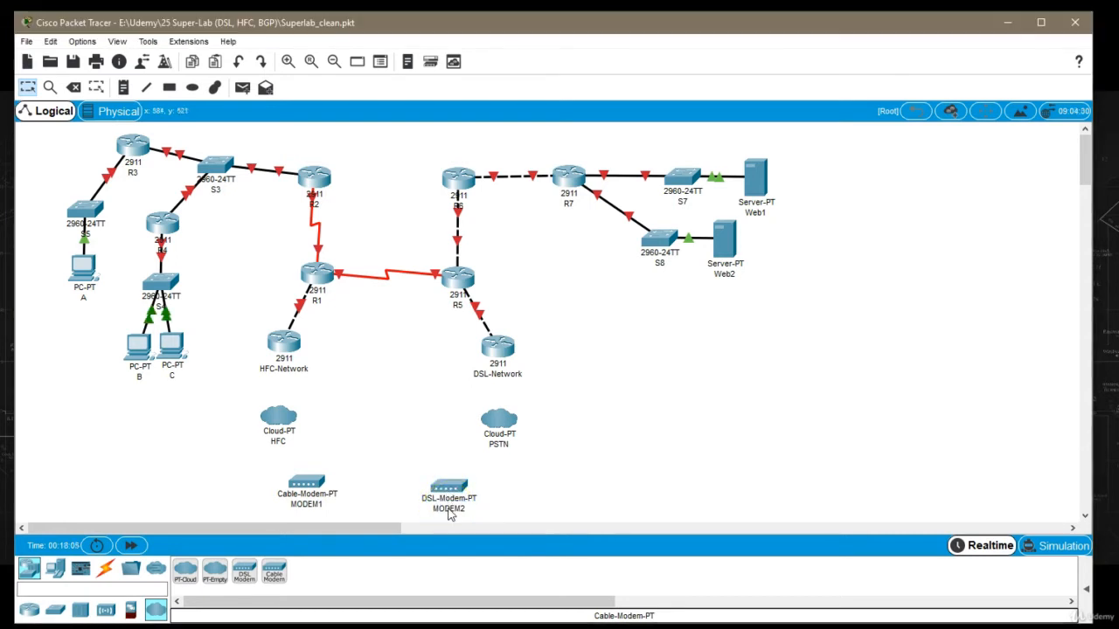
Step: Enlarge the window slightly and shift the whole topology up and to the left to free up workspace
left_click_drag(427, 14, 425, 6)
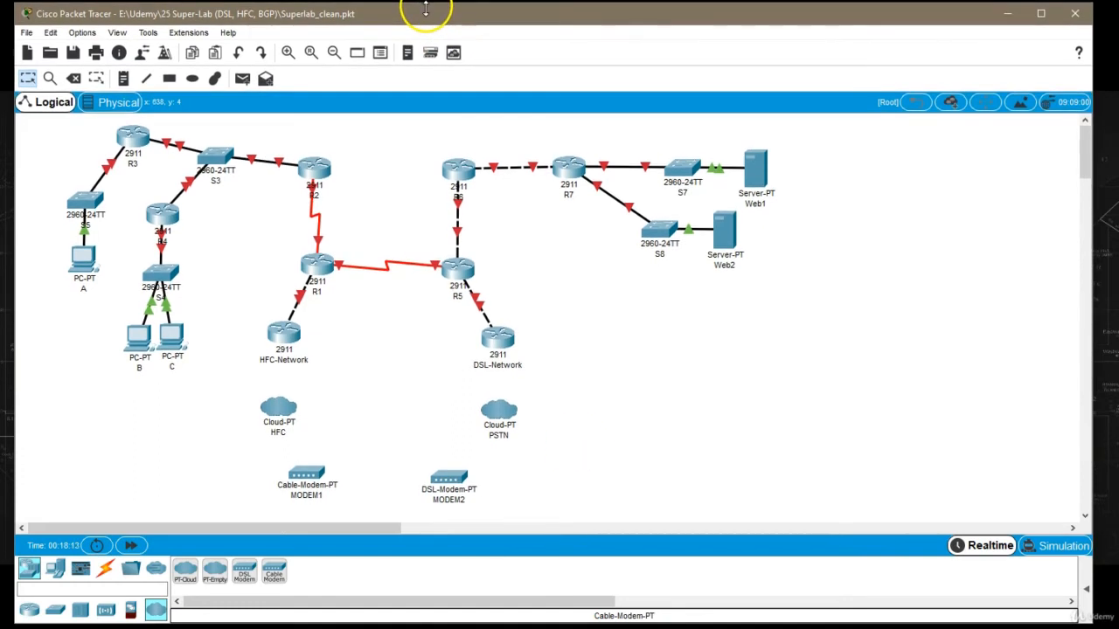
left_click_drag(376, 619, 375, 621)
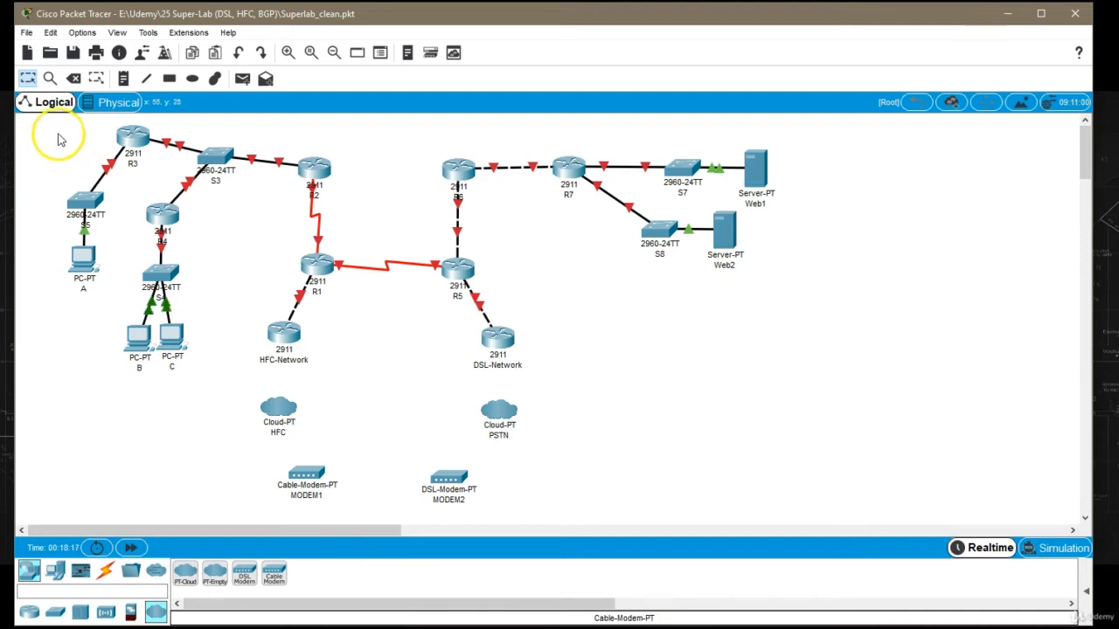
left_click_drag(55, 130, 182, 355)
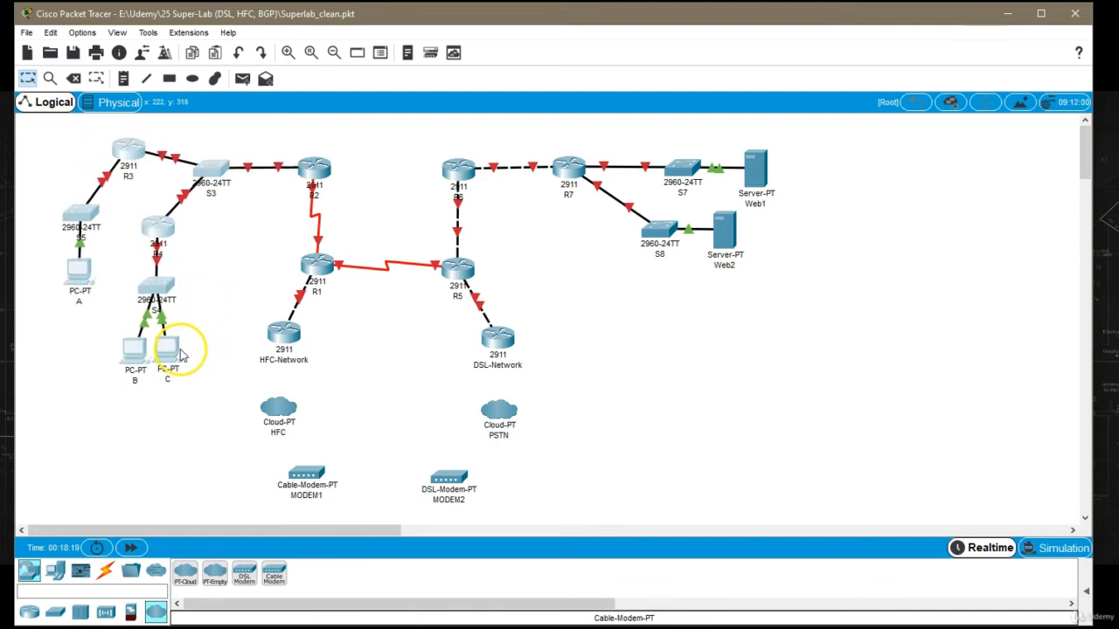
left_click_drag(39, 131, 809, 502)
left_click_drag(512, 411, 490, 401)
left_click(635, 405)
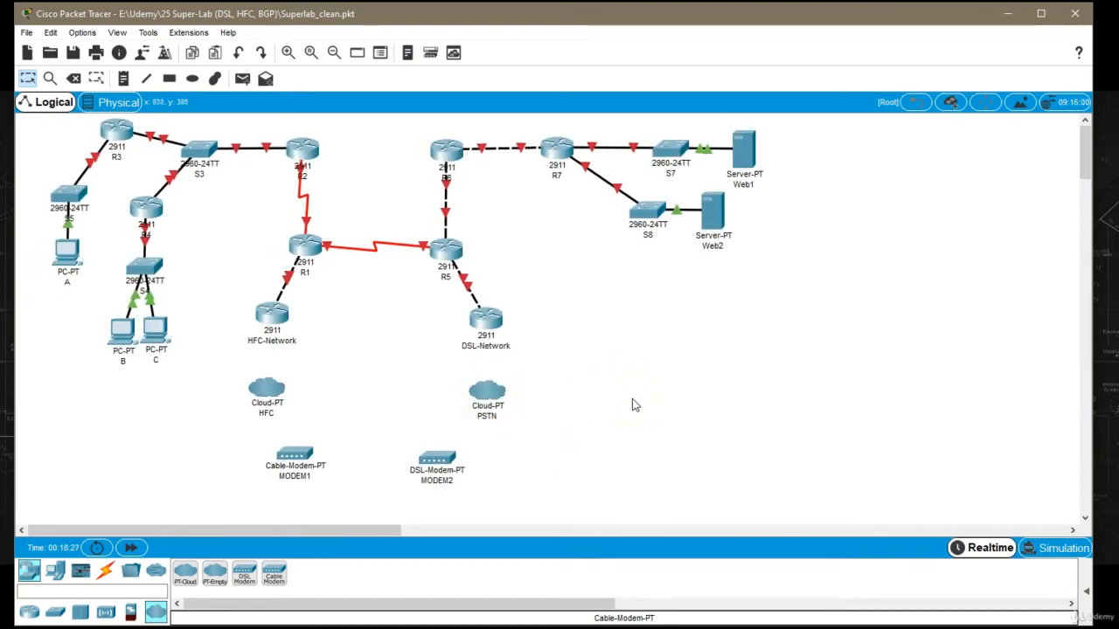
Step: Duplicate router R6 twice, place one copy to the left of MODEM1 and name it HFC-Home
left_click(441, 155)
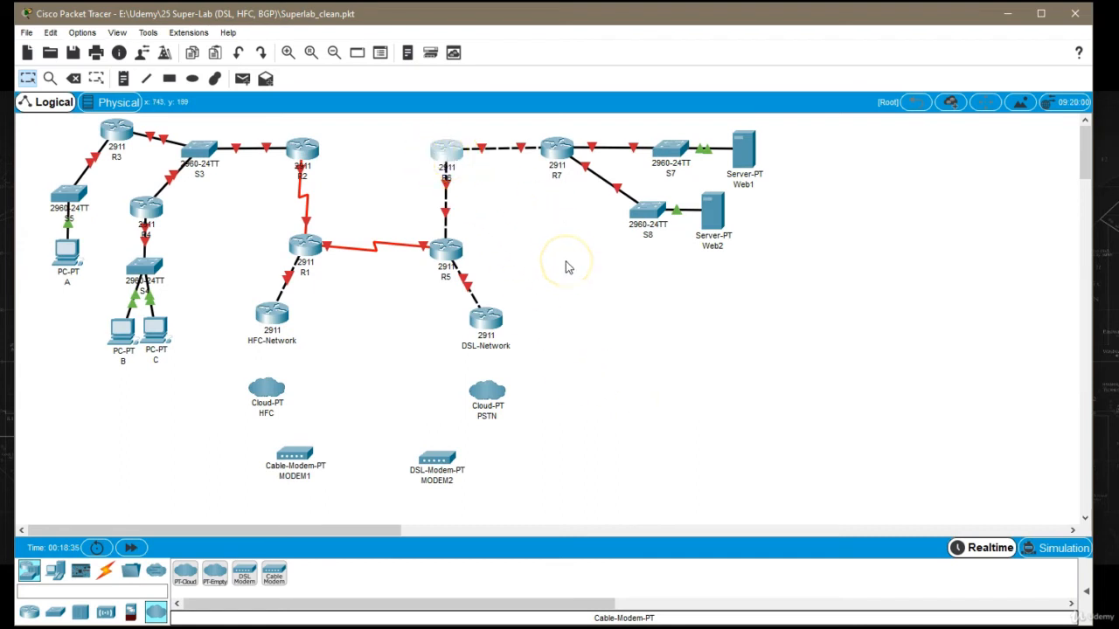
key("ctrl+v")
key("ctrl+v")
left_click_drag(446, 153, 194, 457)
double_click(188, 483)
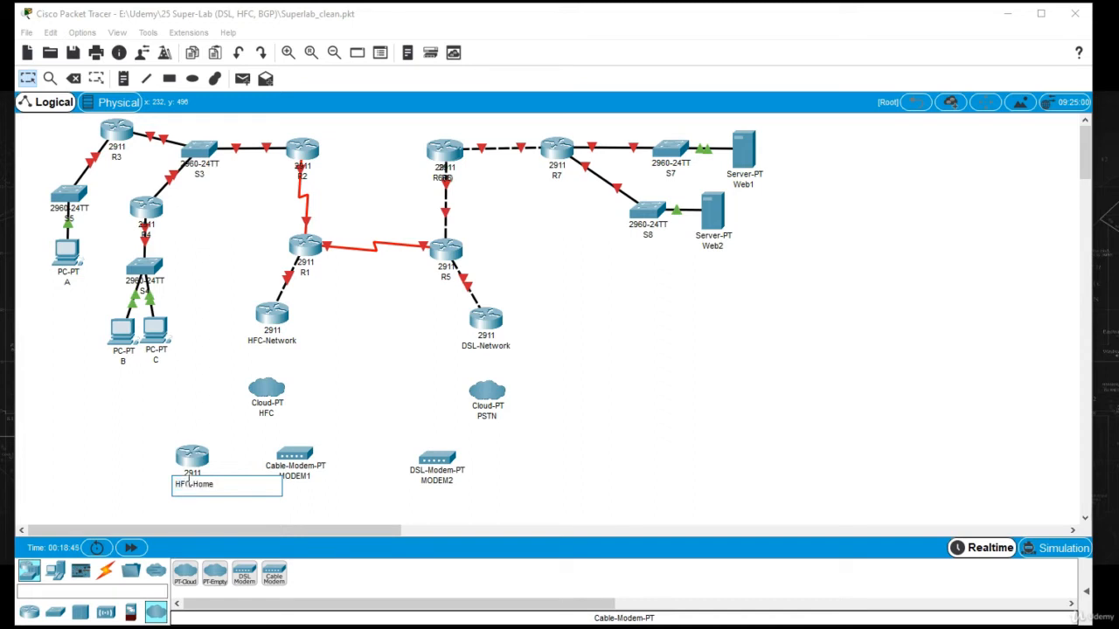
left_click(126, 444)
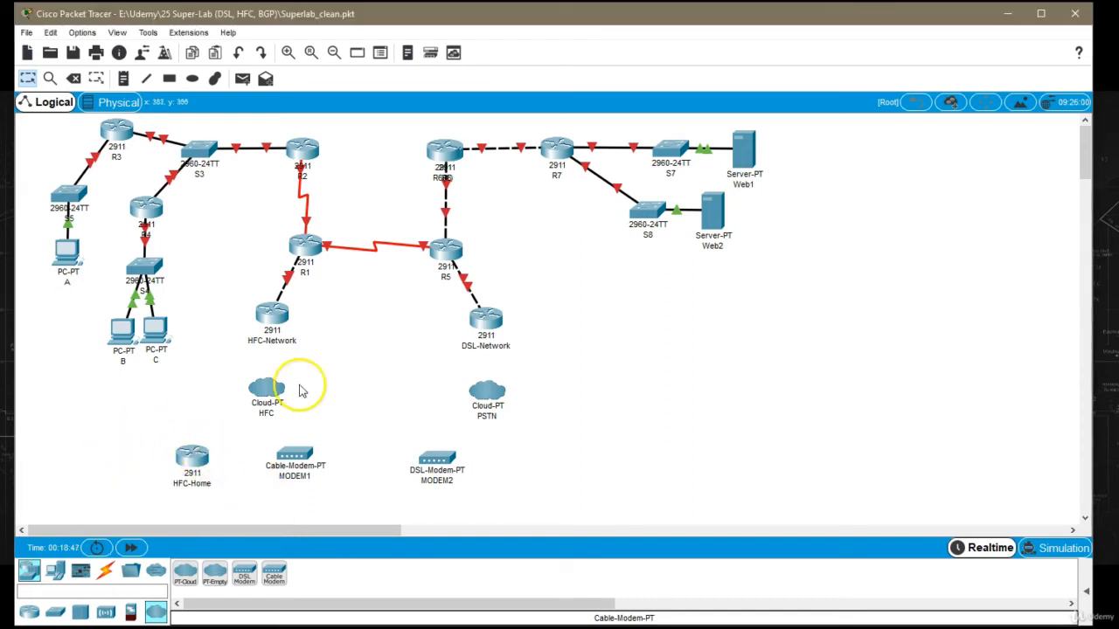
Step: Place the other copy of router R6 to the right of MODEM2 and name it DSL-Home
left_click_drag(461, 154, 534, 470)
left_click(529, 485)
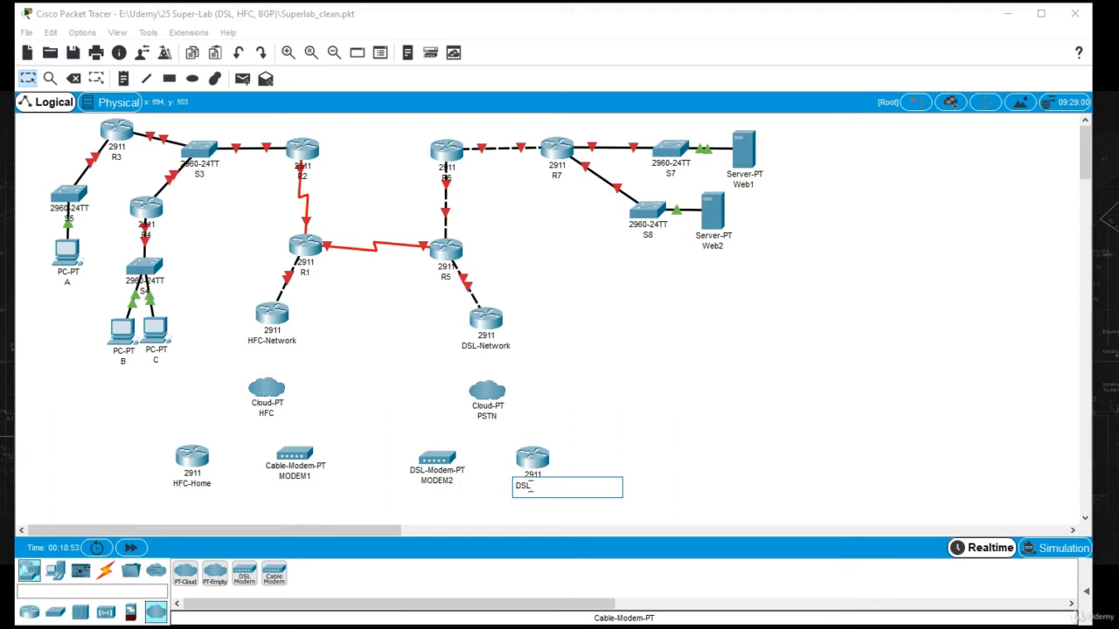
type("DSL-Home")
left_click(642, 377)
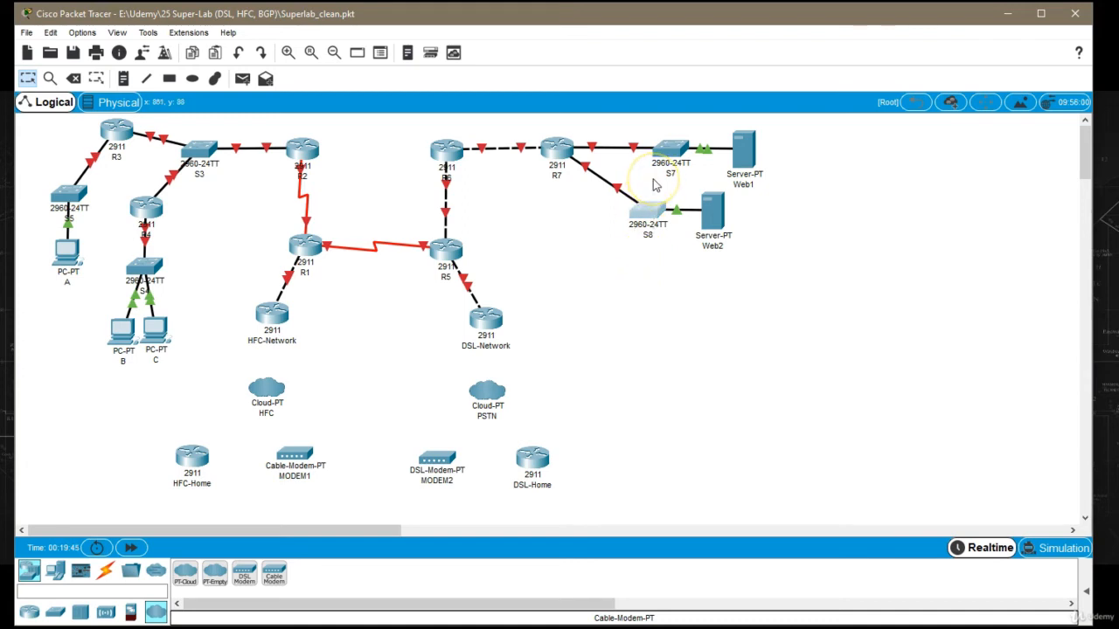
Step: Duplicate switch S8 twice, placing one copy left of HFC-Home as HFC-SW and one right of DSL-Home as DSL-SW
key("ctrl+v")
left_click_drag(653, 185, 623, 469)
left_click_drag(655, 203, 125, 462)
left_click(121, 478)
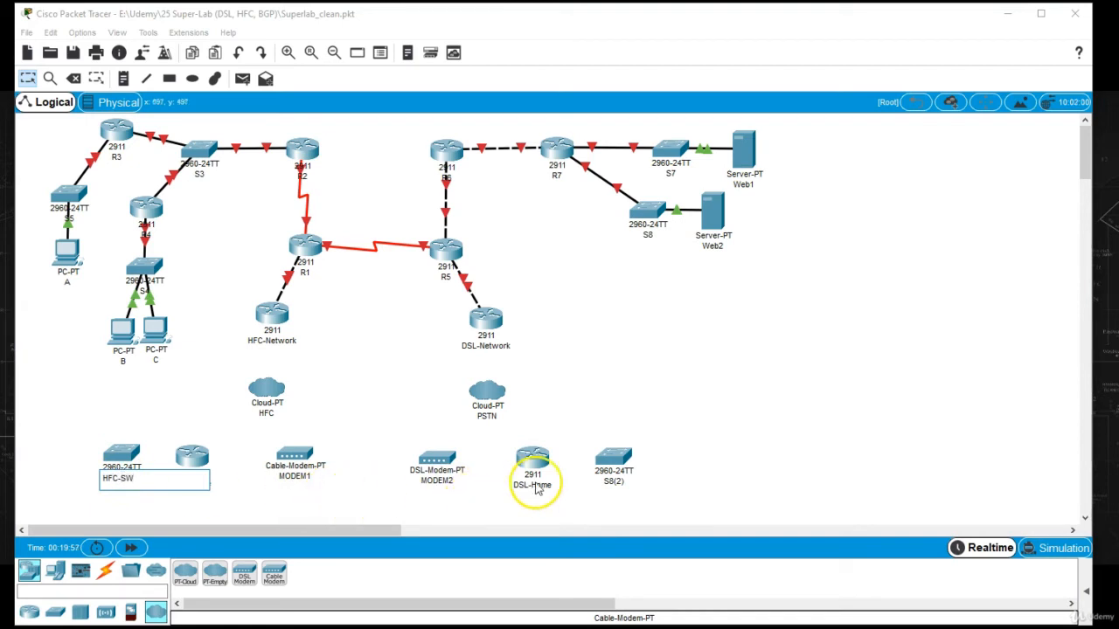
left_click(611, 484)
left_click(612, 484)
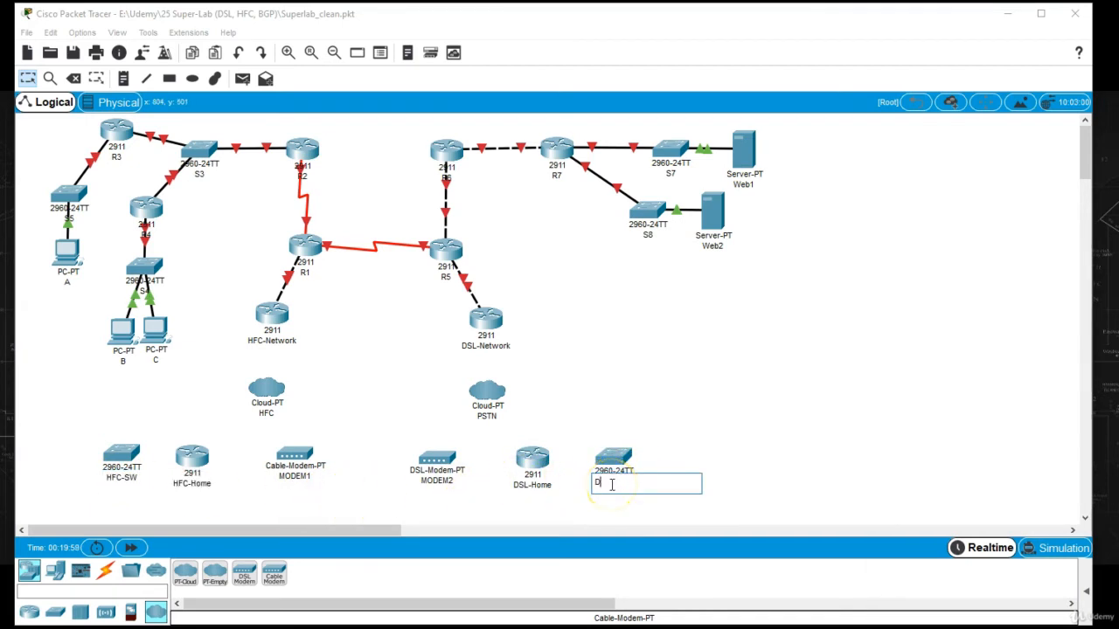
key("Return")
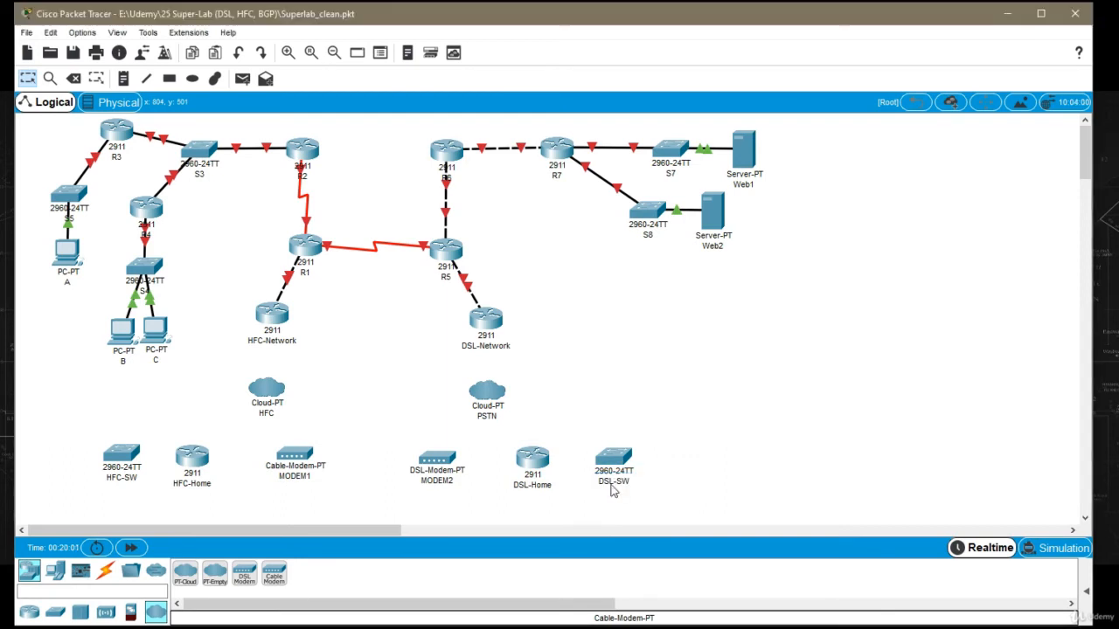
Step: Place two PCs one above the other to the left of switch HFC-SW
left_click(54, 570)
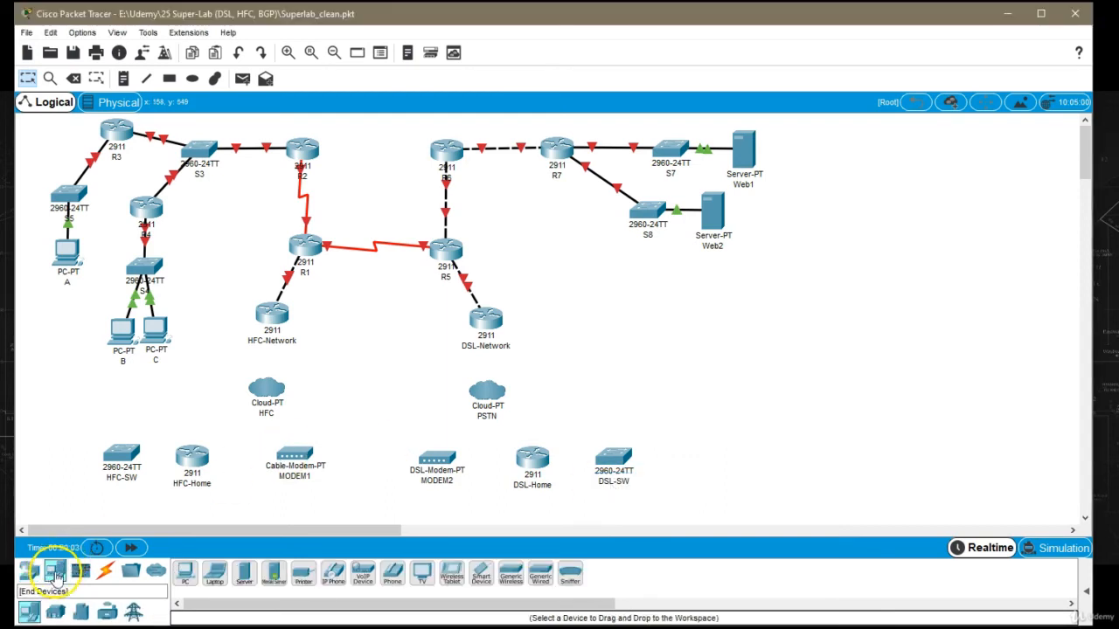
left_click(184, 572)
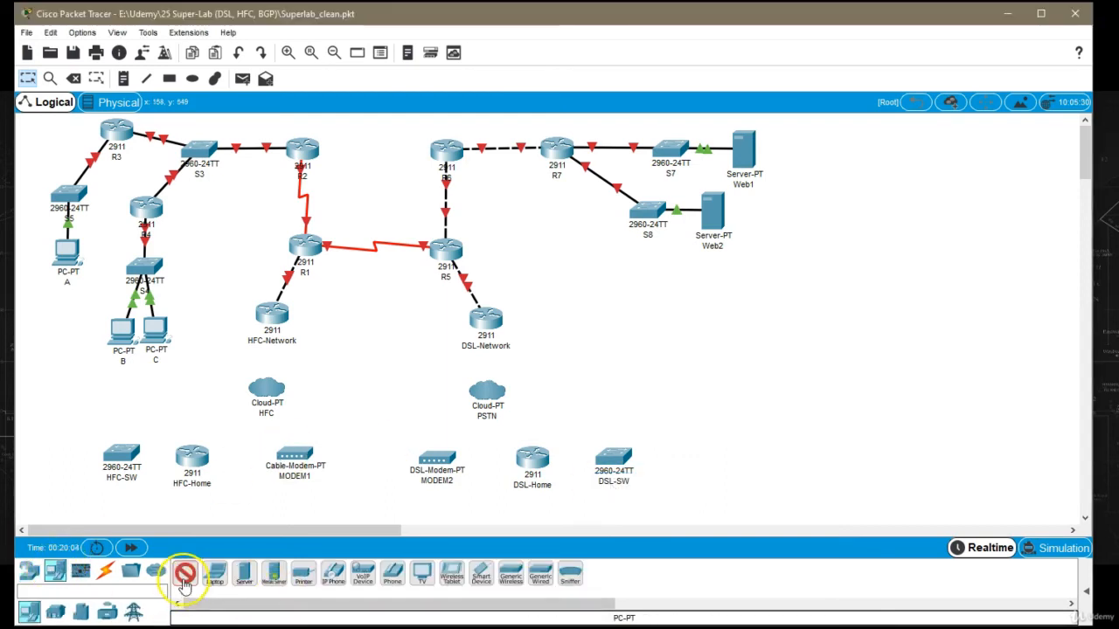
left_click(54, 417)
left_click(184, 572)
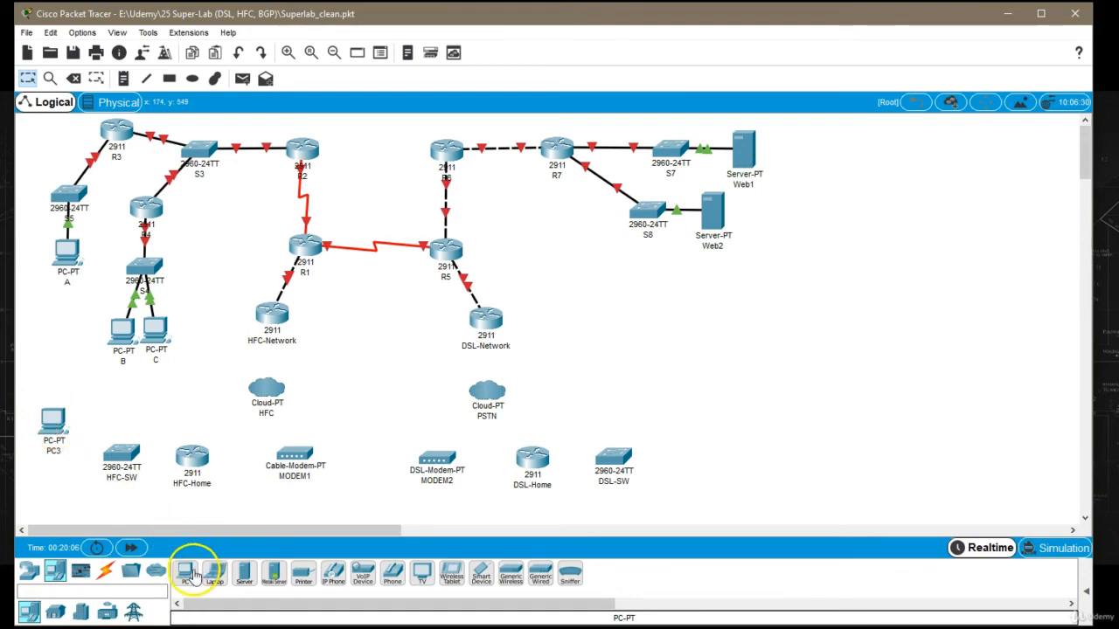
left_click(55, 481)
left_click_drag(57, 485, 66, 481)
Step: Place two PCs one above the other to the right of switch DSL-SW
left_click(185, 573)
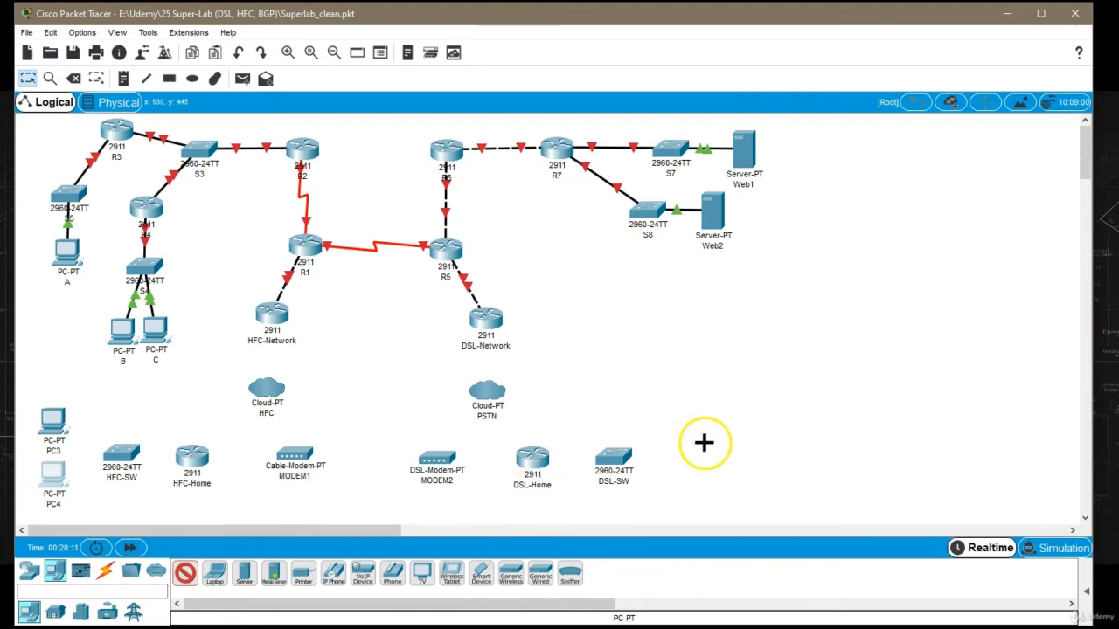
left_click(678, 437)
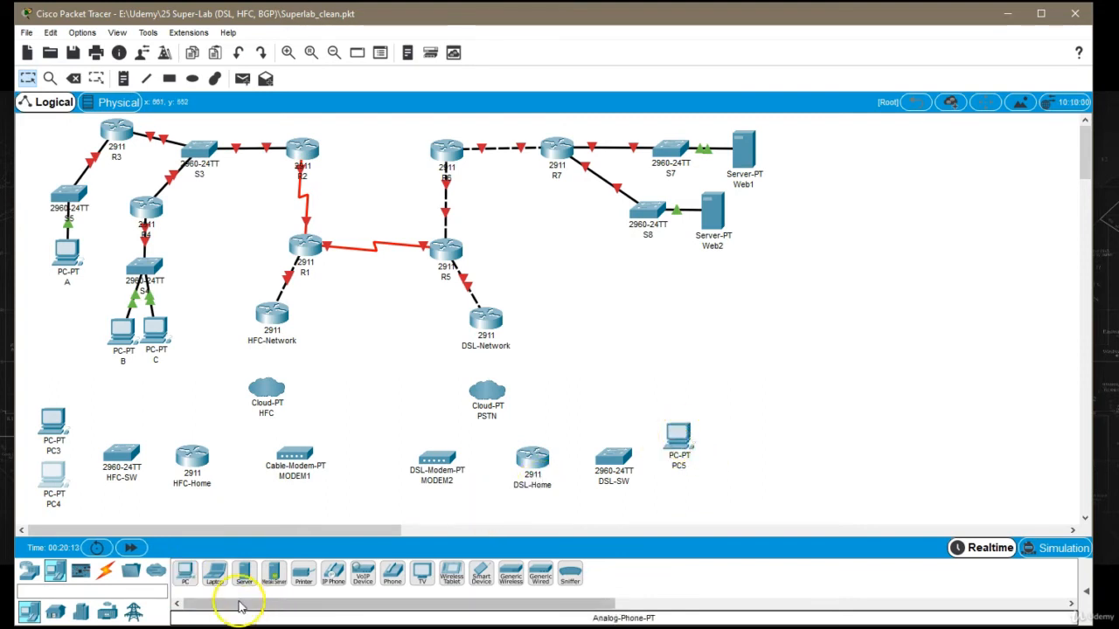
left_click(193, 579)
left_click(678, 493)
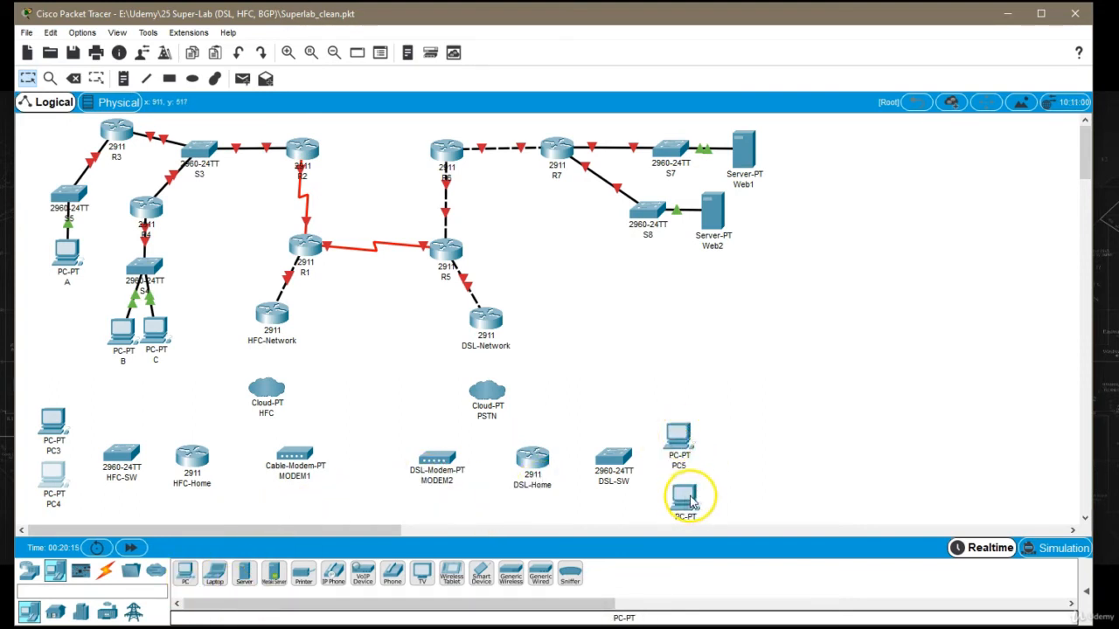
left_click_drag(679, 495, 683, 492)
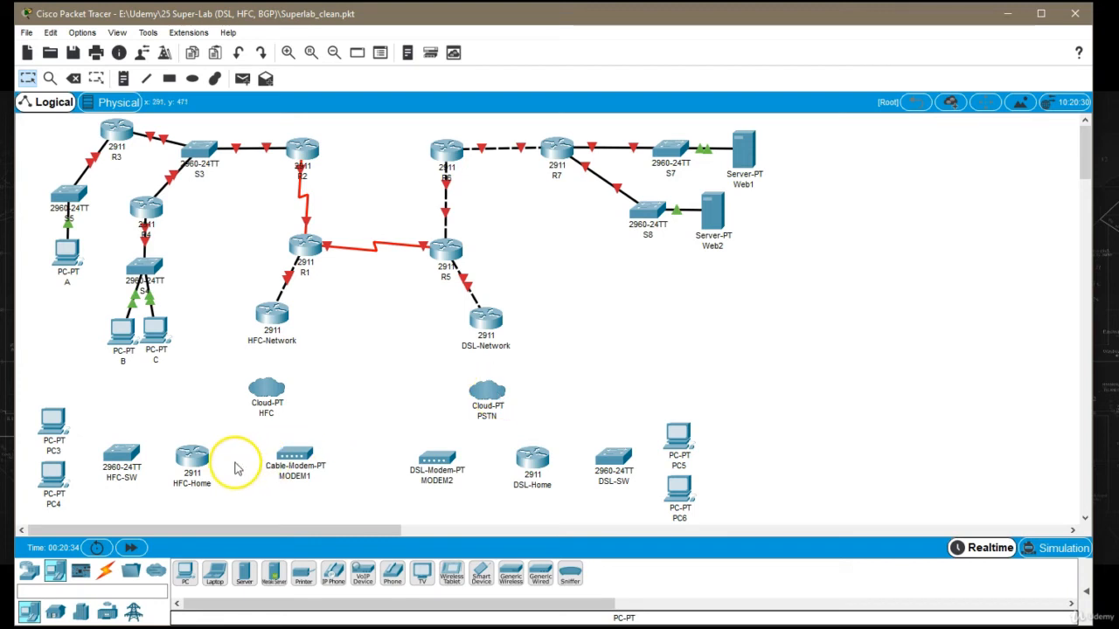
Step: Rename the PCs beside HFC-SW as D and E, and those beside DSL-SW as F and G, from top to bottom
left_click(53, 451)
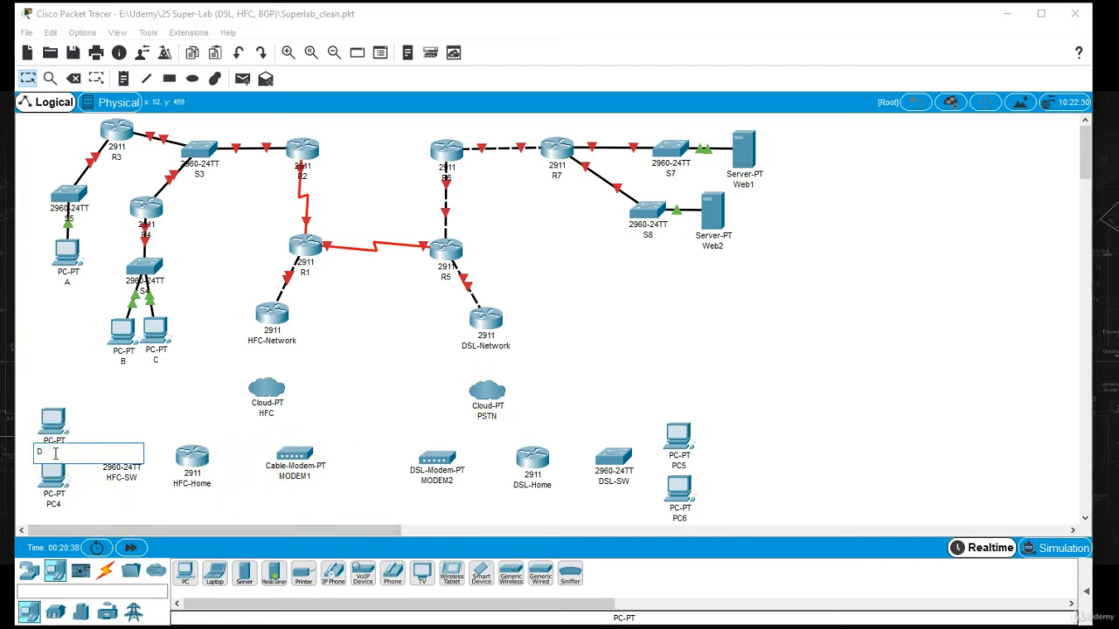
left_click(54, 506)
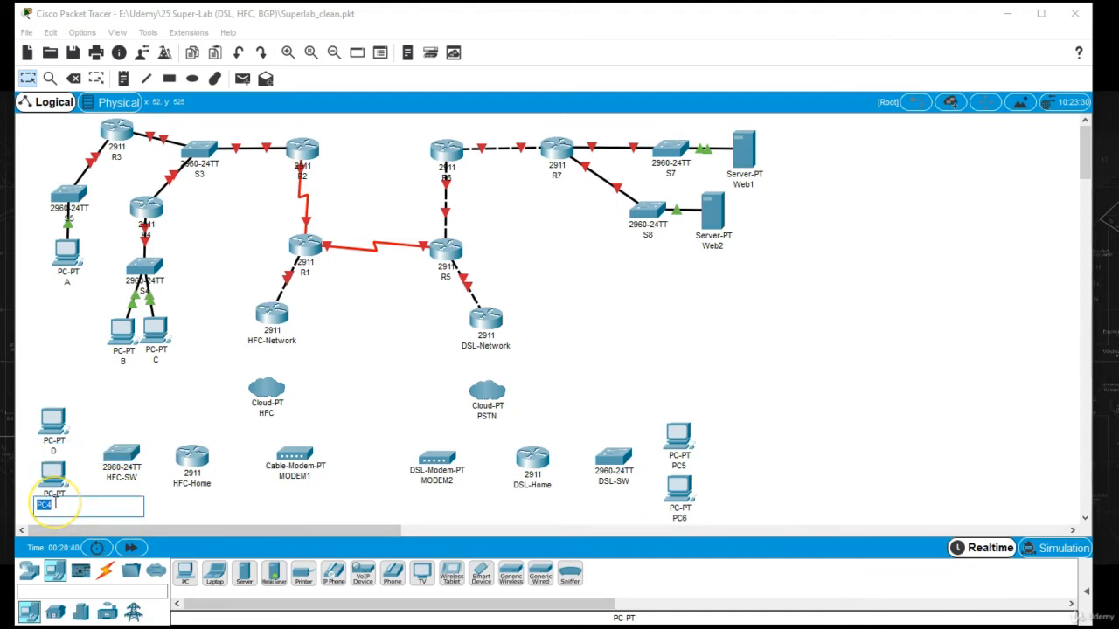
type("E")
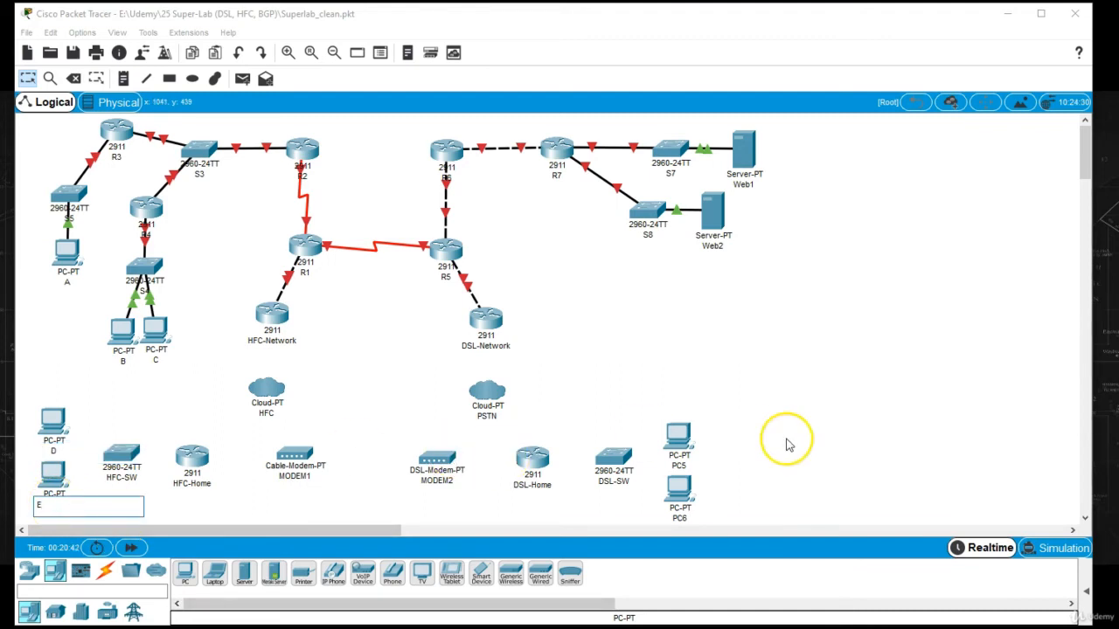
left_click(681, 470)
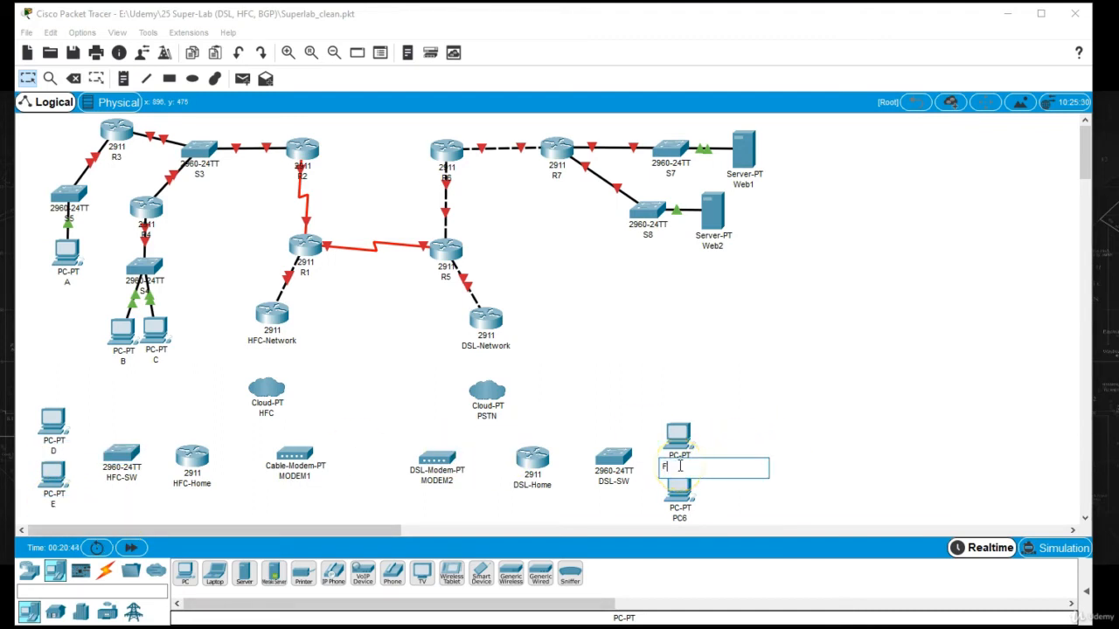
type("F")
left_click(678, 514)
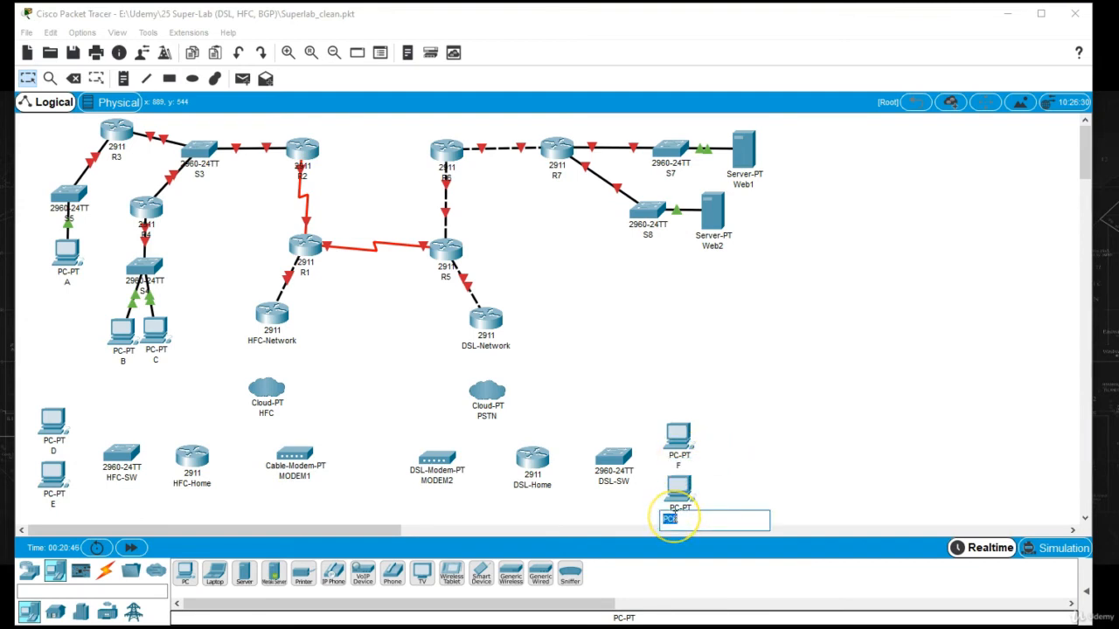
type("G")
key("Return")
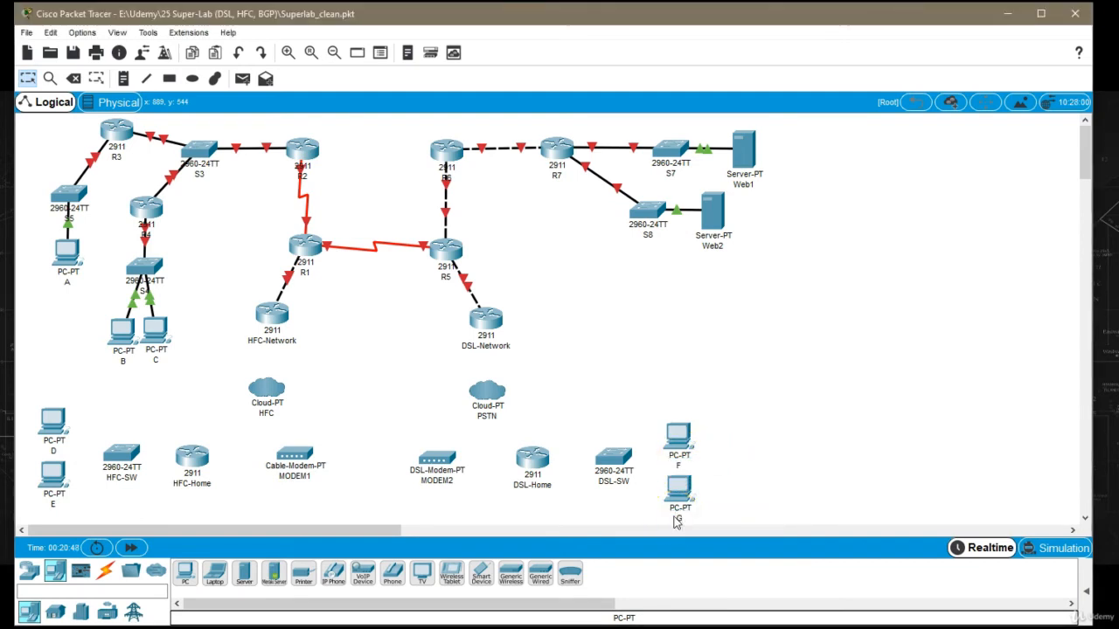
Step: Connect FastEthernet0 of PC D to FastEthernet0/21 of switch HFC-SW with a Copper Straight-Through cable
left_click(106, 571)
left_click(243, 573)
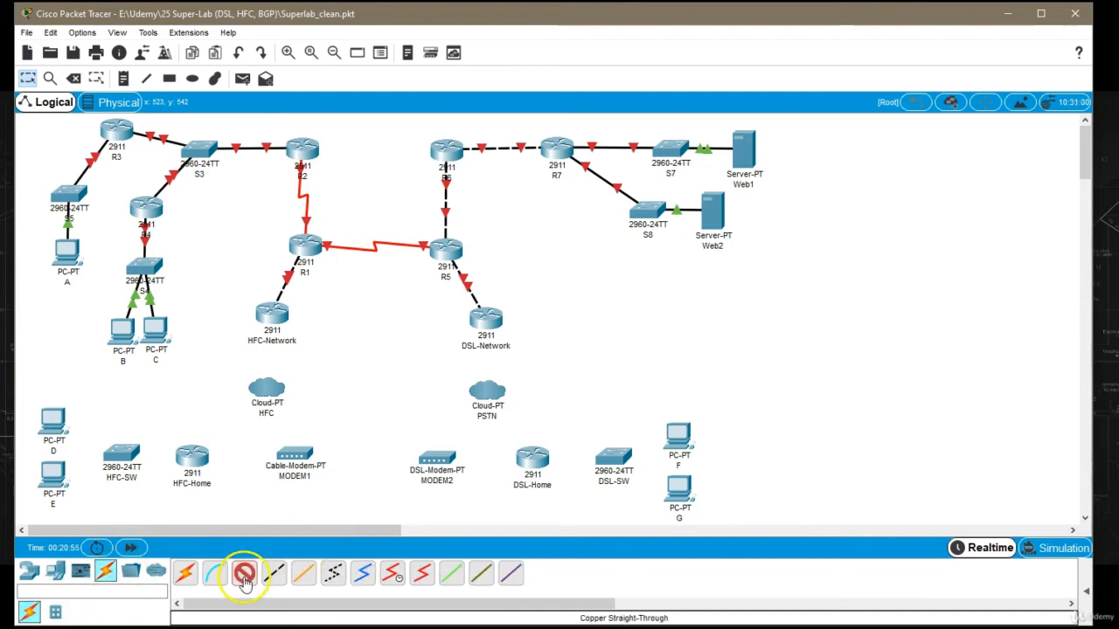
left_click(54, 424)
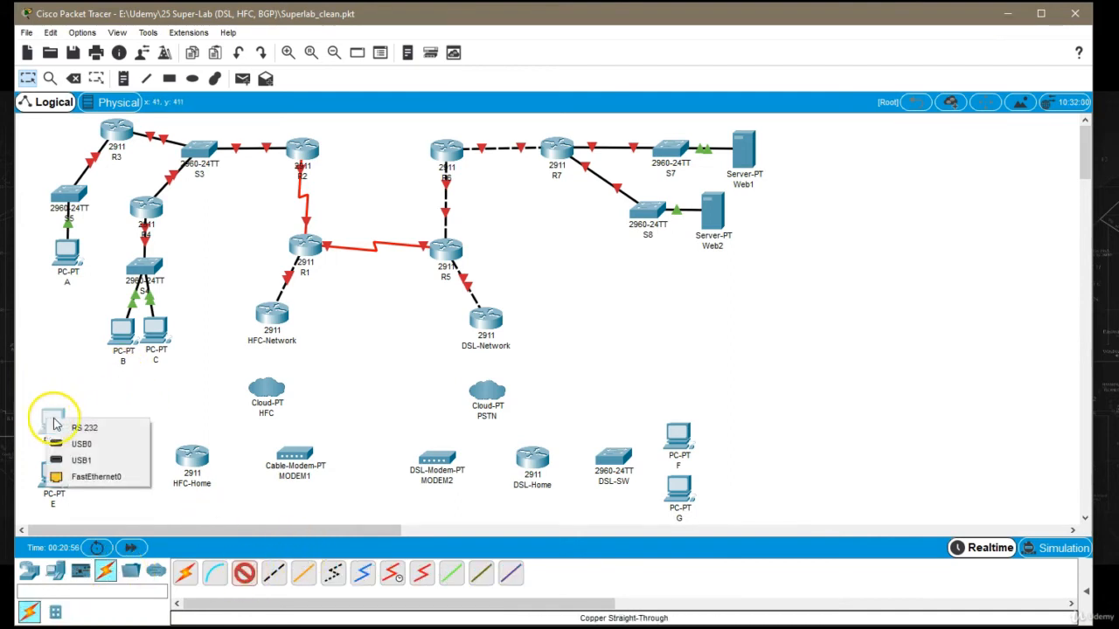
left_click(94, 477)
left_click(118, 456)
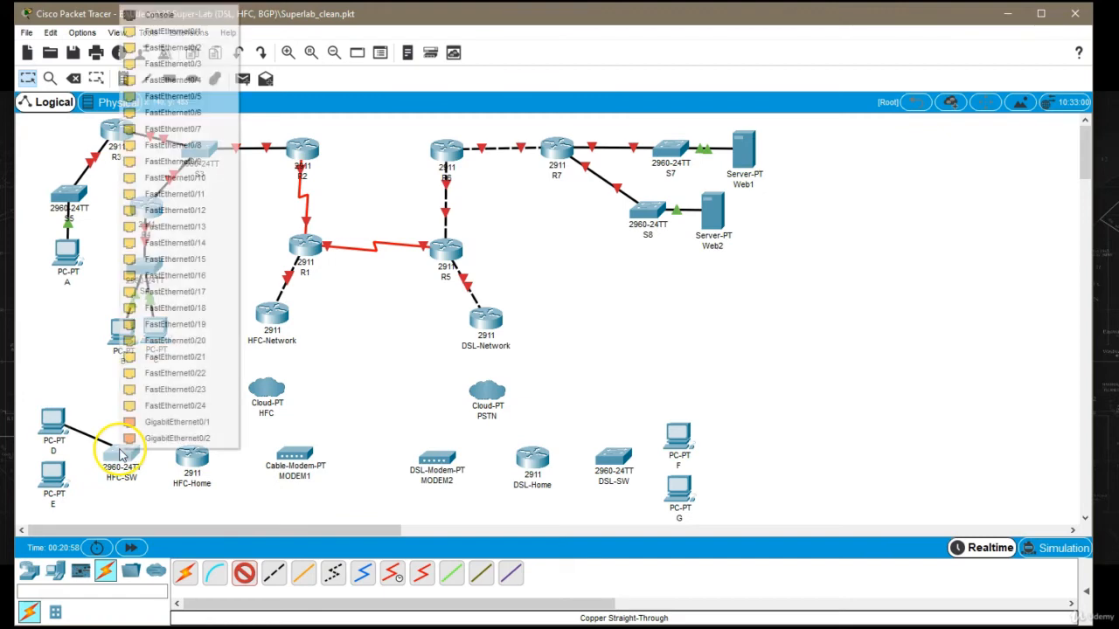
left_click(179, 356)
Step: Connect FastEthernet0 of PC E to a free FastEthernet port of switch HFC-SW with a Copper Straight-Through cable
left_click(244, 573)
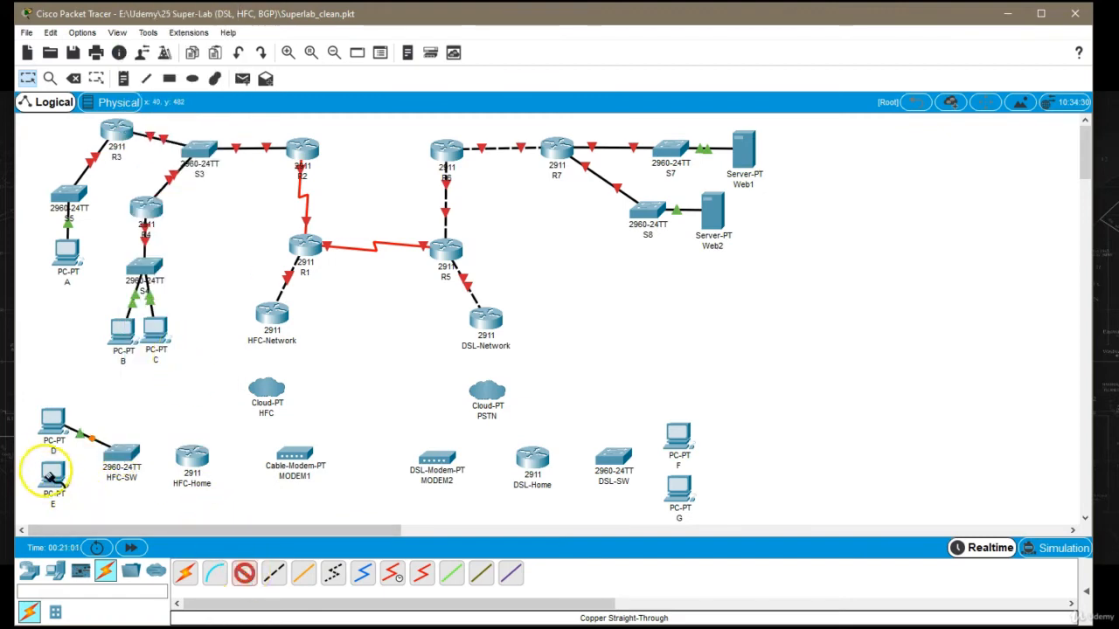
left_click(52, 477)
left_click(87, 529)
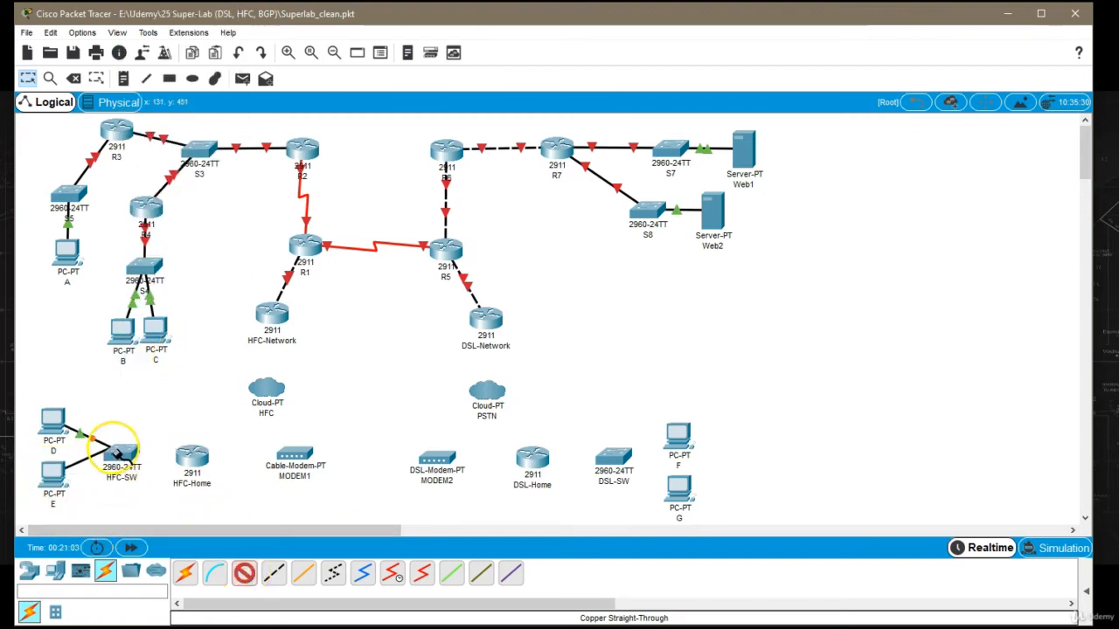
left_click(118, 454)
left_click(177, 359)
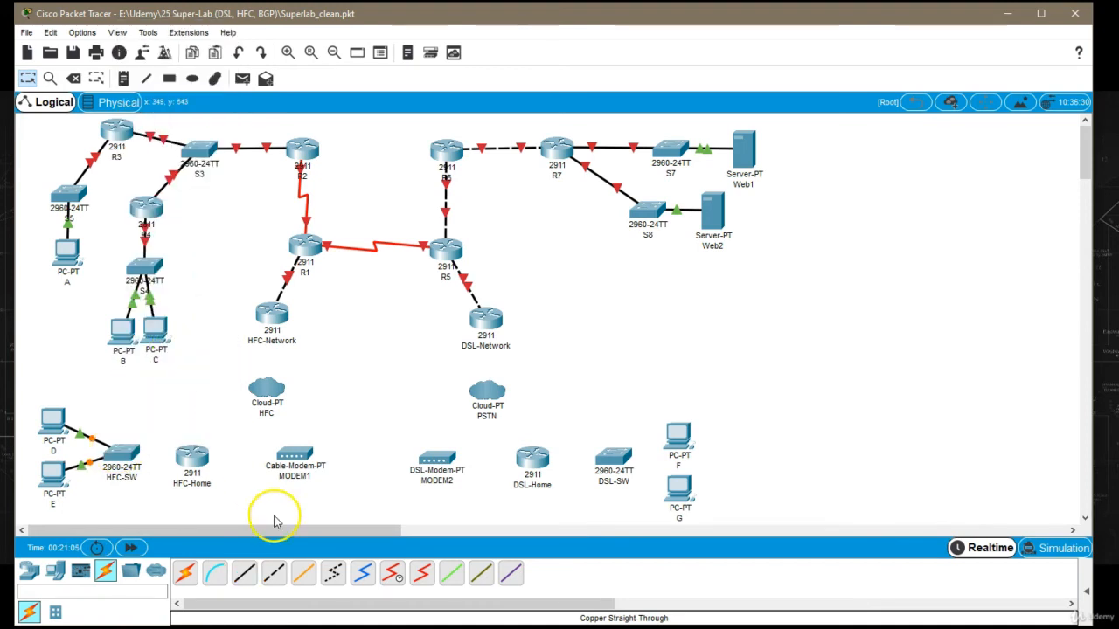
Step: Connect FastEthernet0 of PC F to FastEthernet0/19 of switch DSL-SW with a Copper Straight-Through cable
left_click(244, 573)
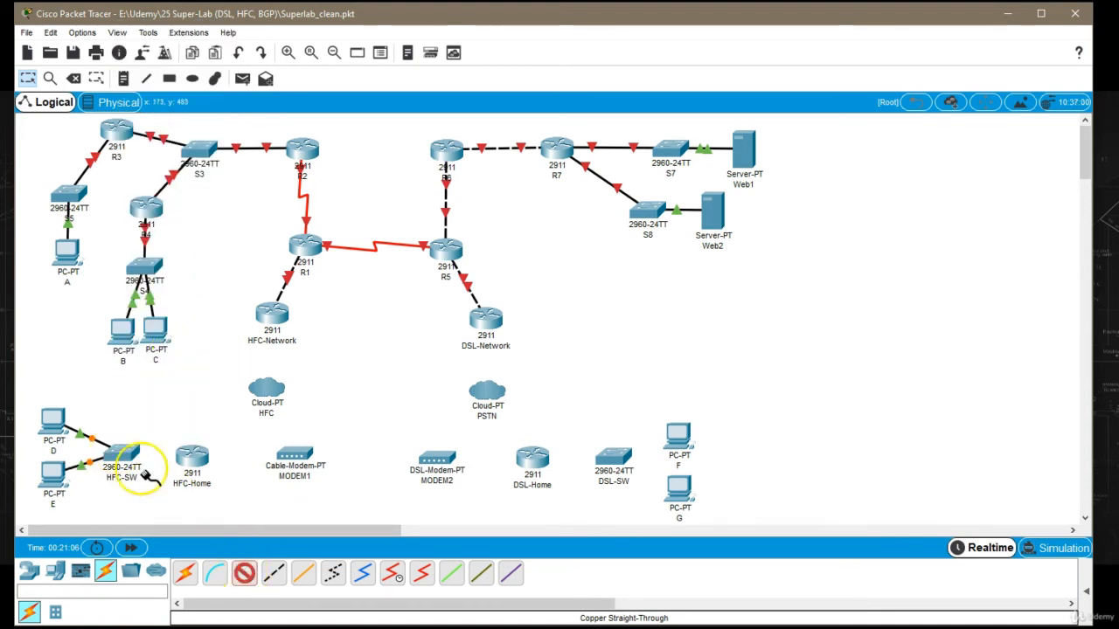
left_click(679, 437)
left_click(725, 492)
left_click(613, 456)
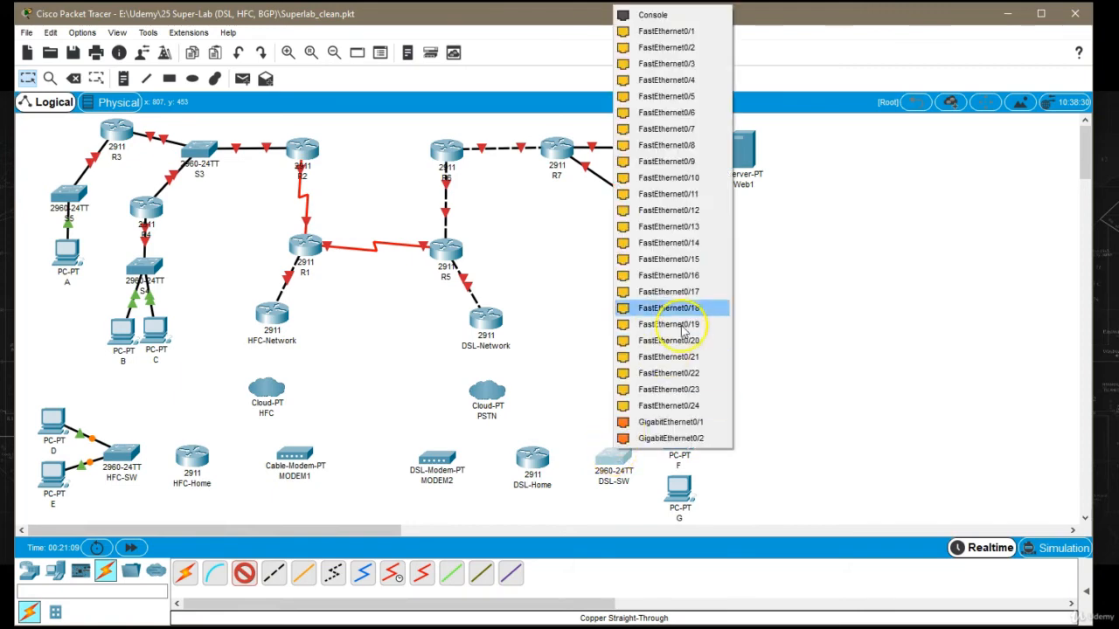
left_click(682, 325)
Step: Connect FastEthernet0 of PC G to a free FastEthernet port of switch DSL-SW with a Copper Straight-Through cable
left_click(244, 574)
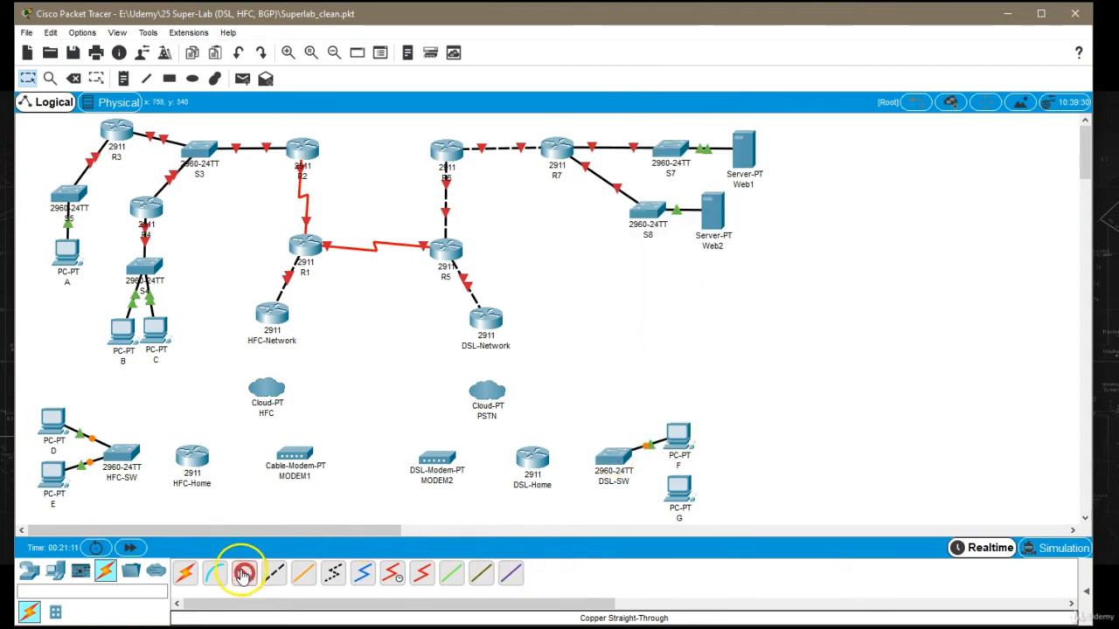
left_click(665, 492)
left_click(721, 551)
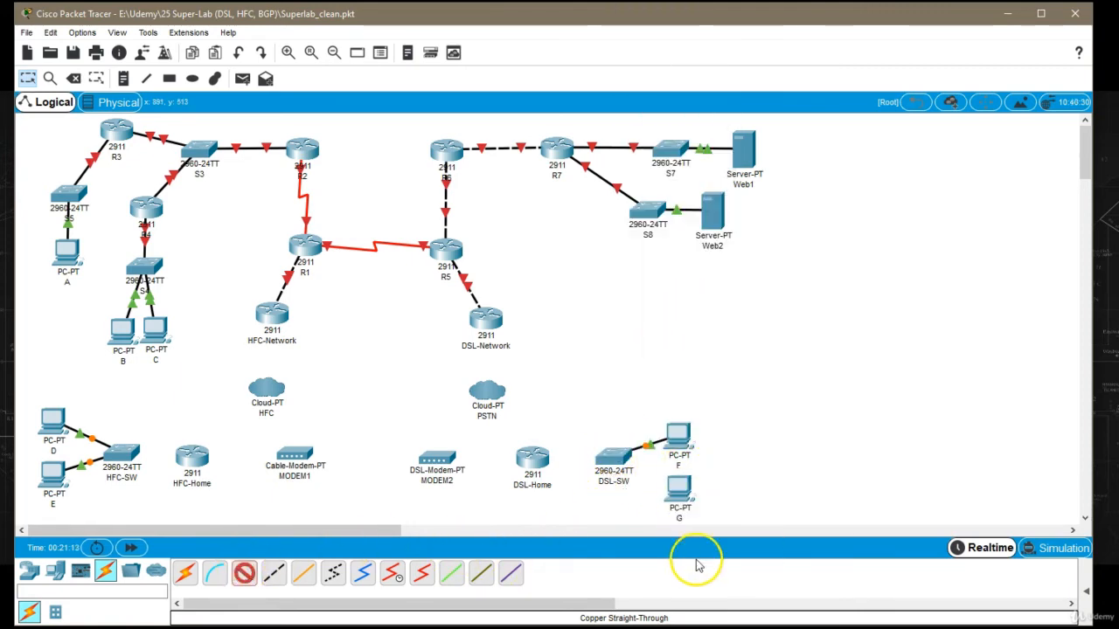
left_click(626, 477)
left_click(664, 327)
Step: Connect GigabitEthernet0/1 of router HFC-Home to a free port of switch HFC-SW with a Copper Straight-Through cable
left_click(244, 573)
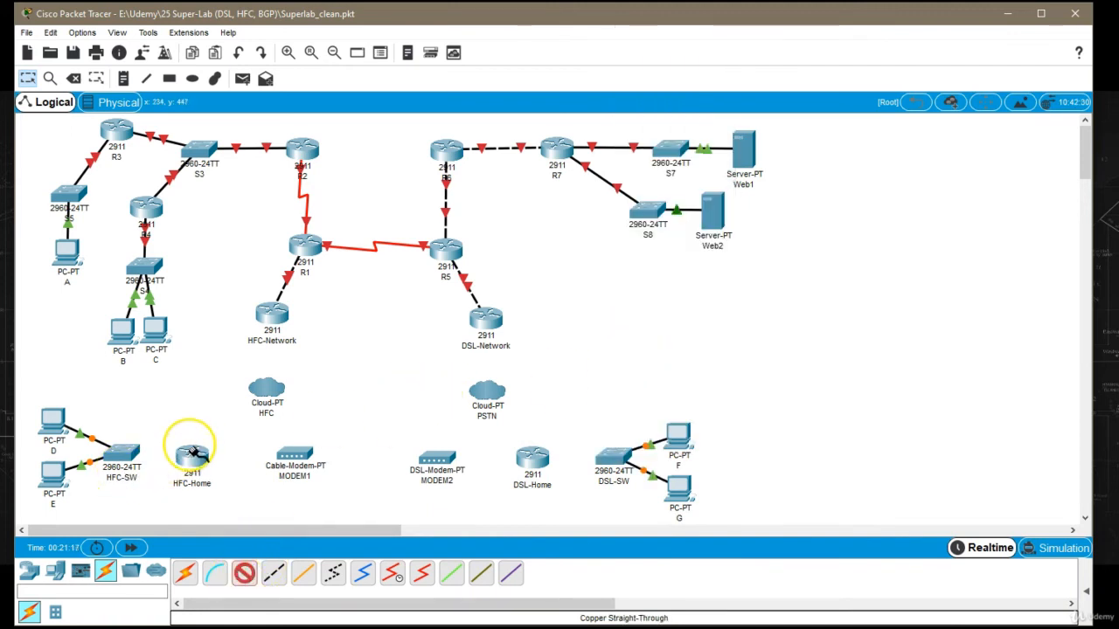
left_click(190, 453)
left_click(248, 505)
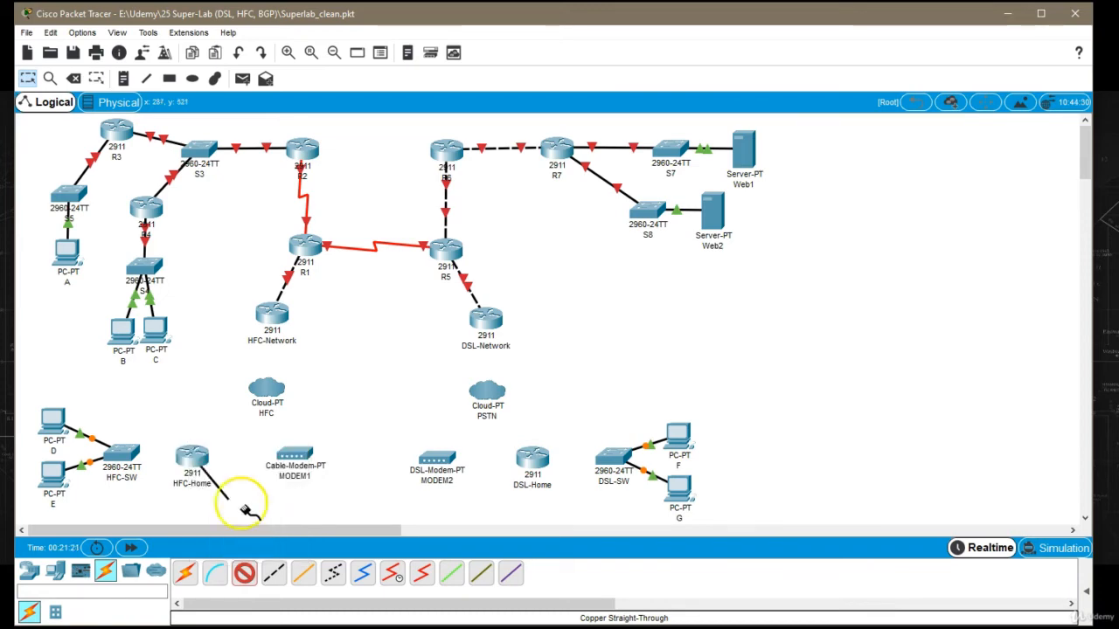
left_click(127, 456)
left_click(201, 437)
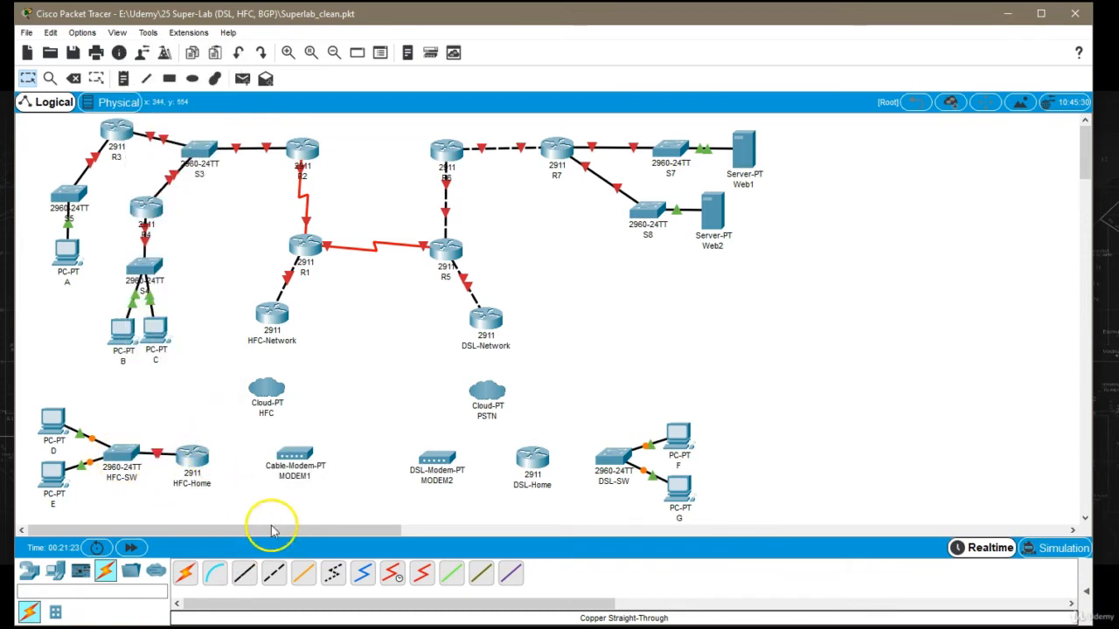
Step: Connect GigabitEthernet0/1 of router DSL-Home to a free port of switch DSL-SW with a Copper Straight-Through cable
left_click(531, 460)
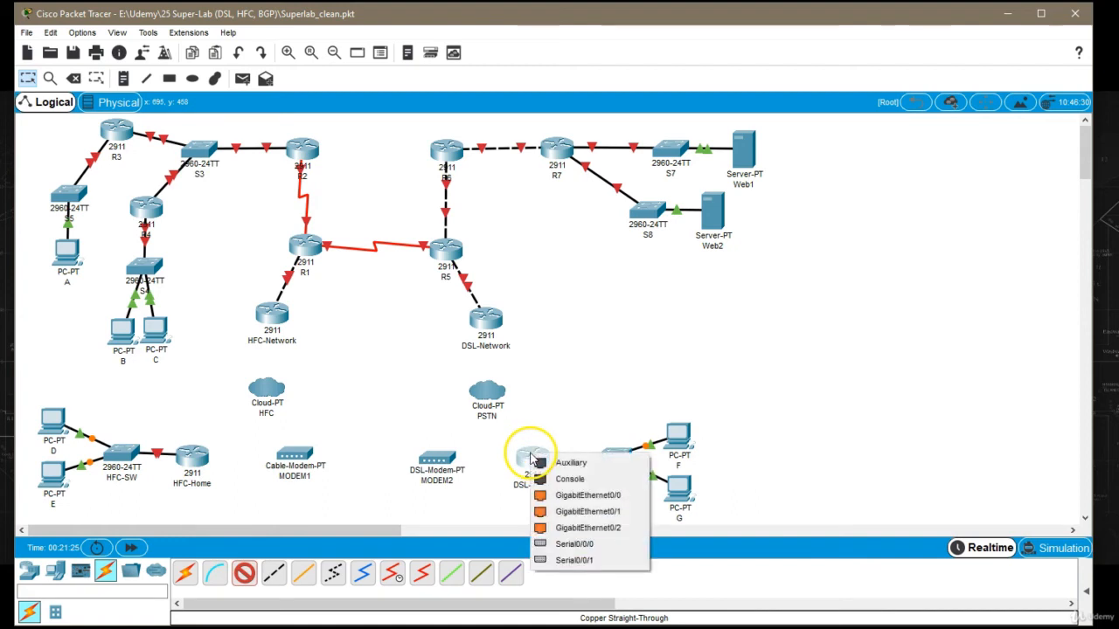
left_click(605, 492)
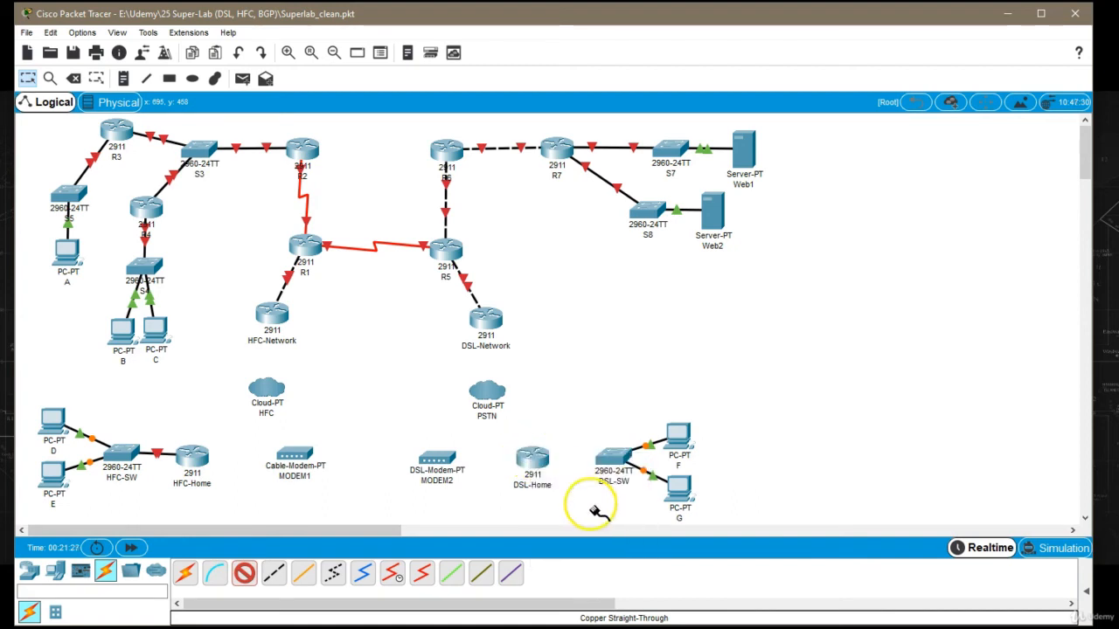
left_click(609, 457)
left_click(638, 434)
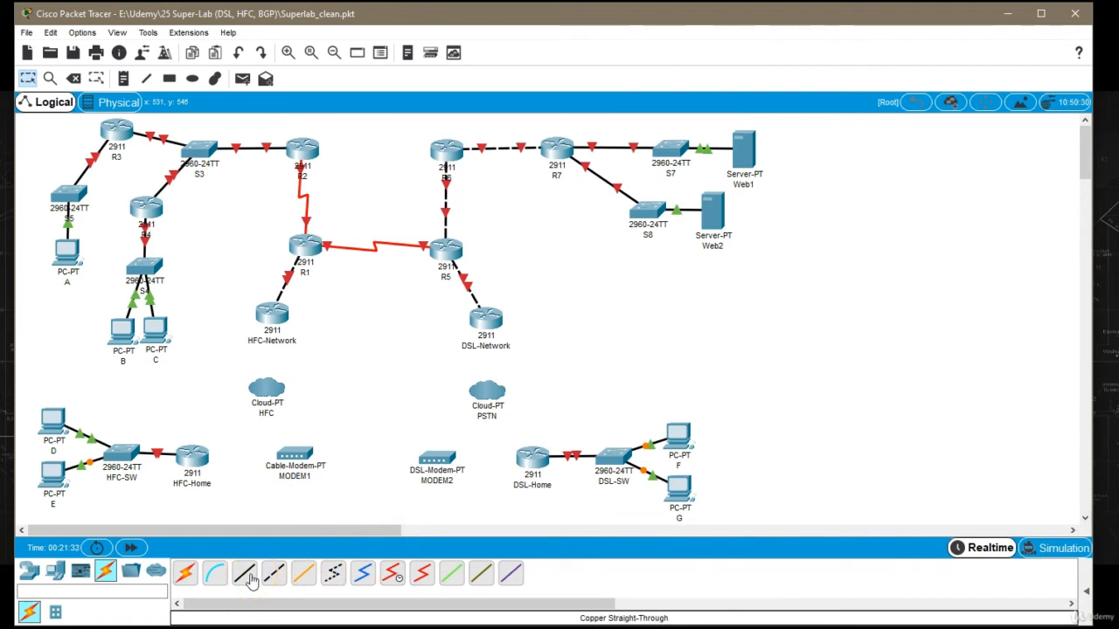
Step: Connect GigabitEthernet0/0 of router HFC-Home to Port 1 of cable modem MODEM1 with a Copper Straight-Through cable
left_click(249, 576)
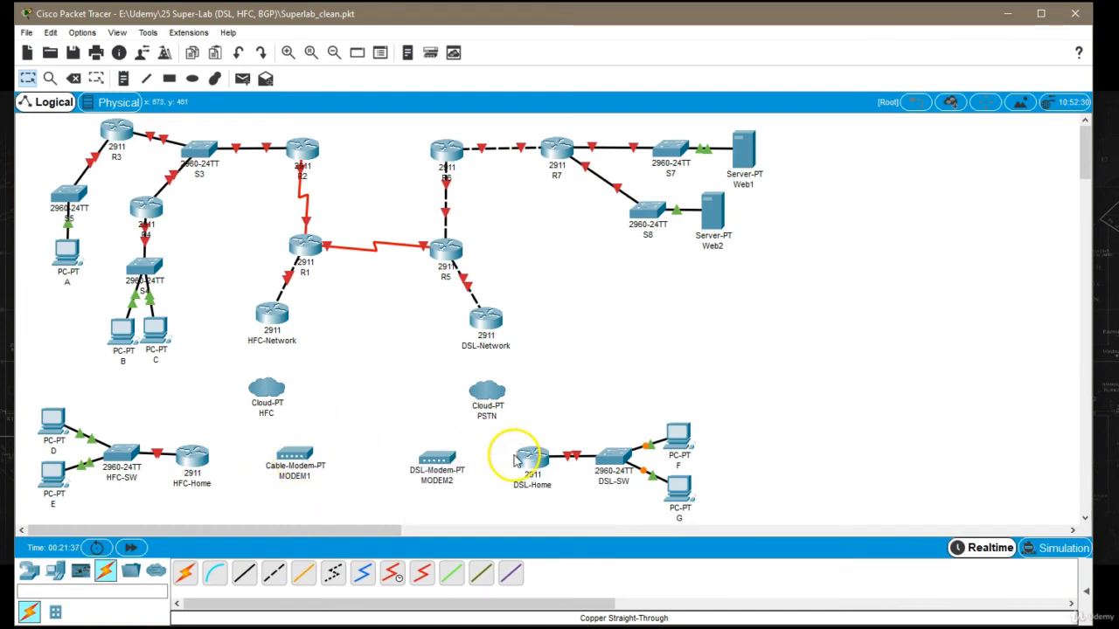
left_click(247, 574)
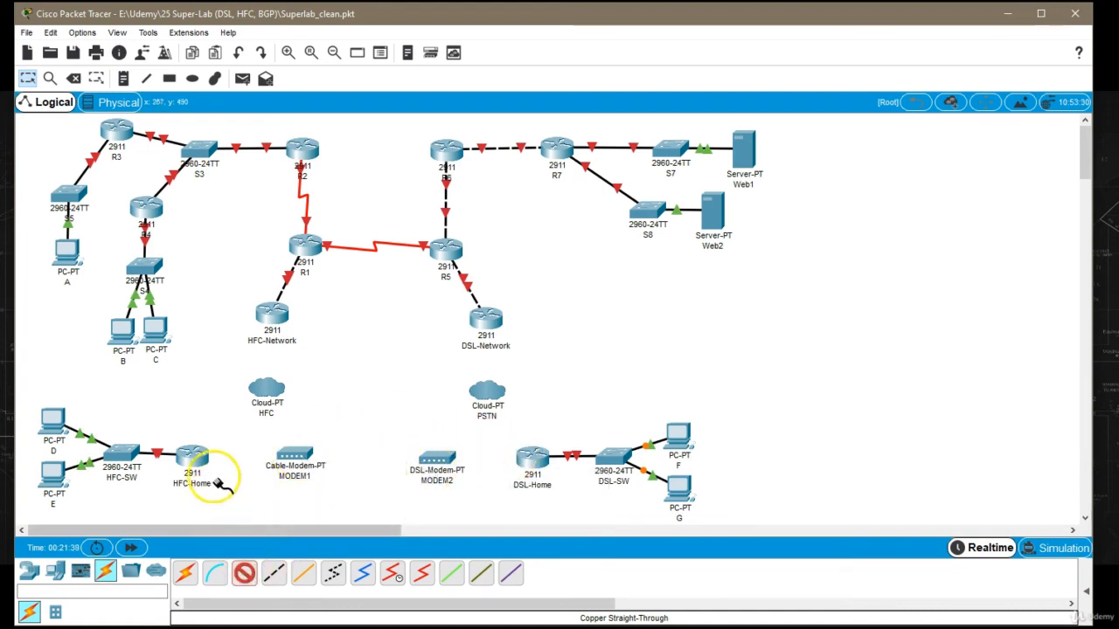
left_click(188, 456)
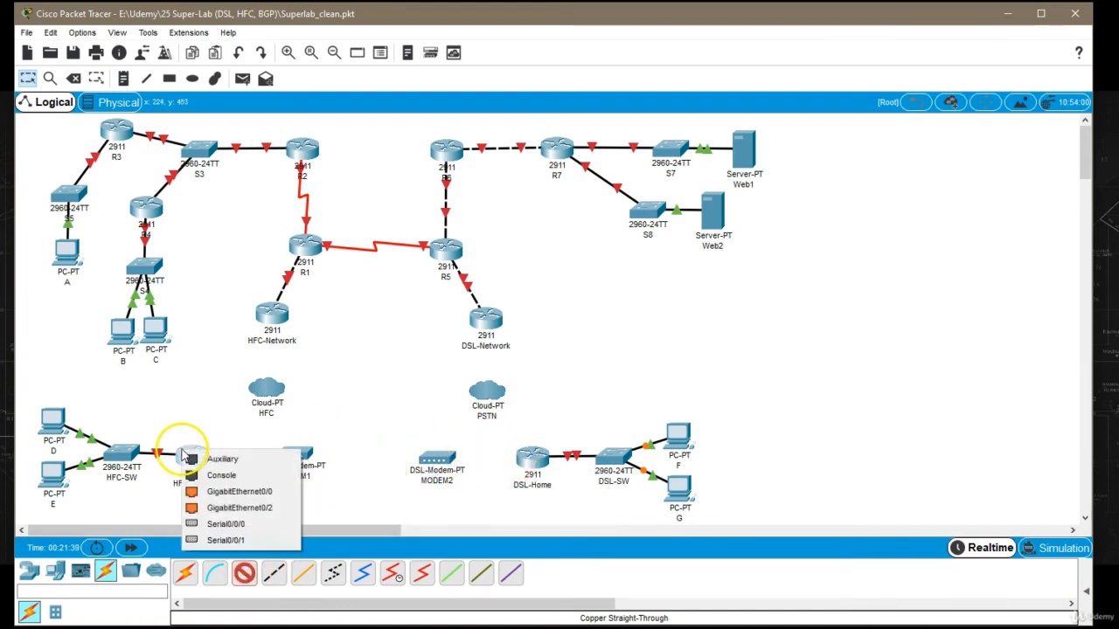
left_click(257, 492)
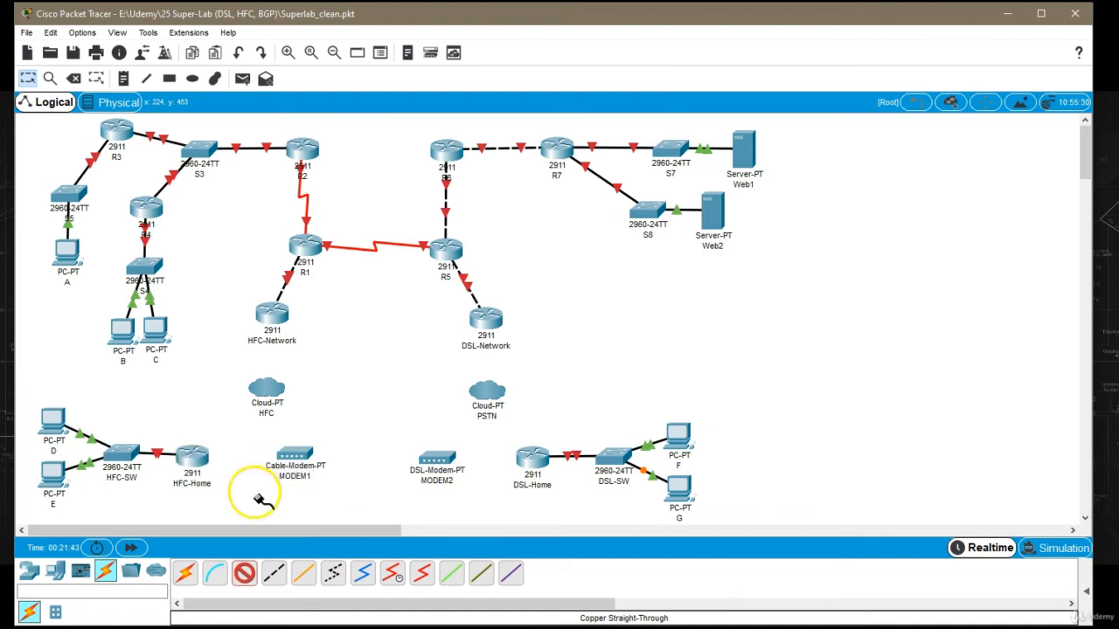
left_click(300, 456)
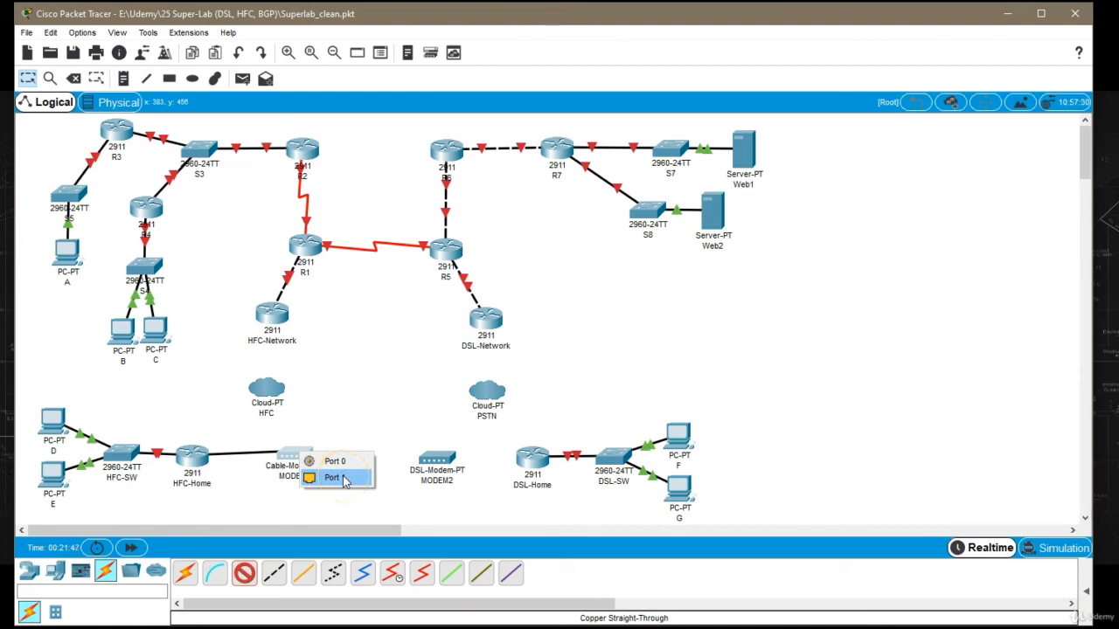
left_click(334, 478)
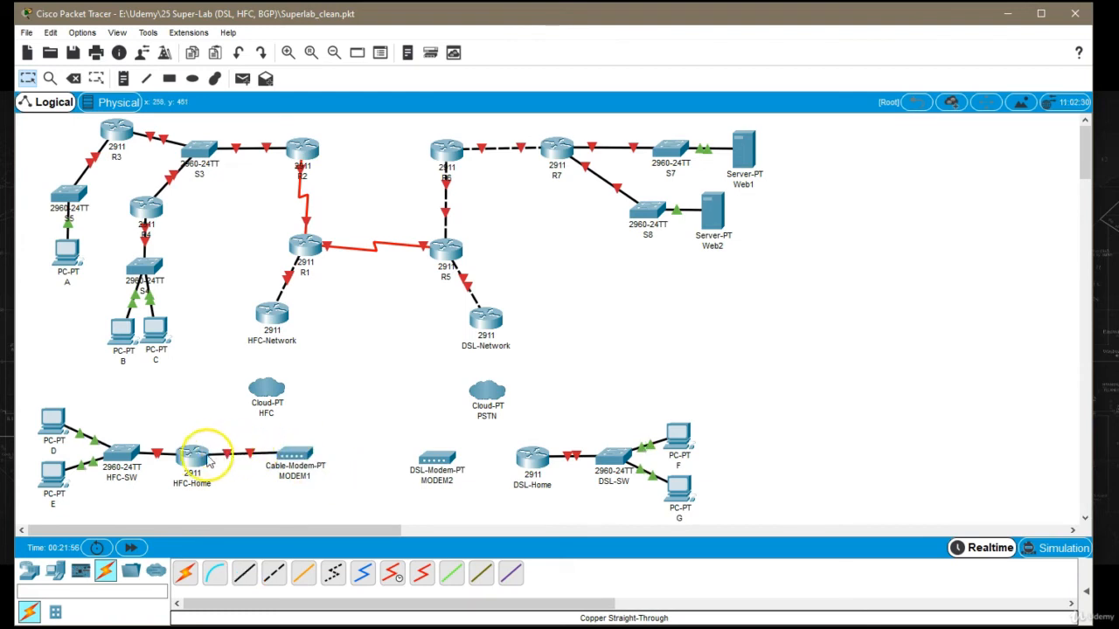
Step: Connect a free GigabitEthernet port of router DSL-Home to Port 1 of DSL modem MODEM2 with a Copper Straight-Through cable
left_click(244, 575)
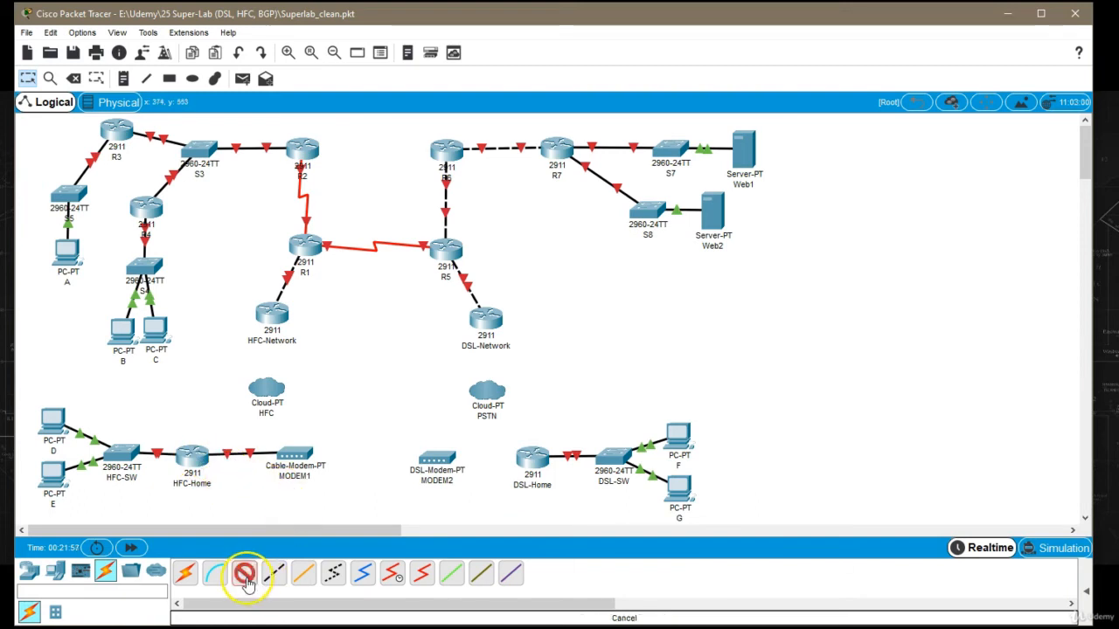
left_click(532, 456)
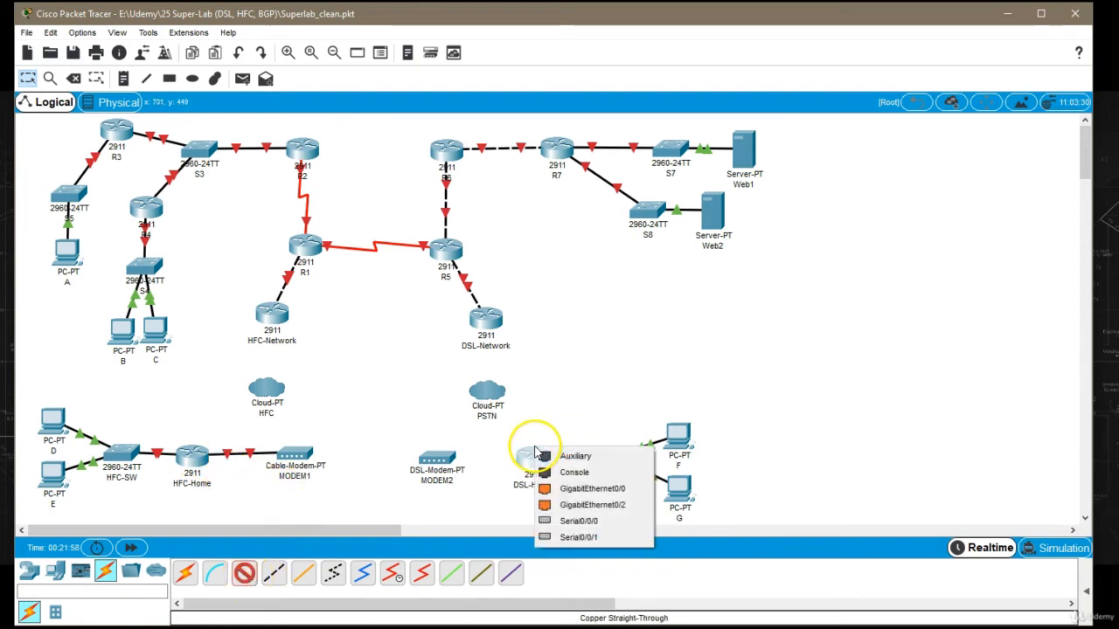
left_click(597, 503)
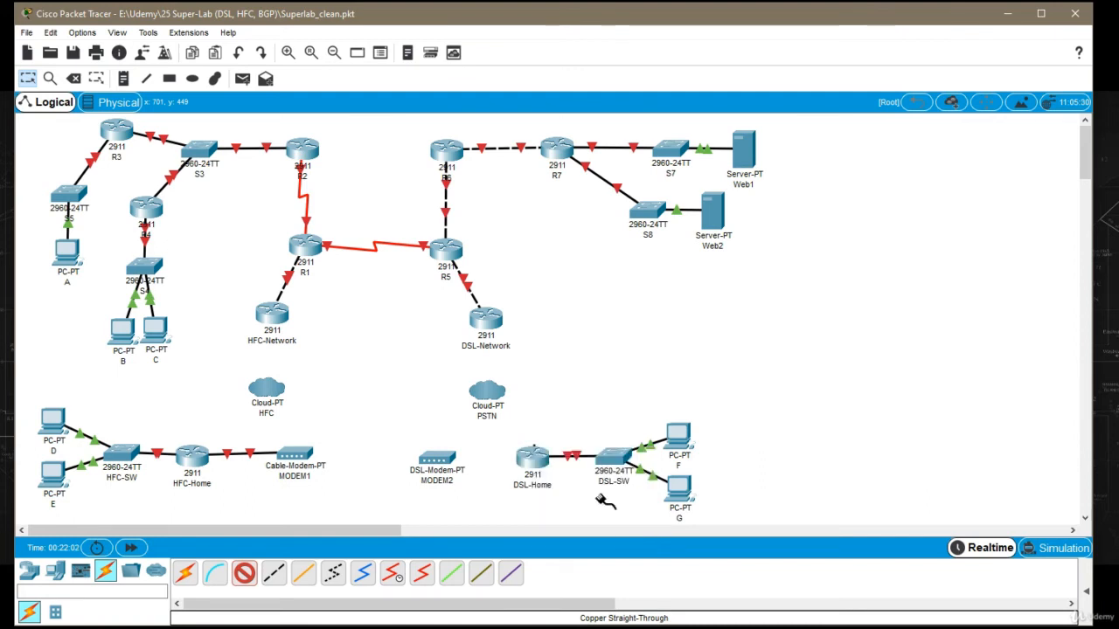
left_click(441, 463)
left_click(439, 457)
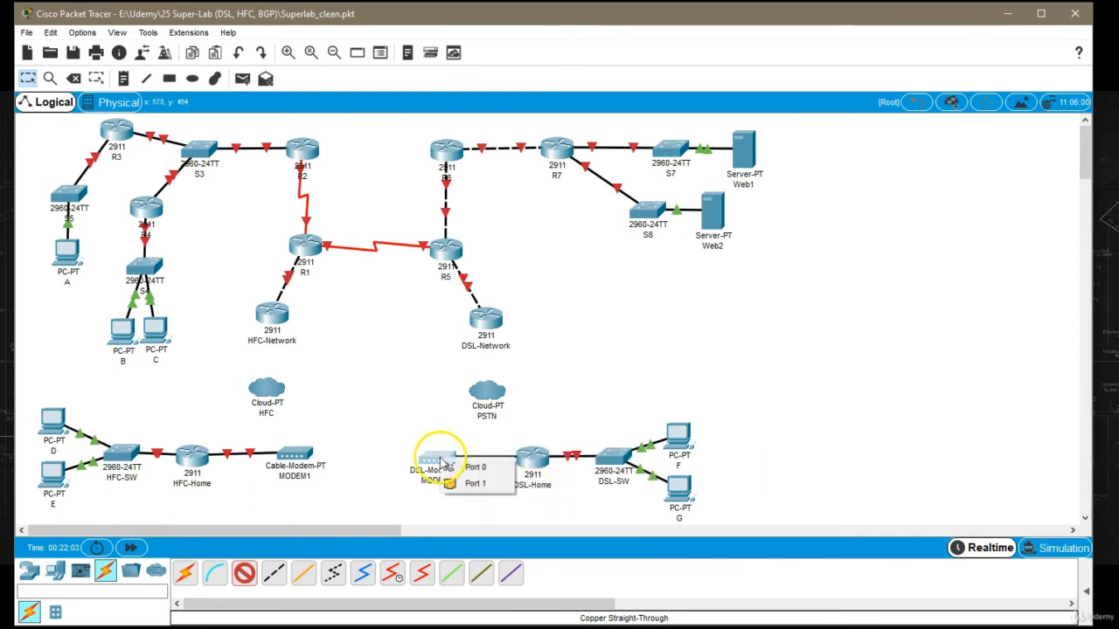
left_click(472, 486)
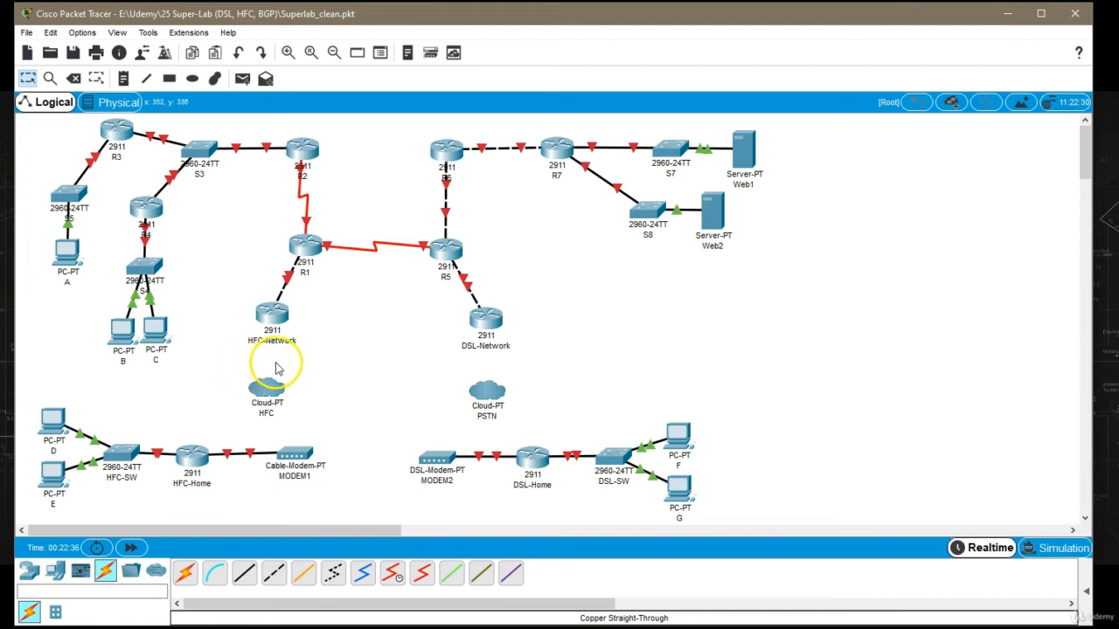
Step: Connect Port 0 of cable modem MODEM1 to Coaxial7 of the HFC cloud with a Coaxial cable
left_click(374, 584)
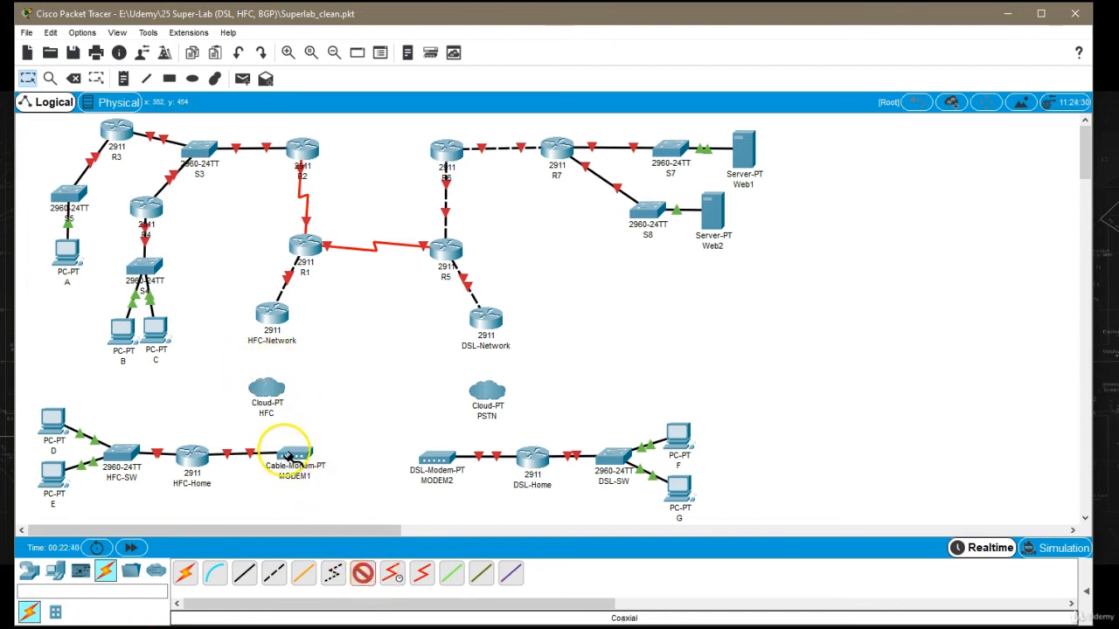
left_click(291, 455)
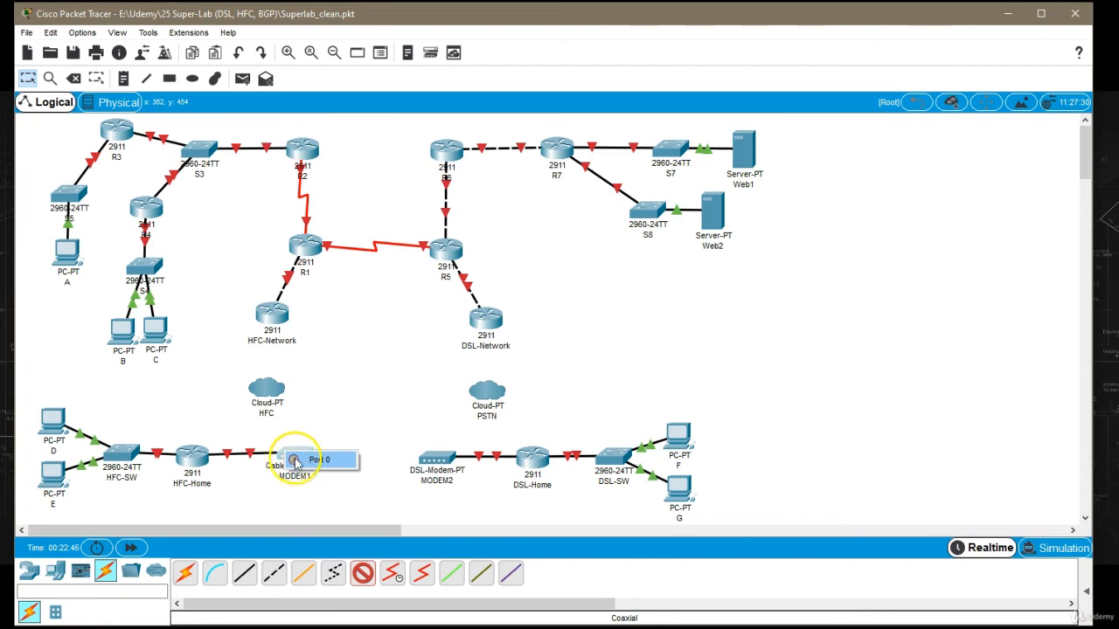
left_click(299, 460)
left_click(269, 393)
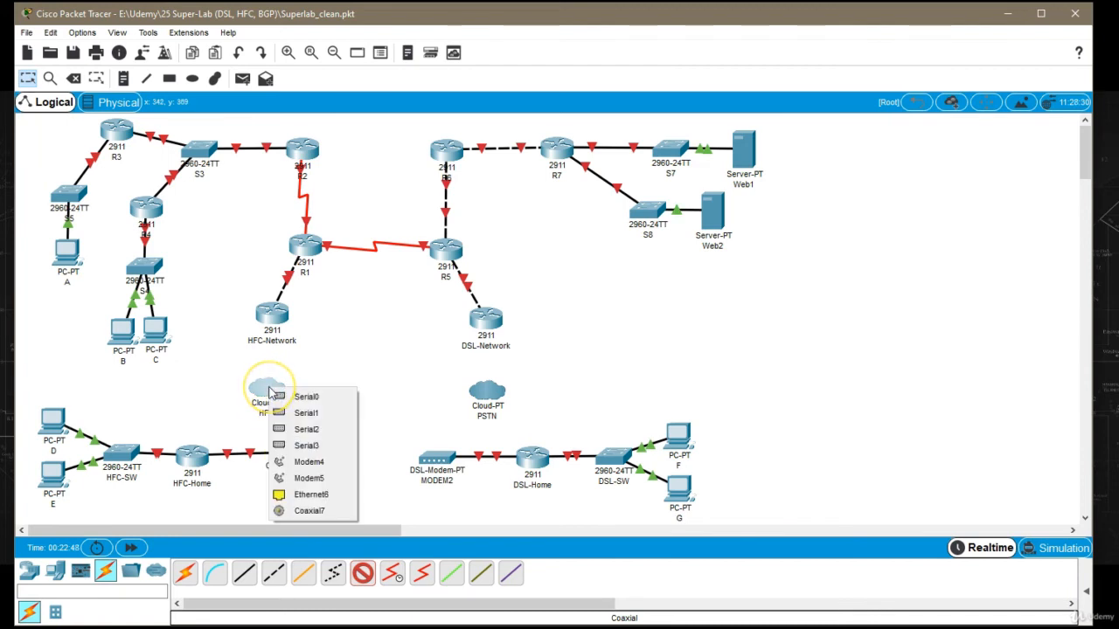
left_click(311, 514)
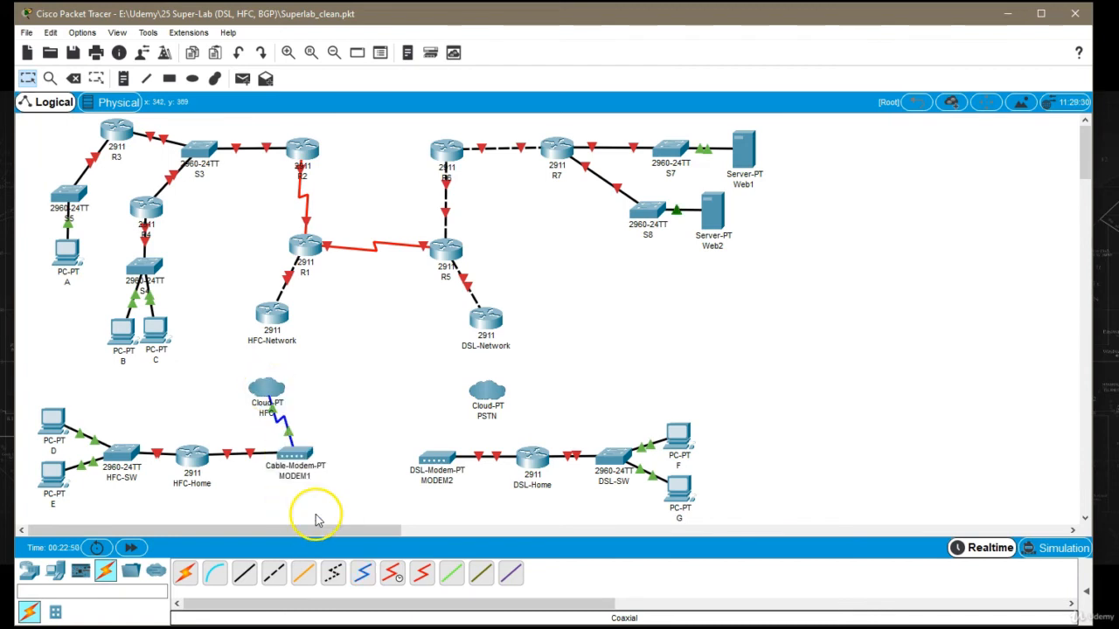
Step: Connect Port 0 of DSL modem MODEM2 to Modem4 of the PSTN cloud with a Phone cable
left_click(334, 573)
left_click(442, 455)
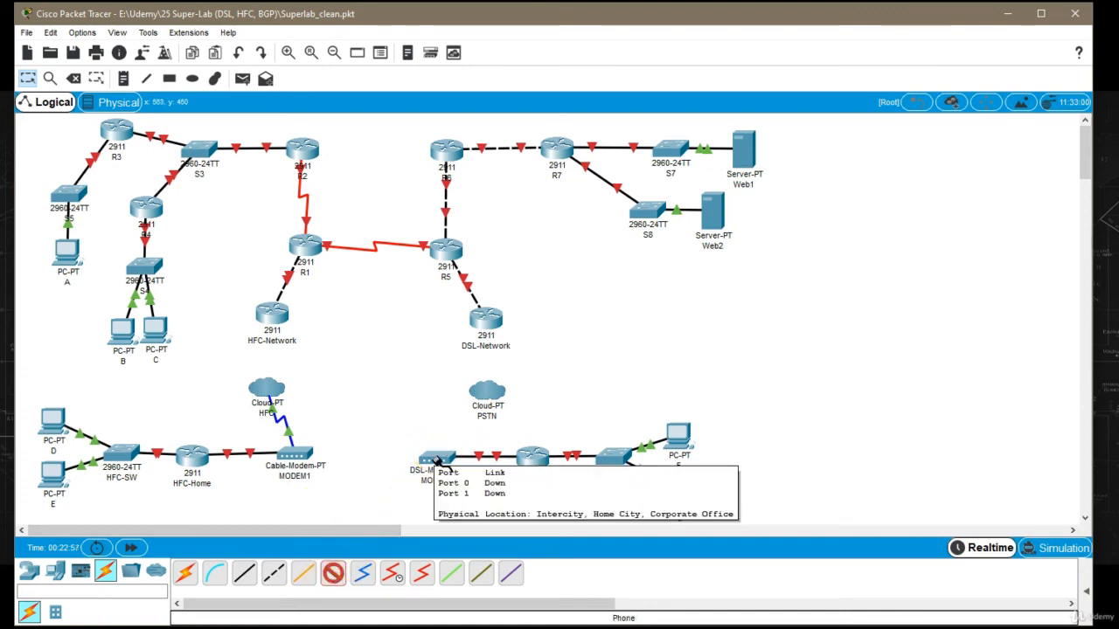
left_click(439, 461)
left_click(450, 466)
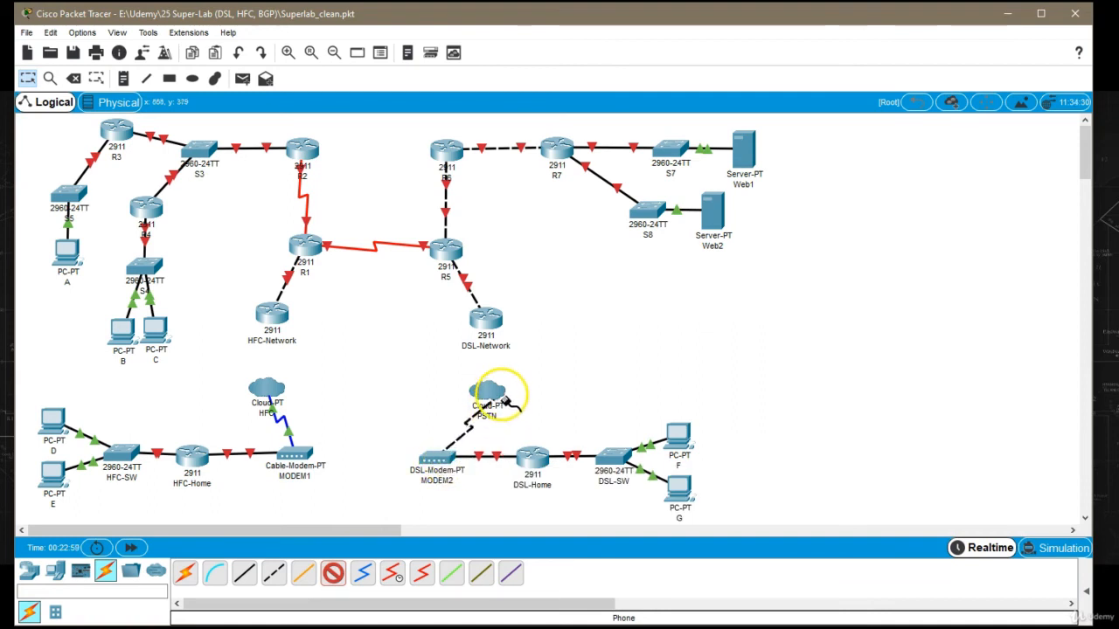
left_click(489, 390)
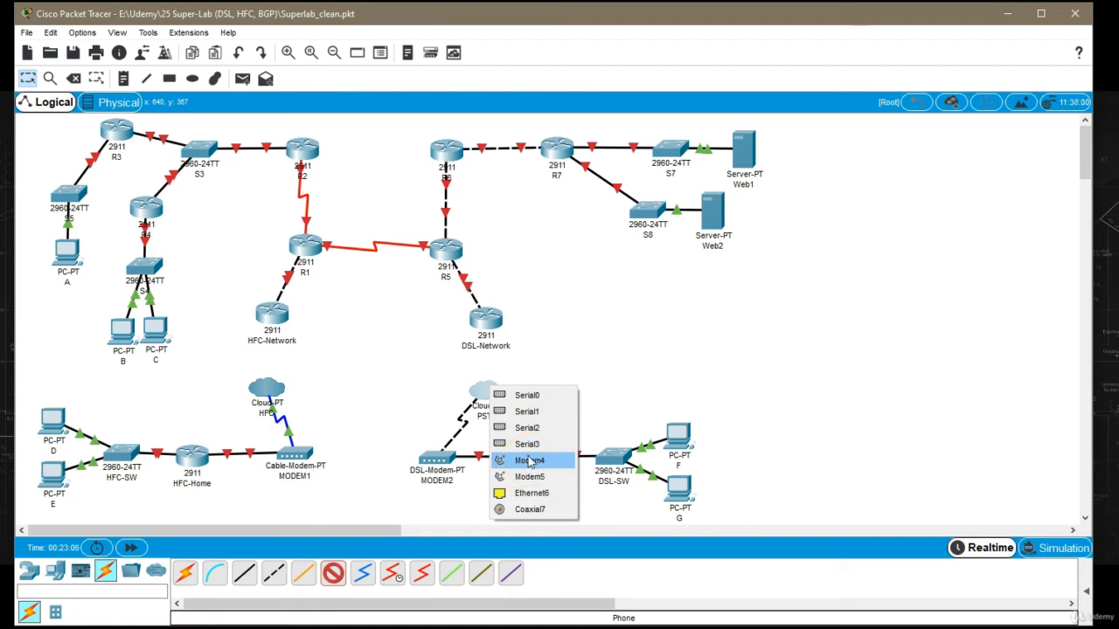
left_click(529, 460)
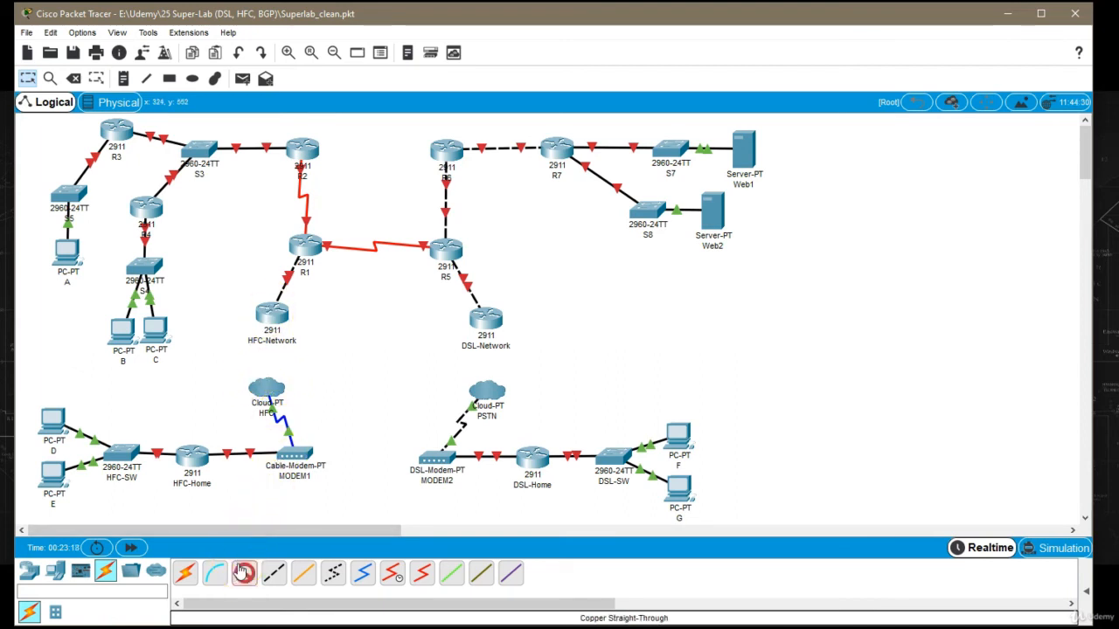
Step: Connect GigabitEthernet0/0 of router HFC-Network to Ethernet6 of the HFC cloud with a Copper Straight-Through cable
left_click(243, 571)
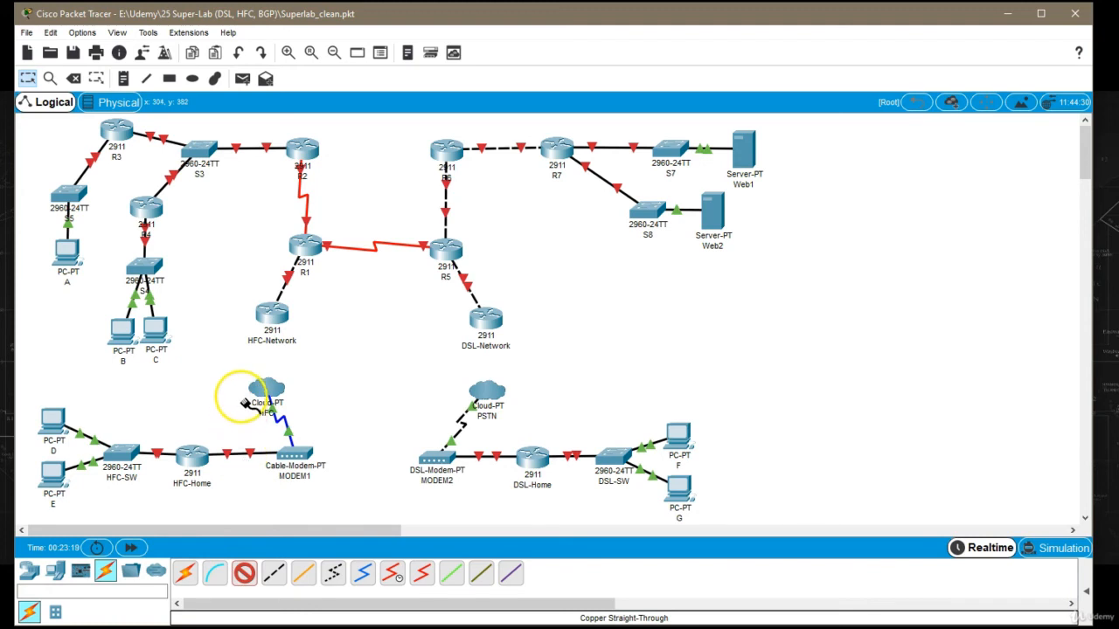
left_click(277, 311)
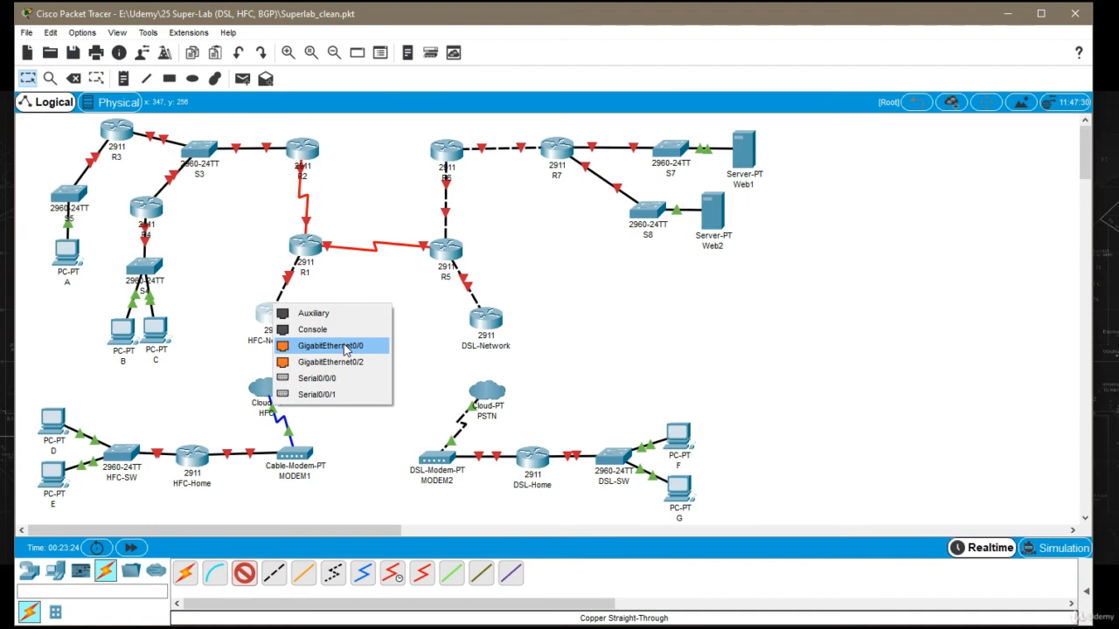
left_click(330, 346)
left_click(266, 387)
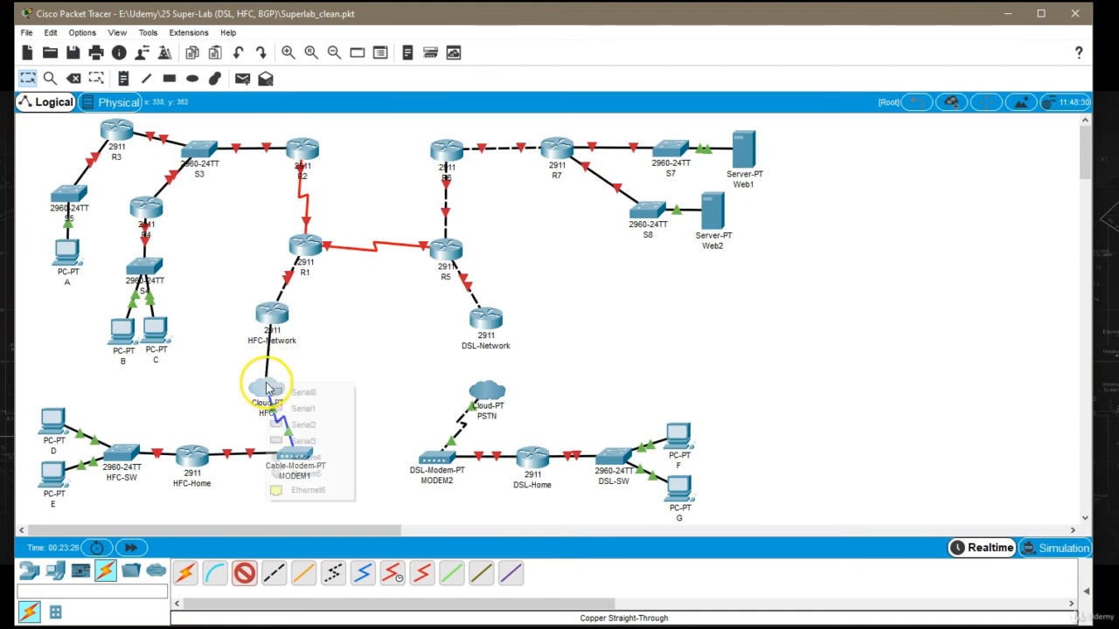
left_click(308, 489)
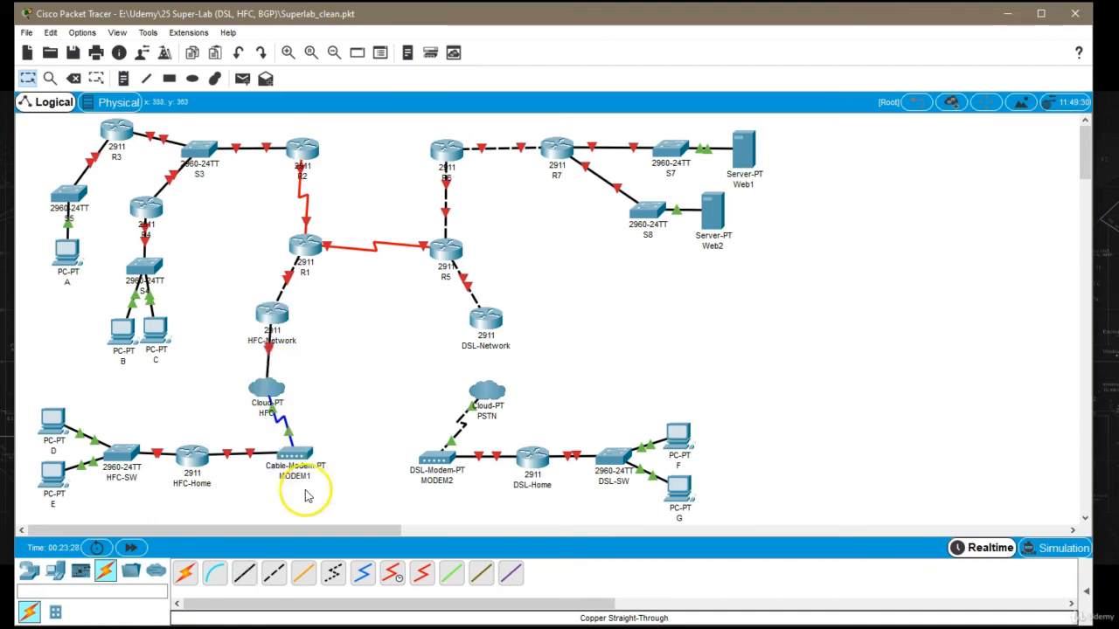
Step: Connect GigabitEthernet0/0 of router DSL-Network to Ethernet6 of the PSTN cloud with a Copper Straight-Through cable
left_click(245, 577)
left_click(486, 319)
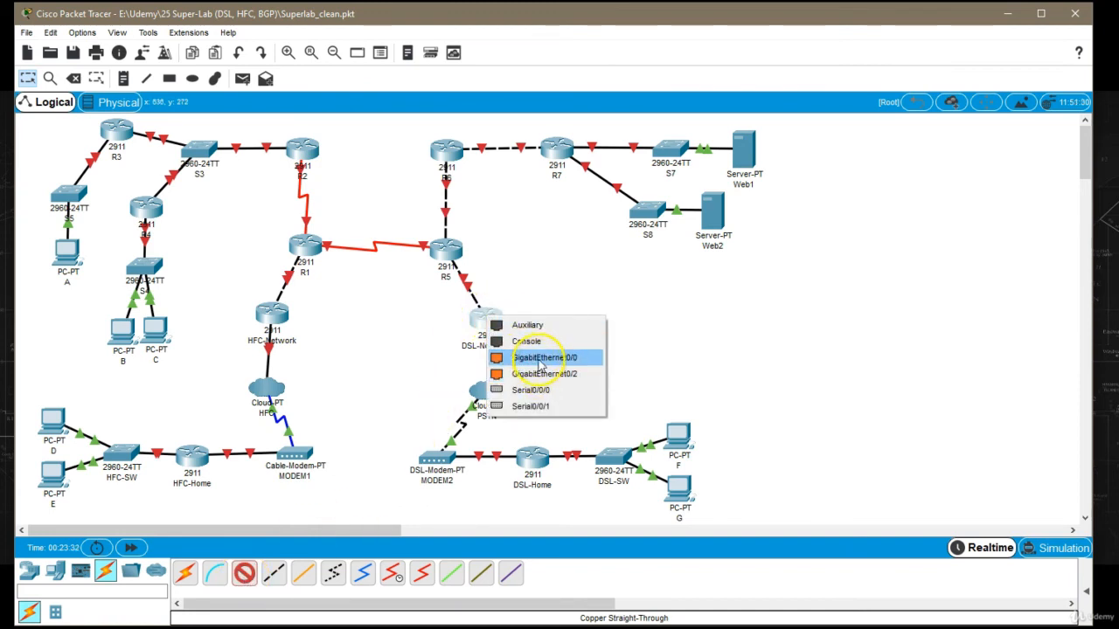
left_click(539, 357)
left_click(485, 391)
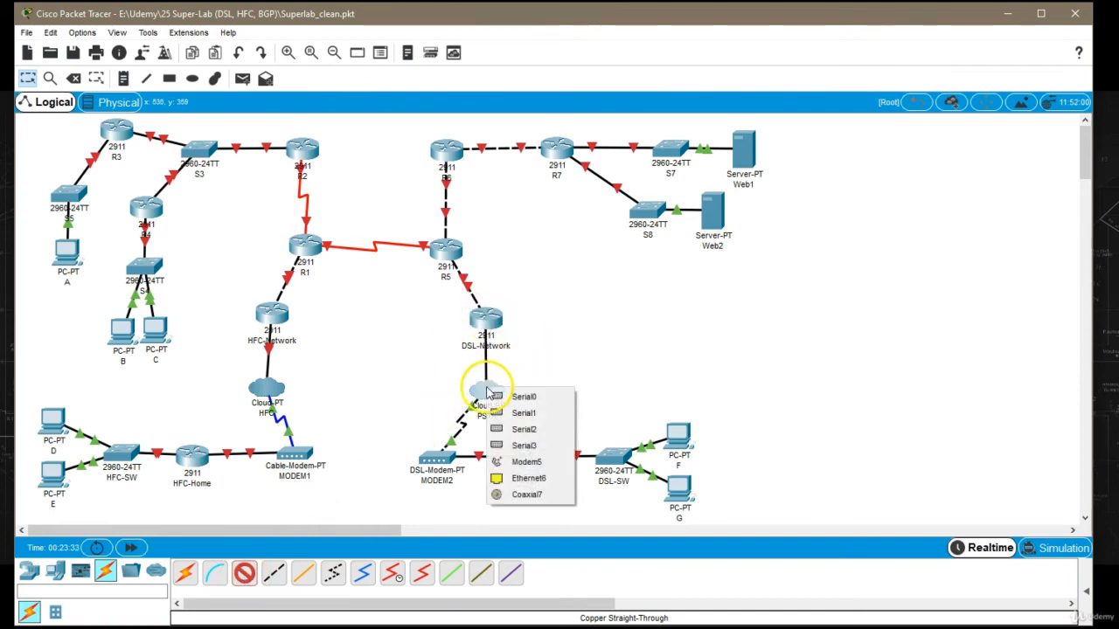
left_click(528, 478)
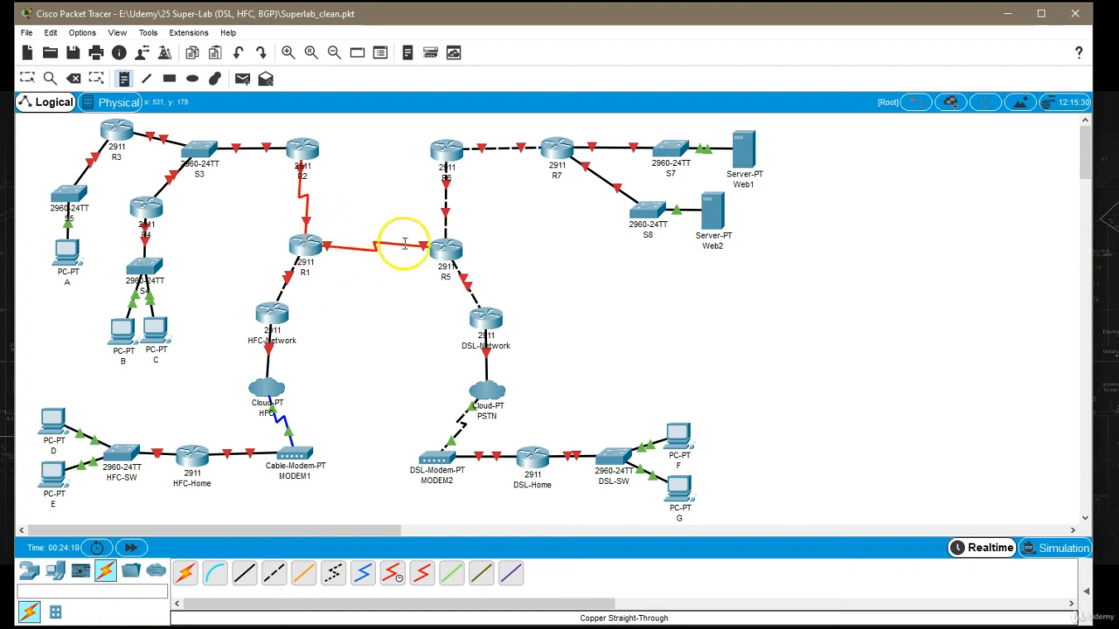
Step: Add the note DCE beside router R1 at its end of the serial link to R5
left_click(318, 225)
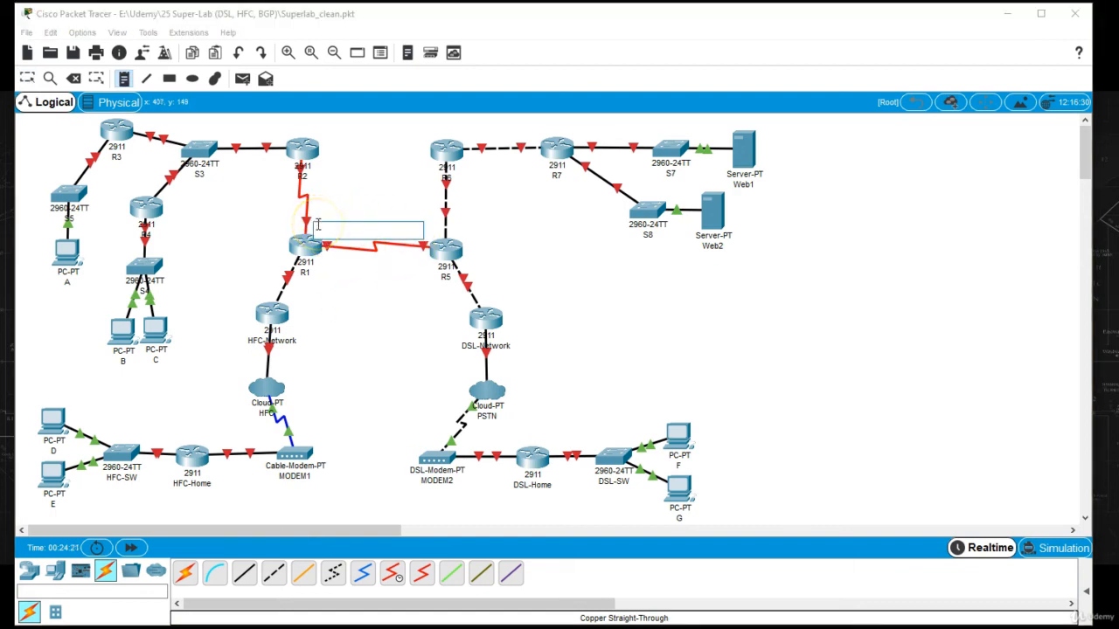
key("Escape")
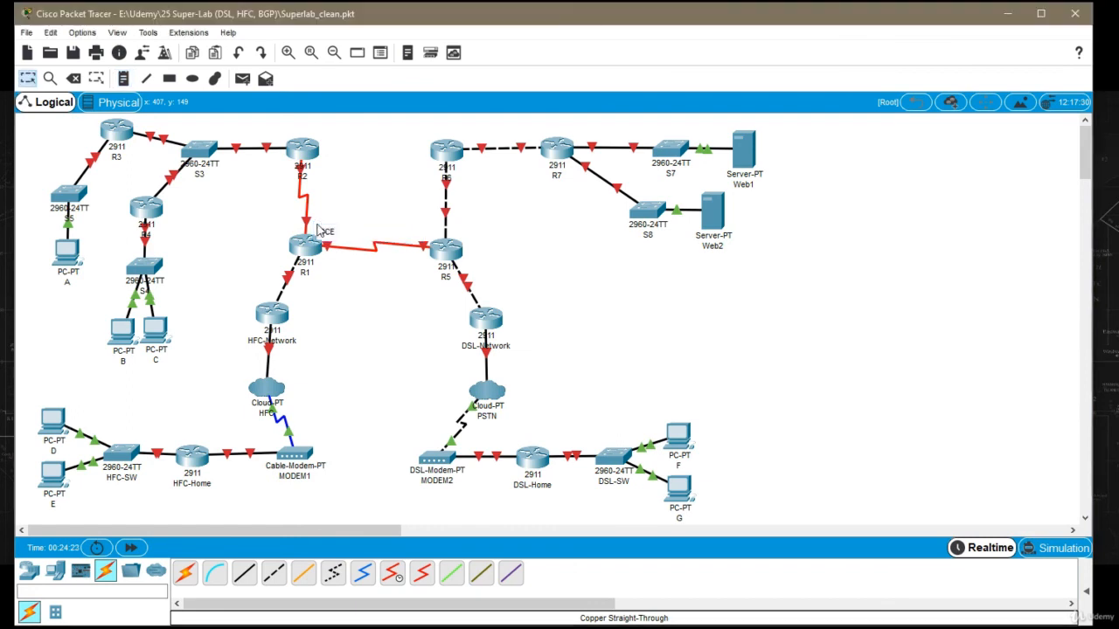
left_click(327, 233)
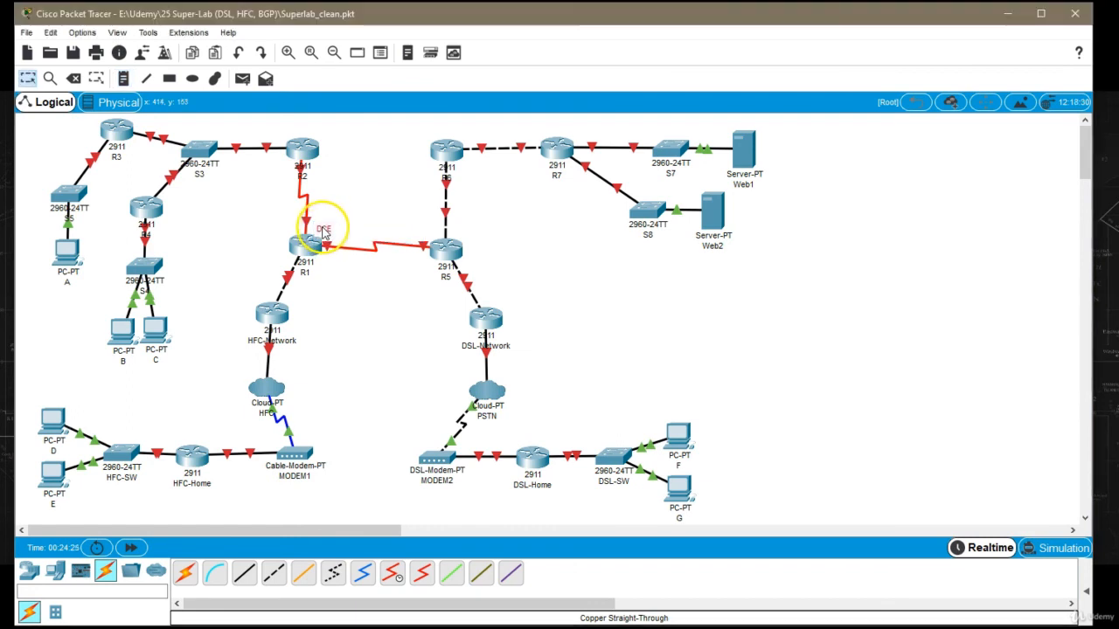
Step: Add the note S0/0/1 just below the serial link between R1 and R5
left_click(409, 354)
key("n")
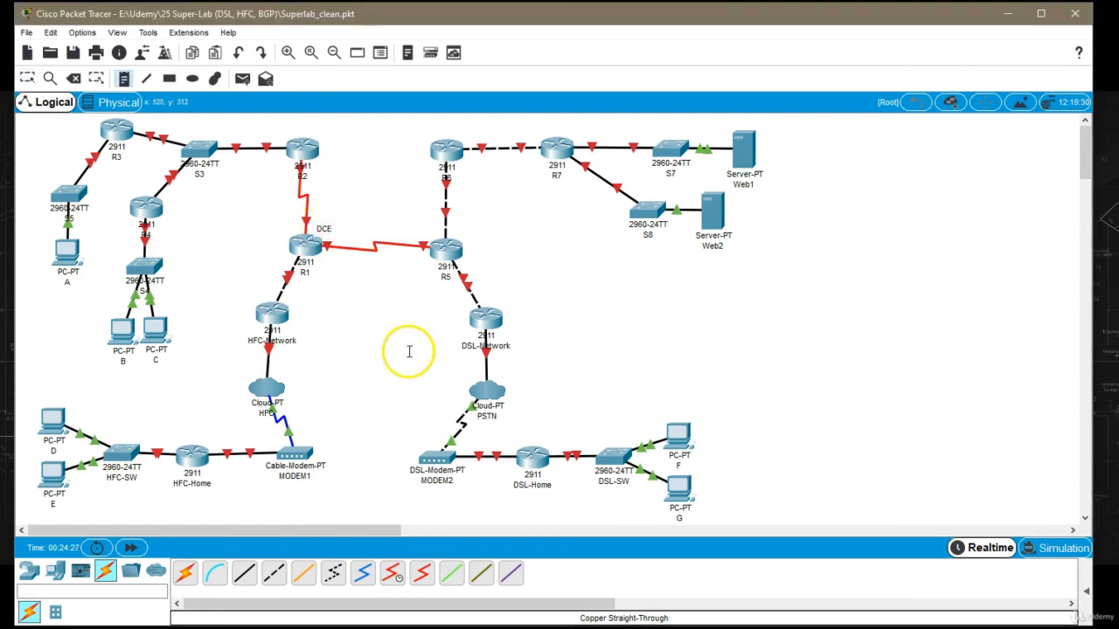
left_click(355, 260)
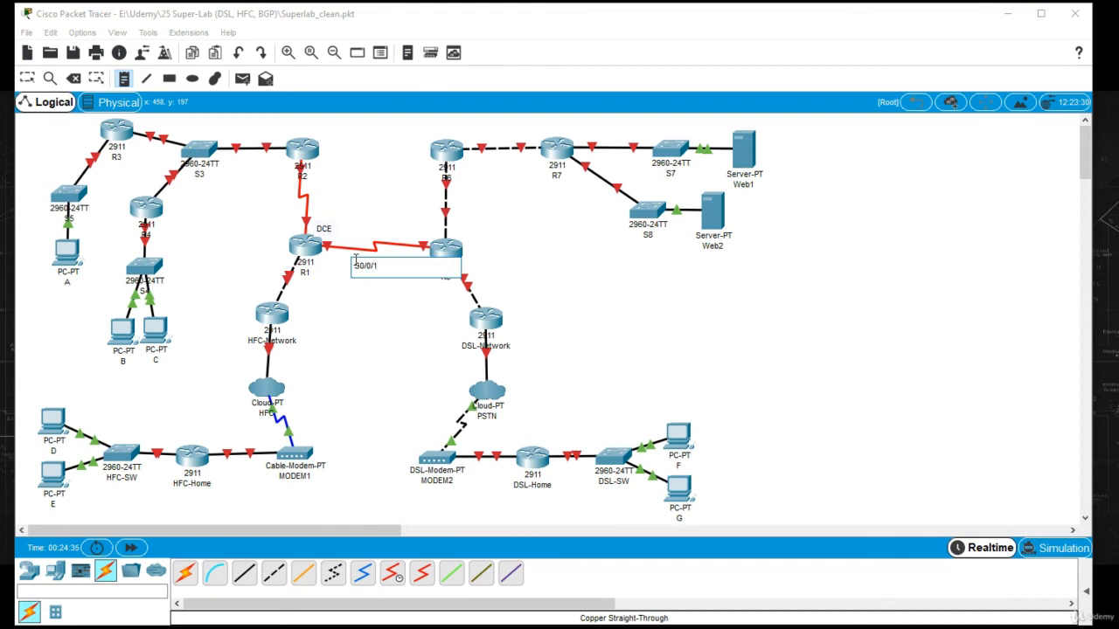
key("Escape")
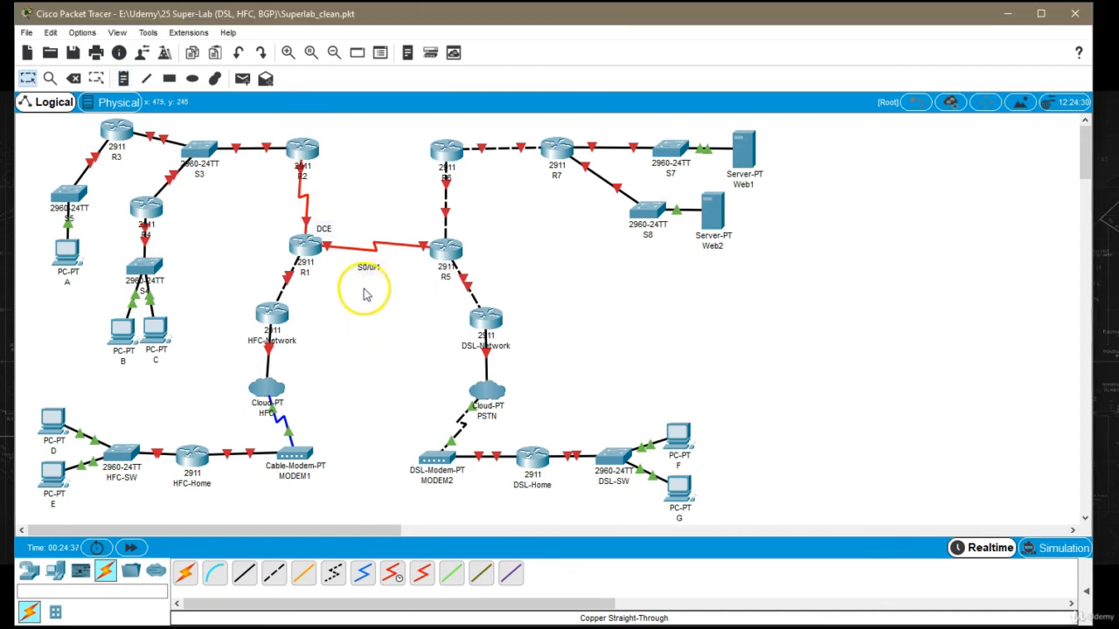
mouse_move(377, 265)
left_mouse_down()
mouse_move(379, 253)
mouse_move(378, 262)
left_mouse_up()
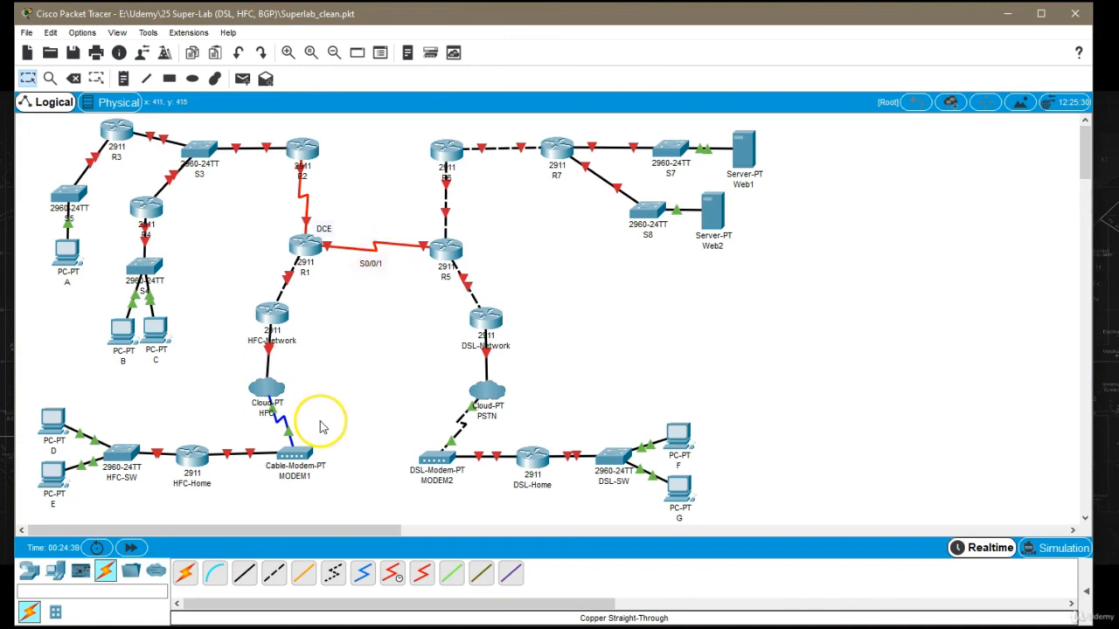
Step: Add G0/1 interface notes beside the R1 to HFC-Network link and the R5 to DSL-Network link
key("n")
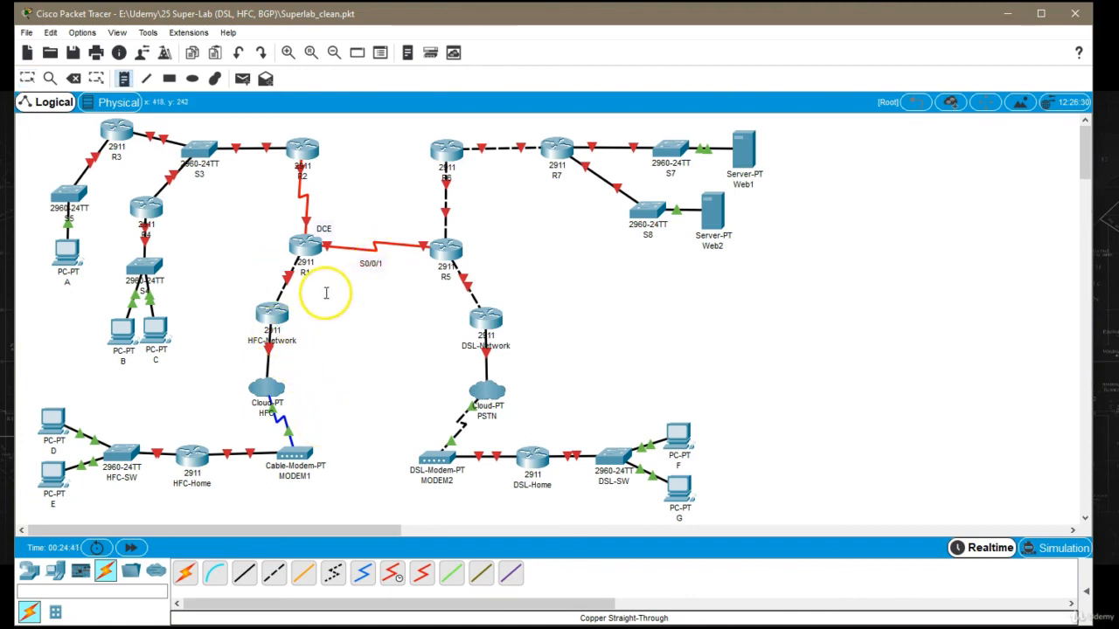
left_click(298, 293)
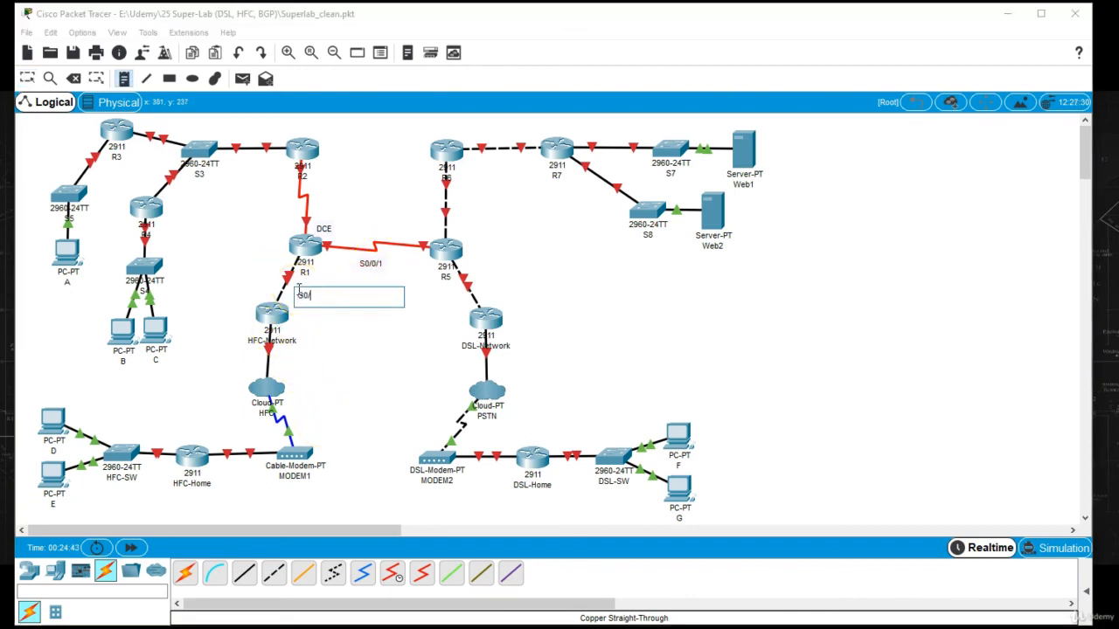
type("G0/1")
left_click(441, 298)
type("G0/1")
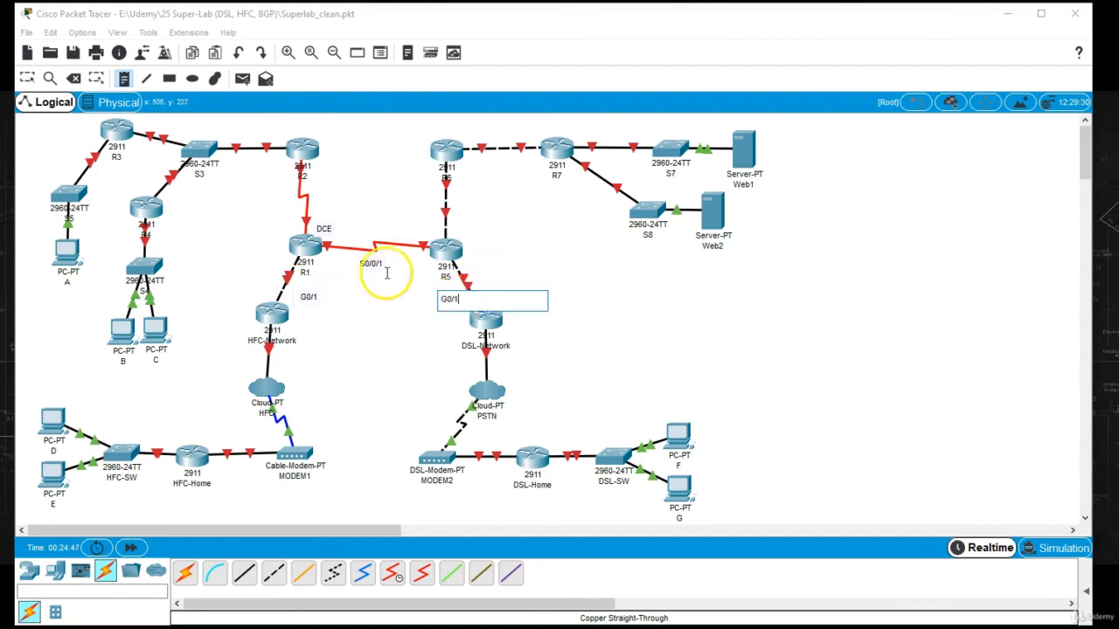
Step: Add the note S0/0/0 beside the R1 to R2 serial link and G0/0 beside the R5 to R6 link
left_click(281, 203)
type("S0/0/0")
left_click(449, 207)
type("G0/0")
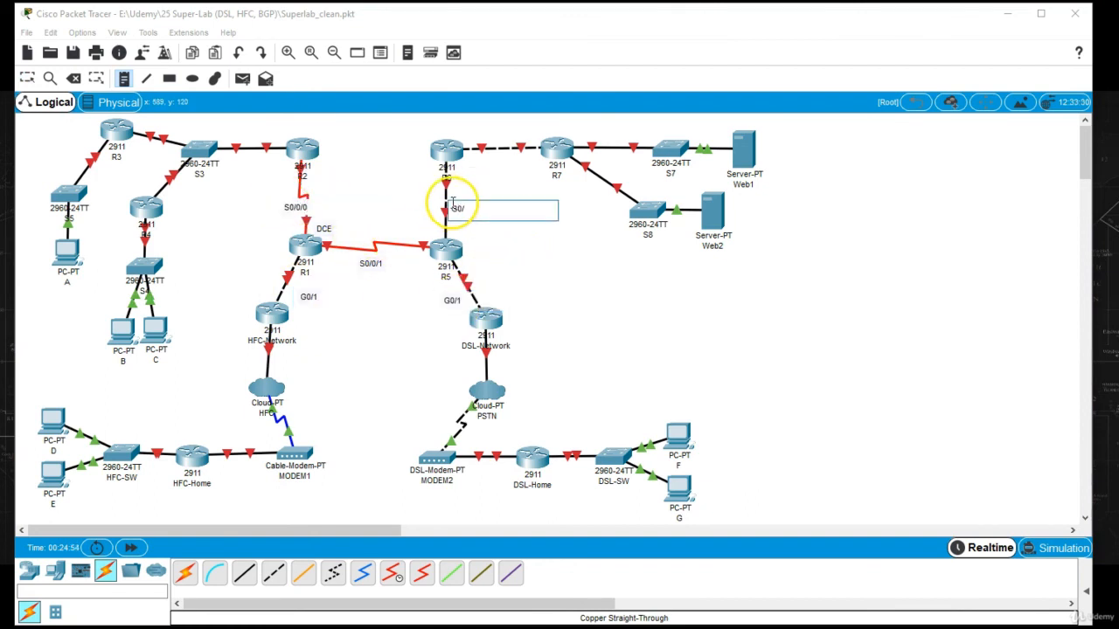
Step: Add G0/1 interface notes below the R6 to R7 link and the S3 to R2 link
left_click(496, 155)
type("G0/1")
left_click(239, 159)
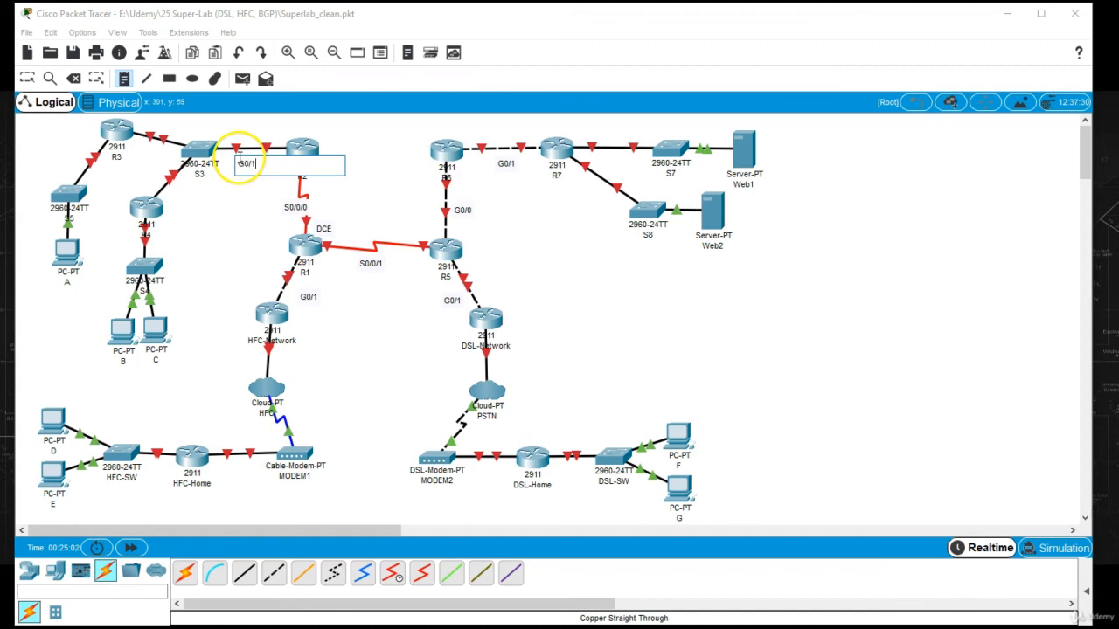
key("Return")
Step: Fine-tune the positions of the interface notes beside the S3–R2, R1–R2, R5–R6 and R6–R7 links
left_click_drag(250, 166, 250, 161)
left_click_drag(298, 209, 287, 208)
left_click_drag(467, 208, 467, 213)
left_click_drag(504, 163, 499, 160)
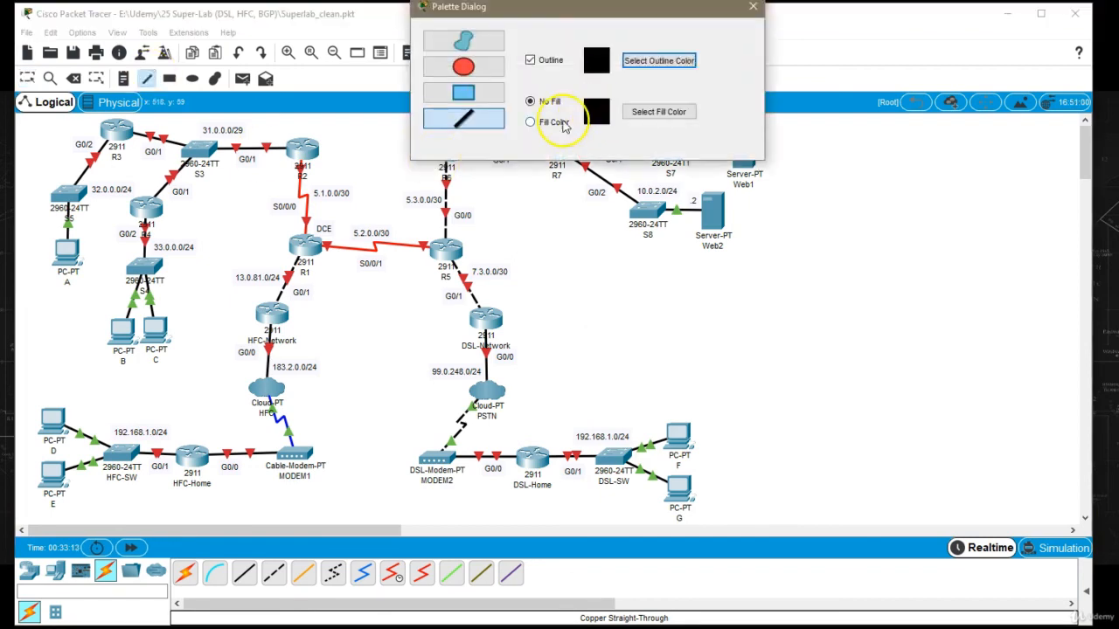
Step: Set the line drawing palette to a red outline and a white fill color, and move the dialog off the R6 and R7 area
left_click(560, 123)
left_click(530, 61)
left_click(659, 112)
left_click(409, 217)
left_click_drag(745, 248, 746, 216)
left_click(659, 457)
left_click_drag(540, 9, 763, 53)
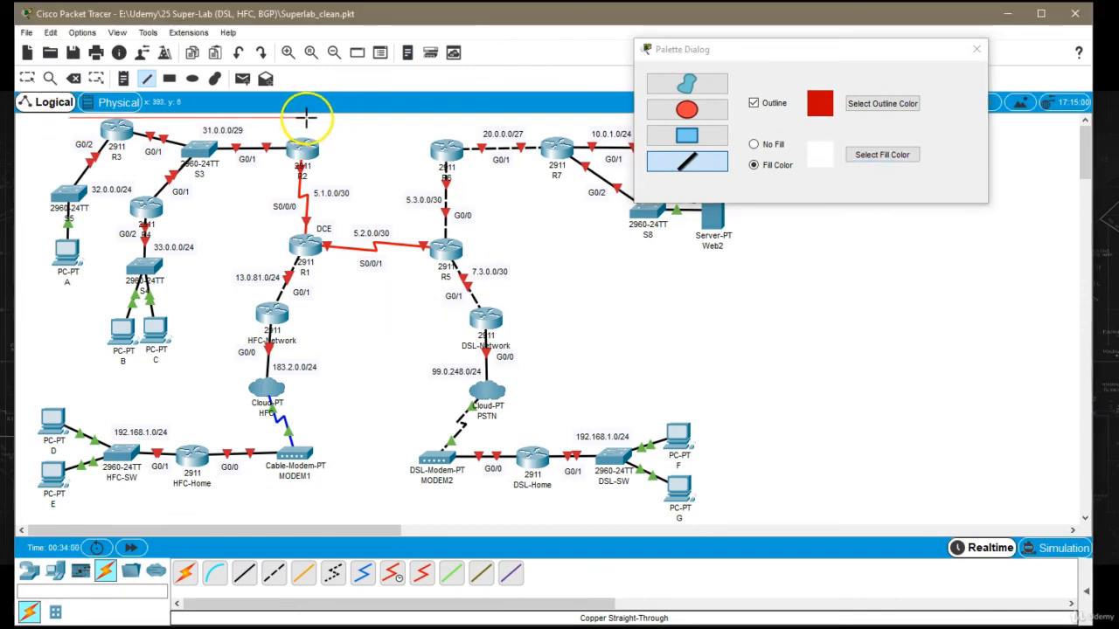
Step: Draw red line boundaries around the R2–R3–R4, HFC, DSL and R6–R7 network areas, and close the drawing palette
mouse_move(305, 116)
left_mouse_down()
mouse_move(305, 149)
mouse_move(270, 180)
mouse_move(214, 179)
mouse_move(130, 375)
mouse_move(90, 312)
mouse_move(32, 270)
mouse_move(69, 120)
left_mouse_up()
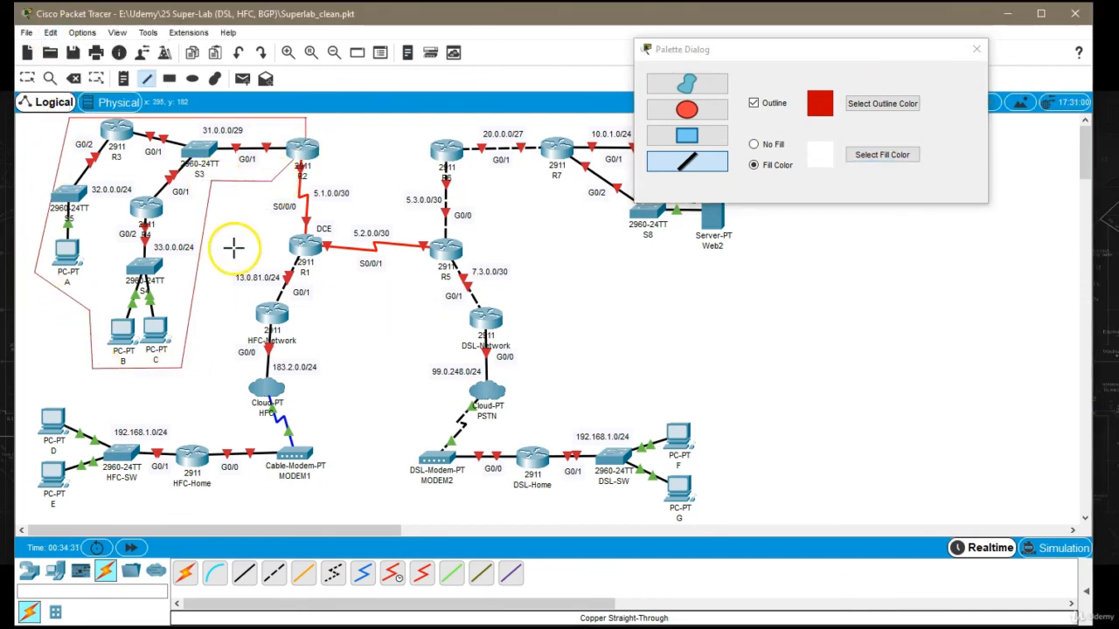
mouse_move(234, 277)
left_mouse_down()
mouse_move(345, 280)
mouse_move(29, 509)
mouse_move(55, 420)
mouse_move(234, 281)
mouse_move(234, 247)
left_mouse_up()
mouse_move(449, 257)
left_mouse_down()
mouse_move(405, 283)
mouse_move(404, 494)
mouse_move(704, 492)
mouse_move(527, 212)
mouse_move(449, 250)
left_mouse_up()
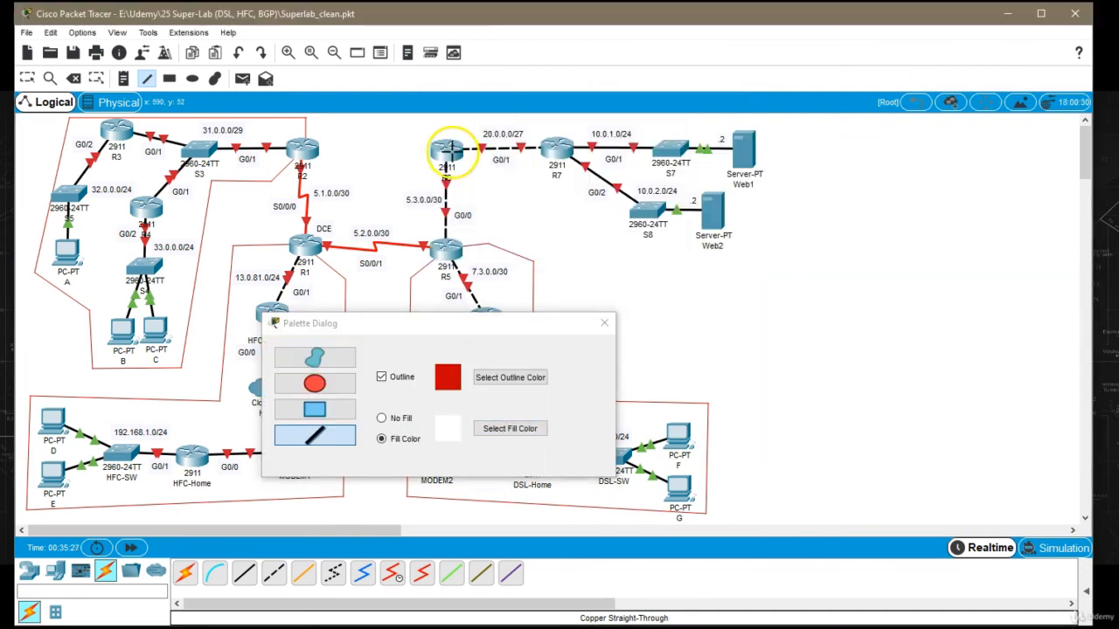
left_click(605, 323)
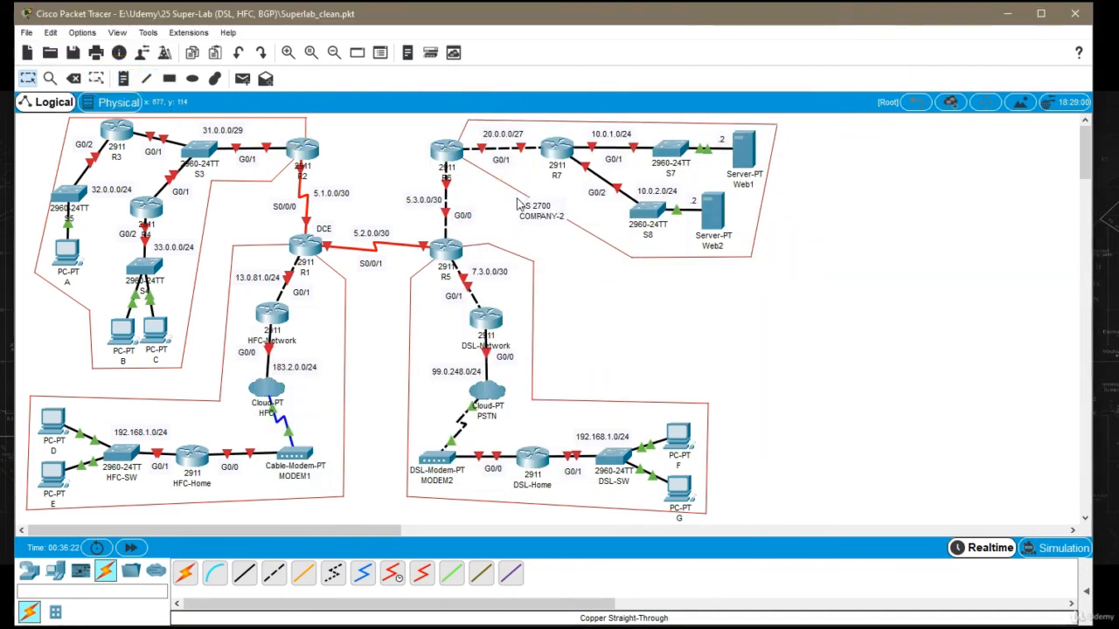
Step: Add the note AS 2500 COMP.1 above the S3 to R2 link and shift the 31.0.0.0/29 note to make room
left_click(269, 131)
type("AS 2500 COMP.")
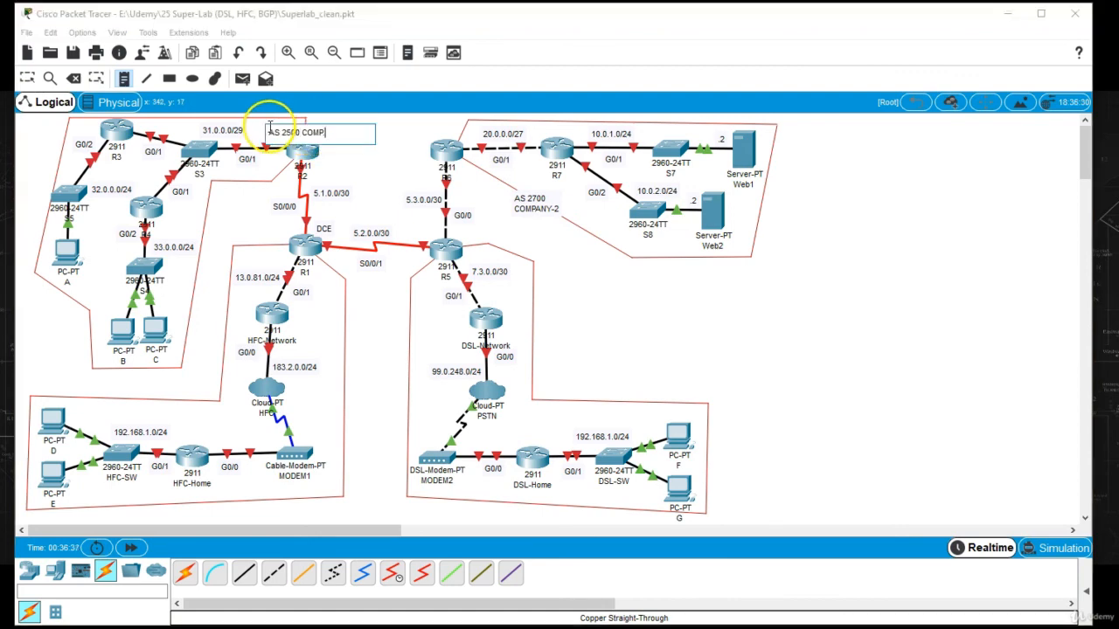
type("1")
key("Escape")
left_click_drag(222, 130, 195, 129)
left_click_drag(279, 129, 251, 127)
Step: Add the note OSPF + rout. prop. and place it below PC A inside the AS 2500 area
key("n")
left_click(218, 190)
type("A")
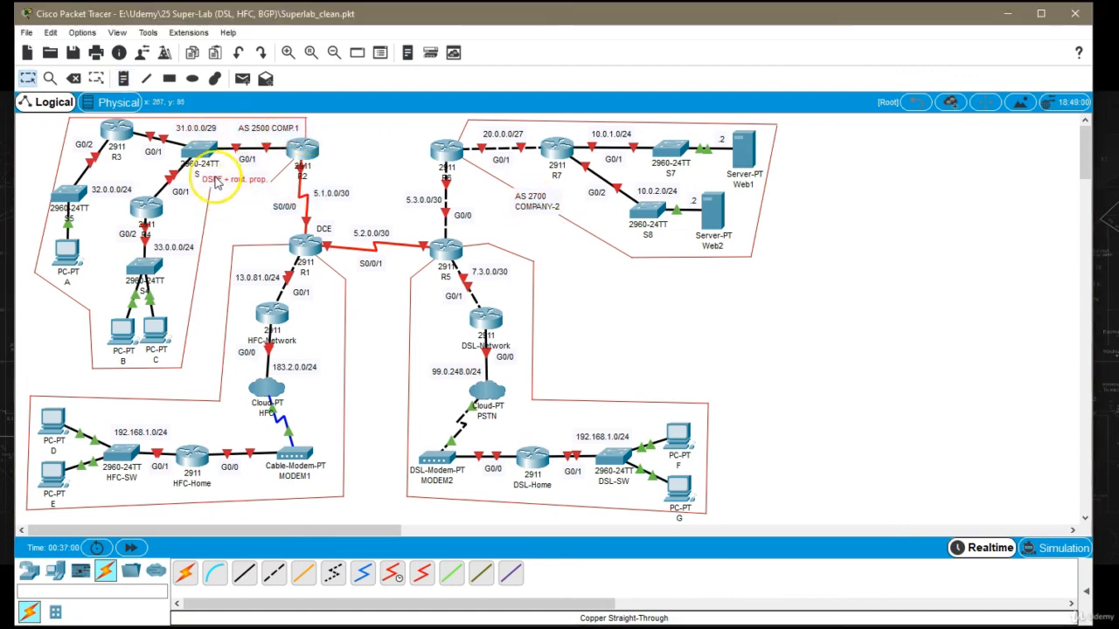
left_click_drag(225, 187, 55, 301)
Step: Label the HFC area with AS 2100 CABLE and EIGRP, and the DSL area with AS 2200 DSL OSPF
left_click(312, 327)
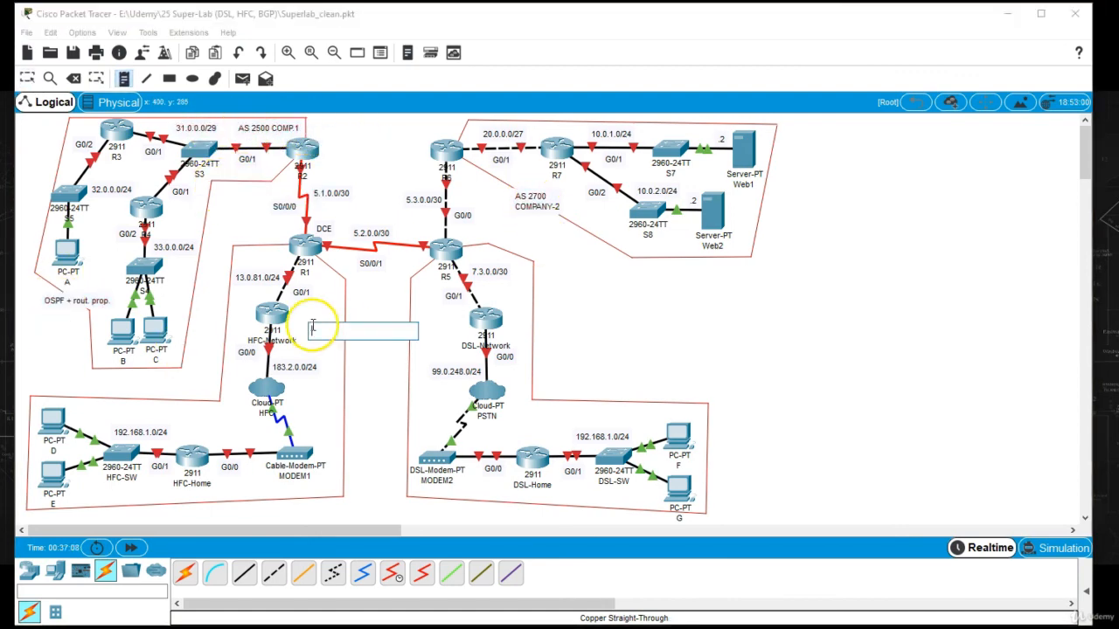
type("ABLE")
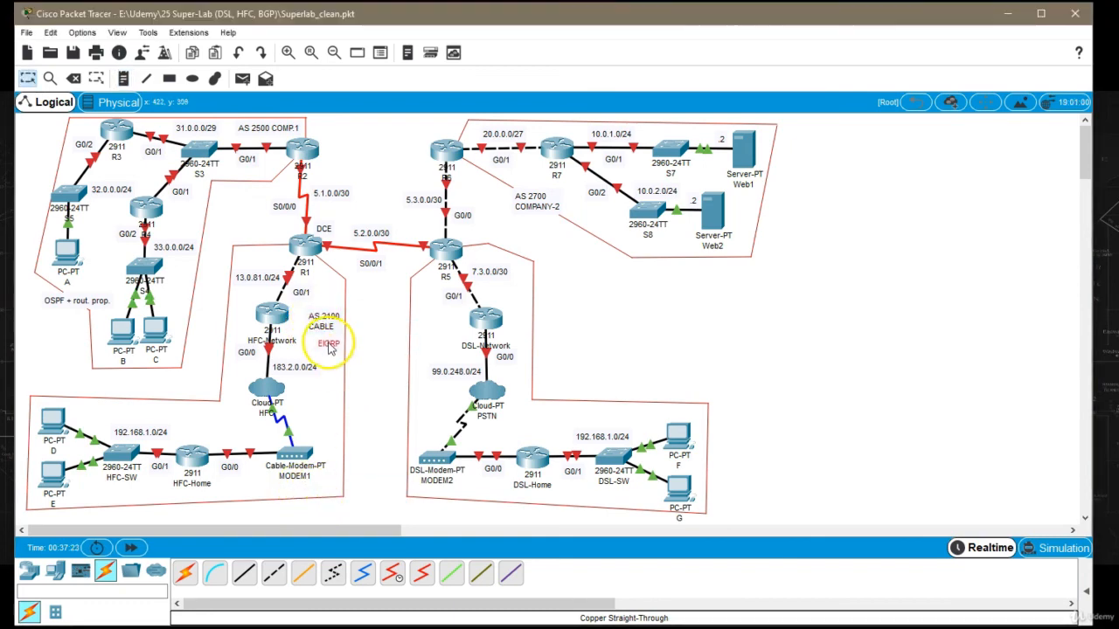
left_click(414, 316)
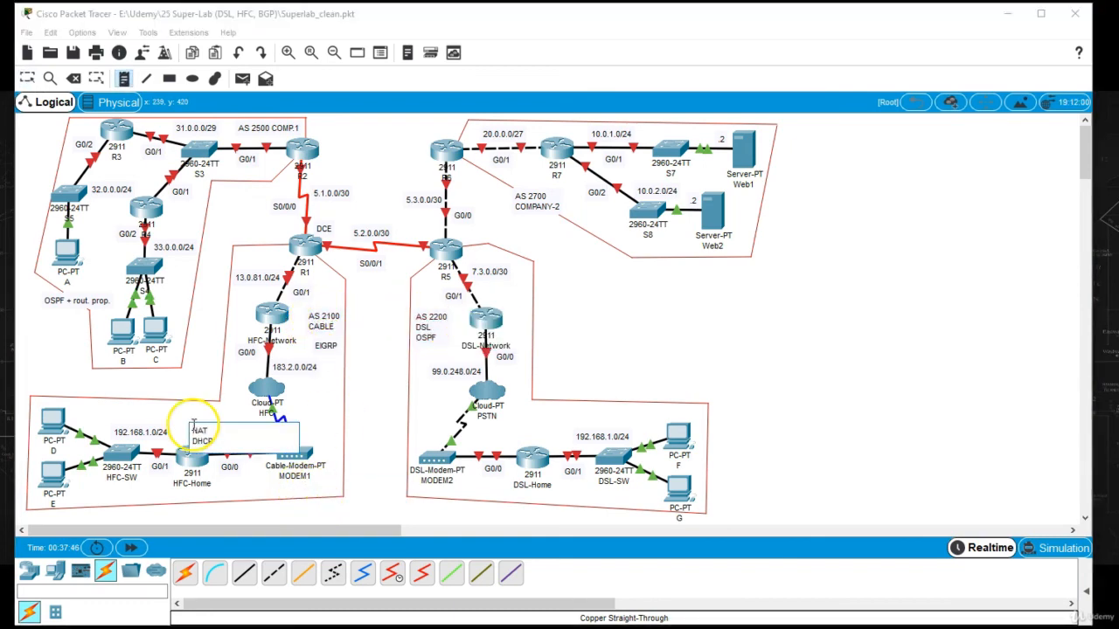
Step: Place NAT DHCP notes above routers HFC-Home and DSL-Home, and a NAT note above router R7
left_click(530, 434)
type("NAT DHCP")
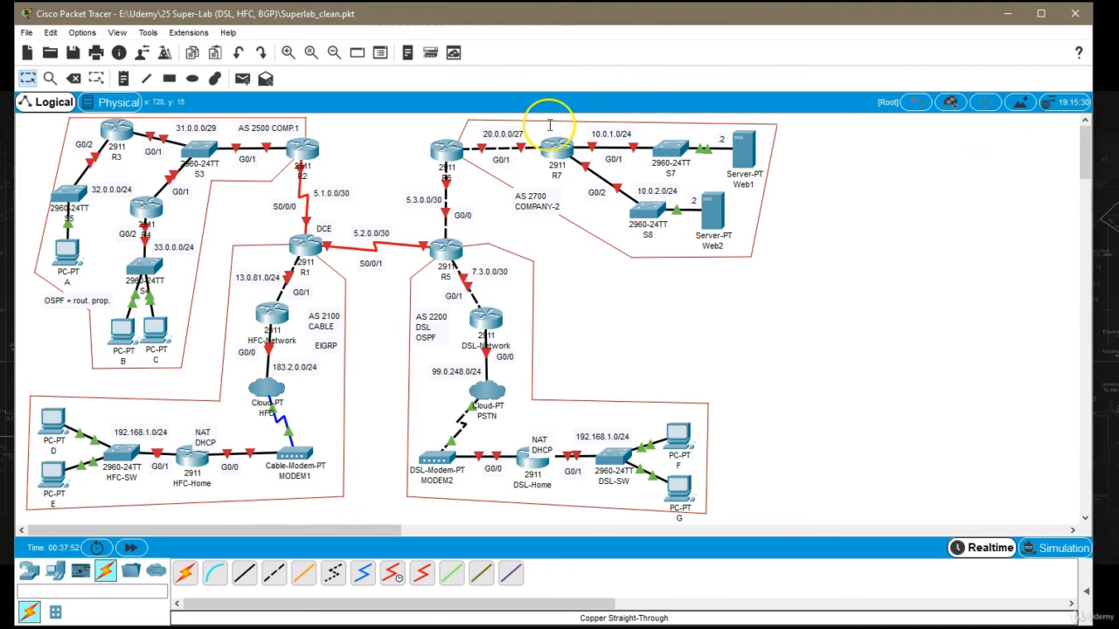
key("Escape")
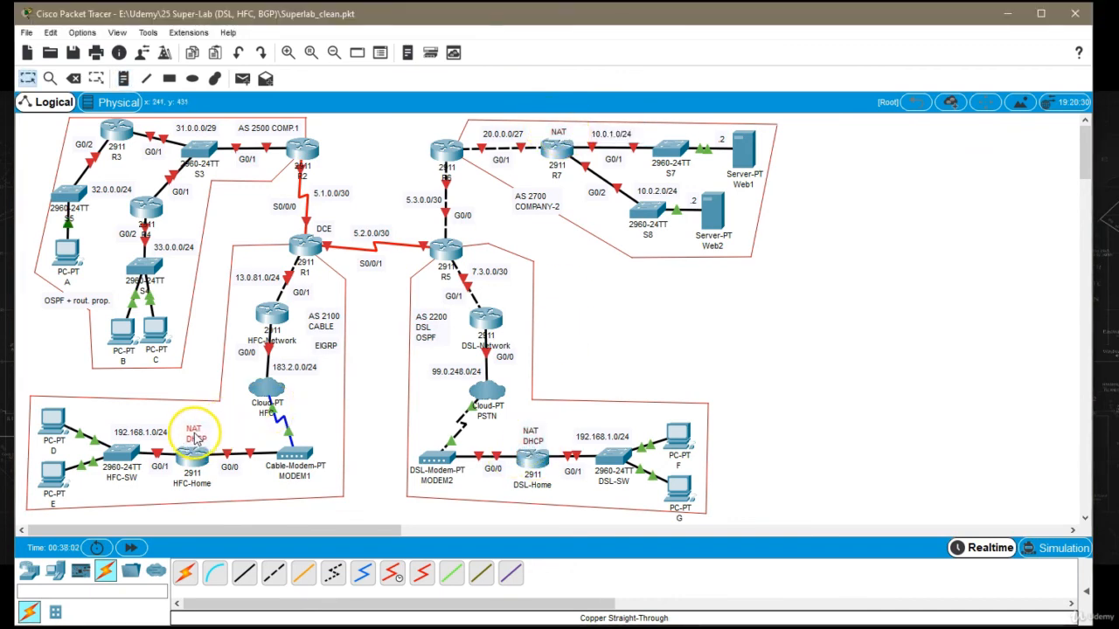
left_click_drag(194, 429, 182, 426)
Step: Add the note Stat. routing below the AS 2700 COMPANY-2 label
key("n")
left_click(555, 229)
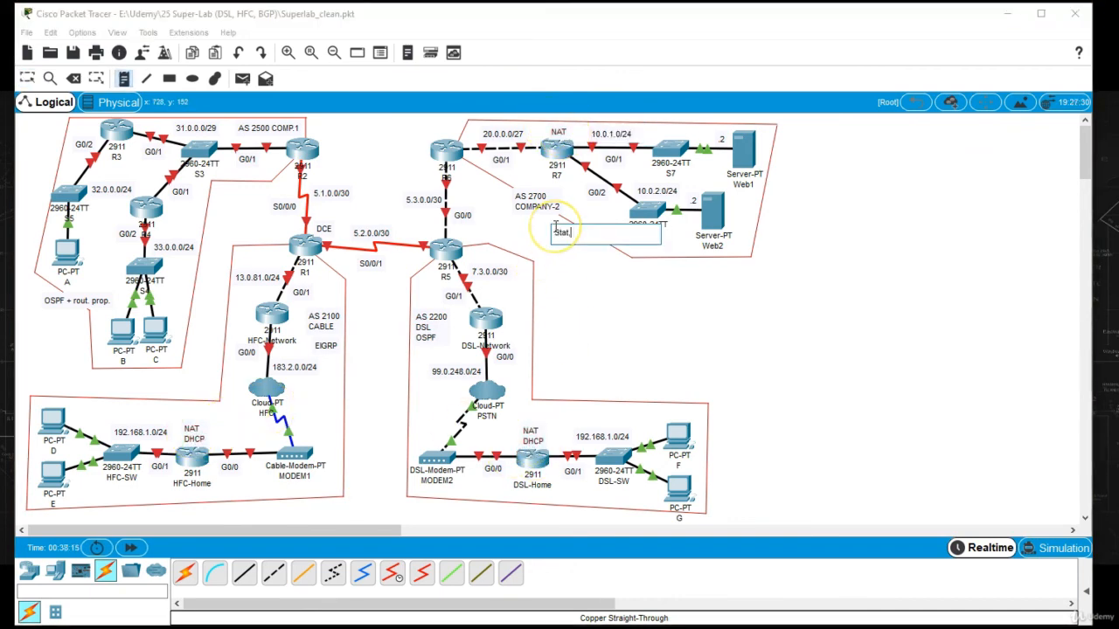
key("Escape")
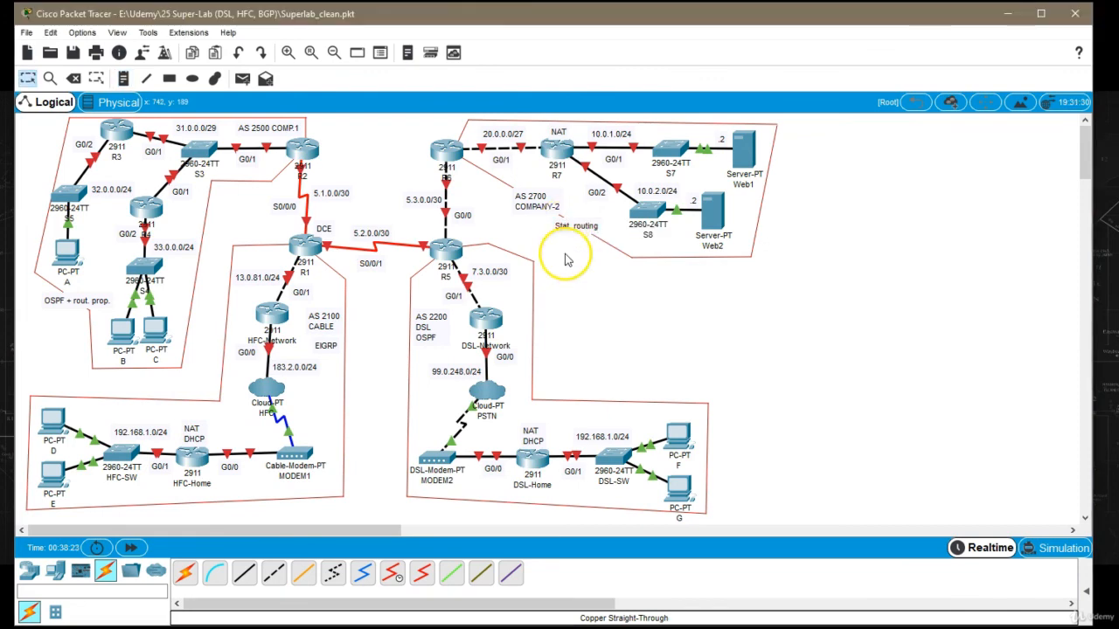